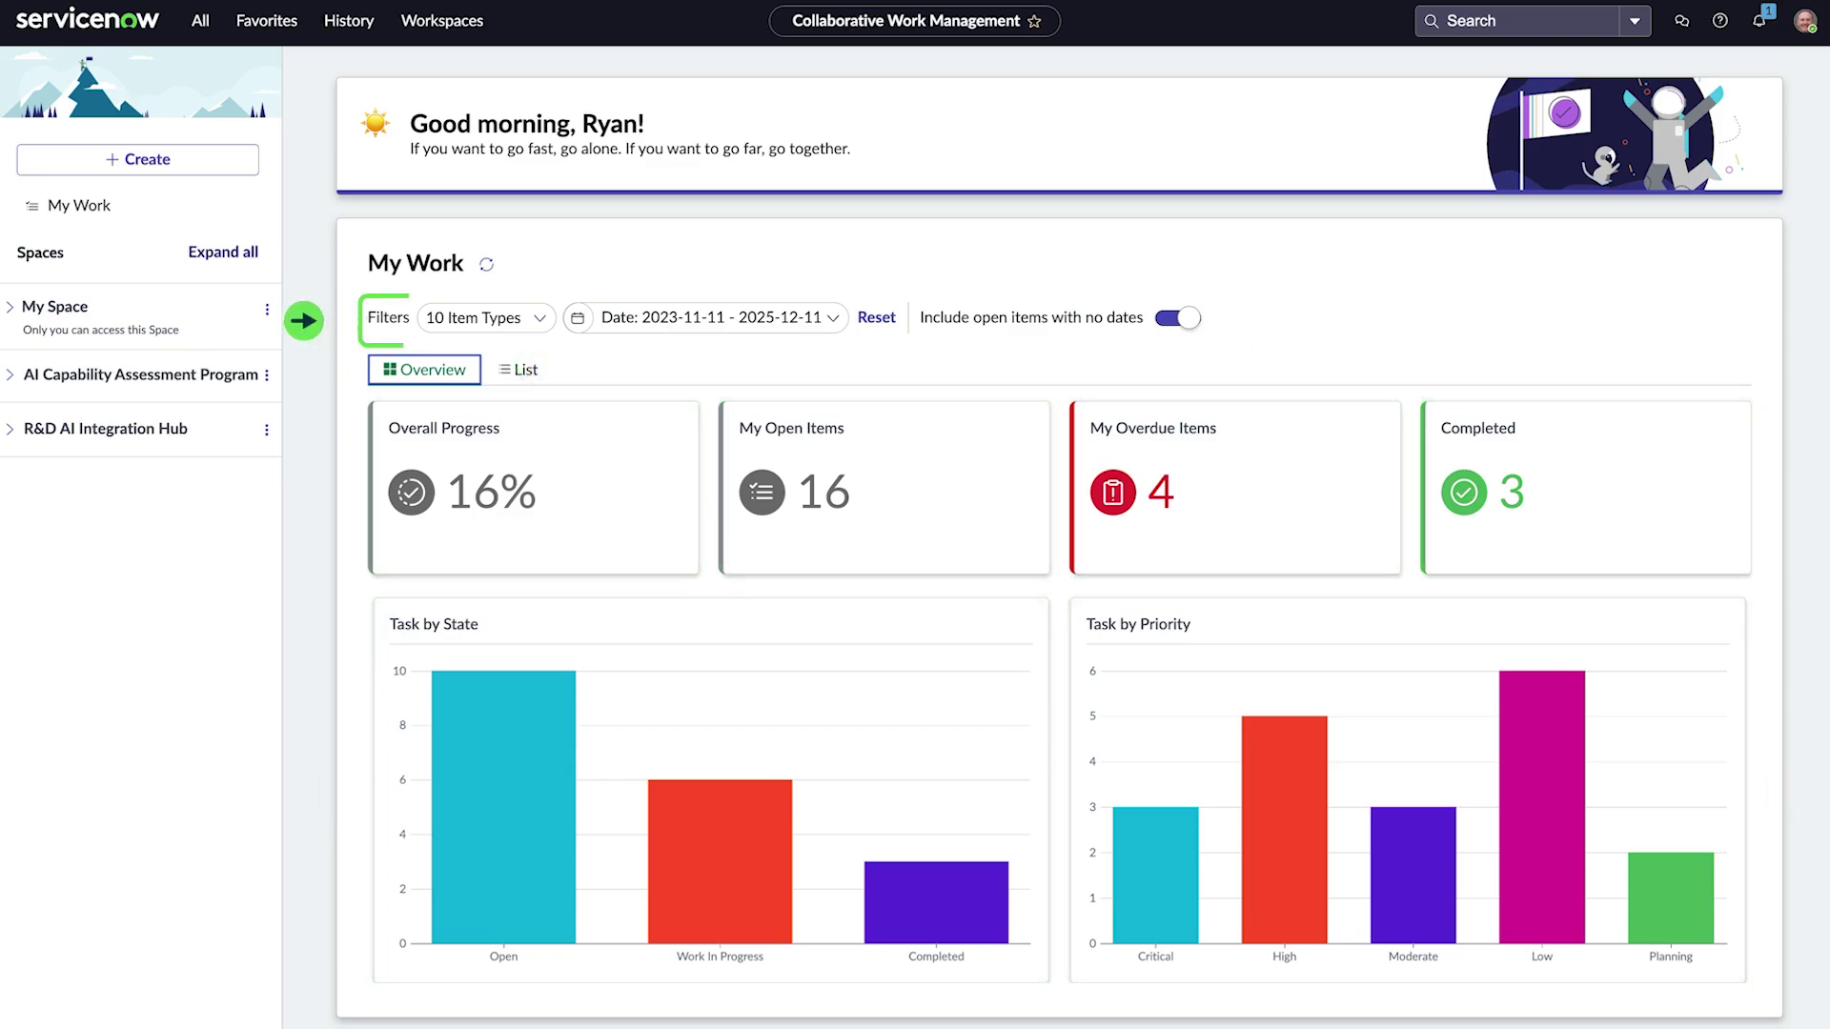
Step: Open the date range selector on the My Work overview
click(579, 322)
Step: Switch My Work to the list view and open the Review Available AI Tools task
click(579, 322)
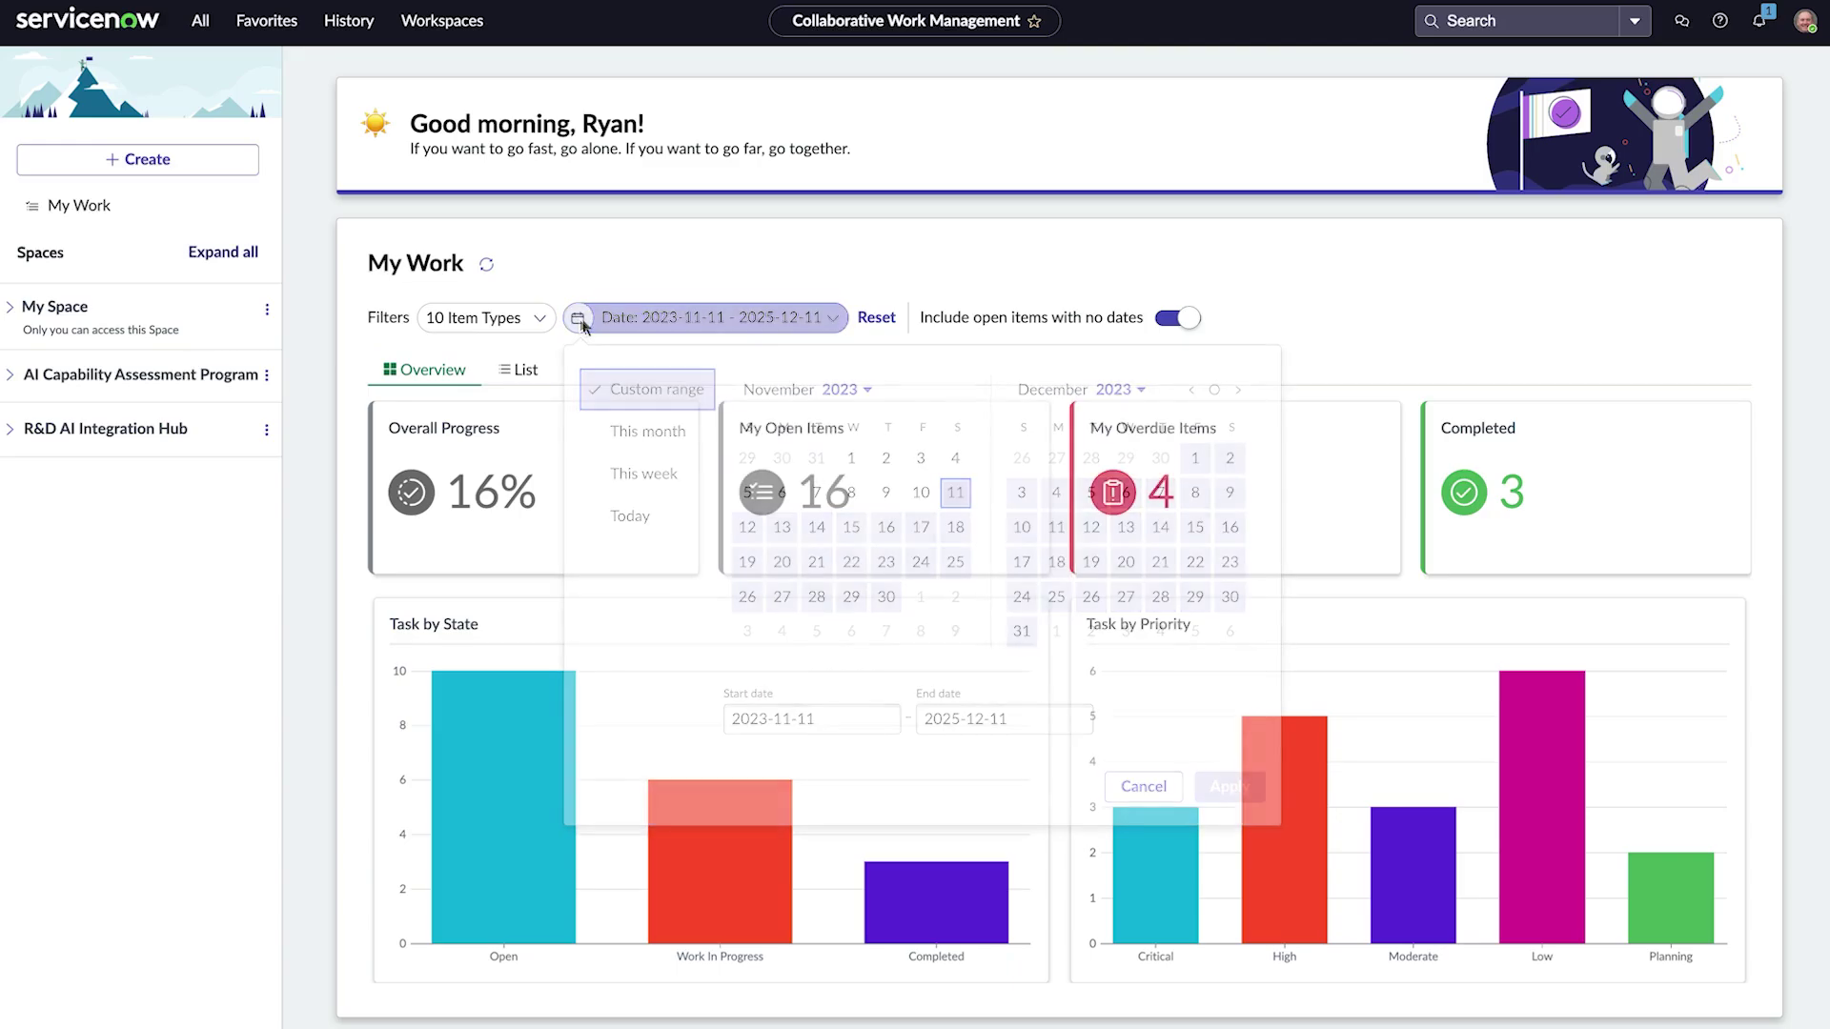
click(530, 371)
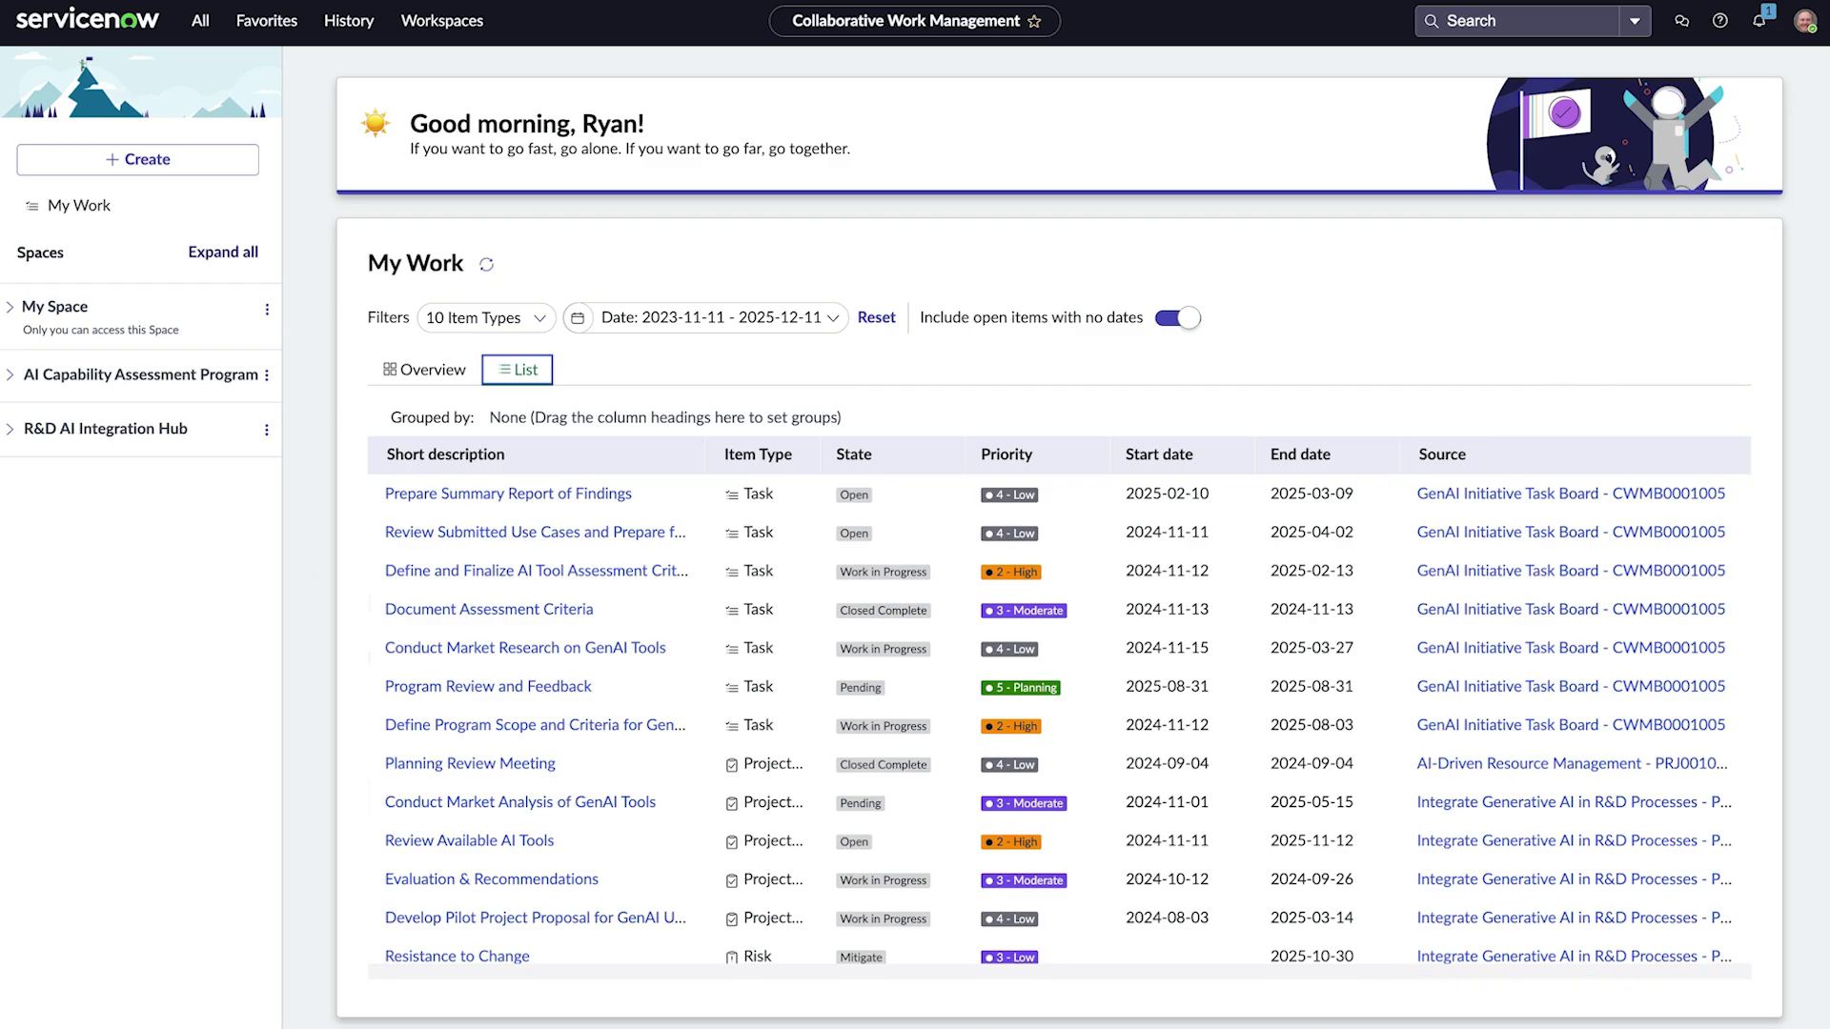
click(412, 845)
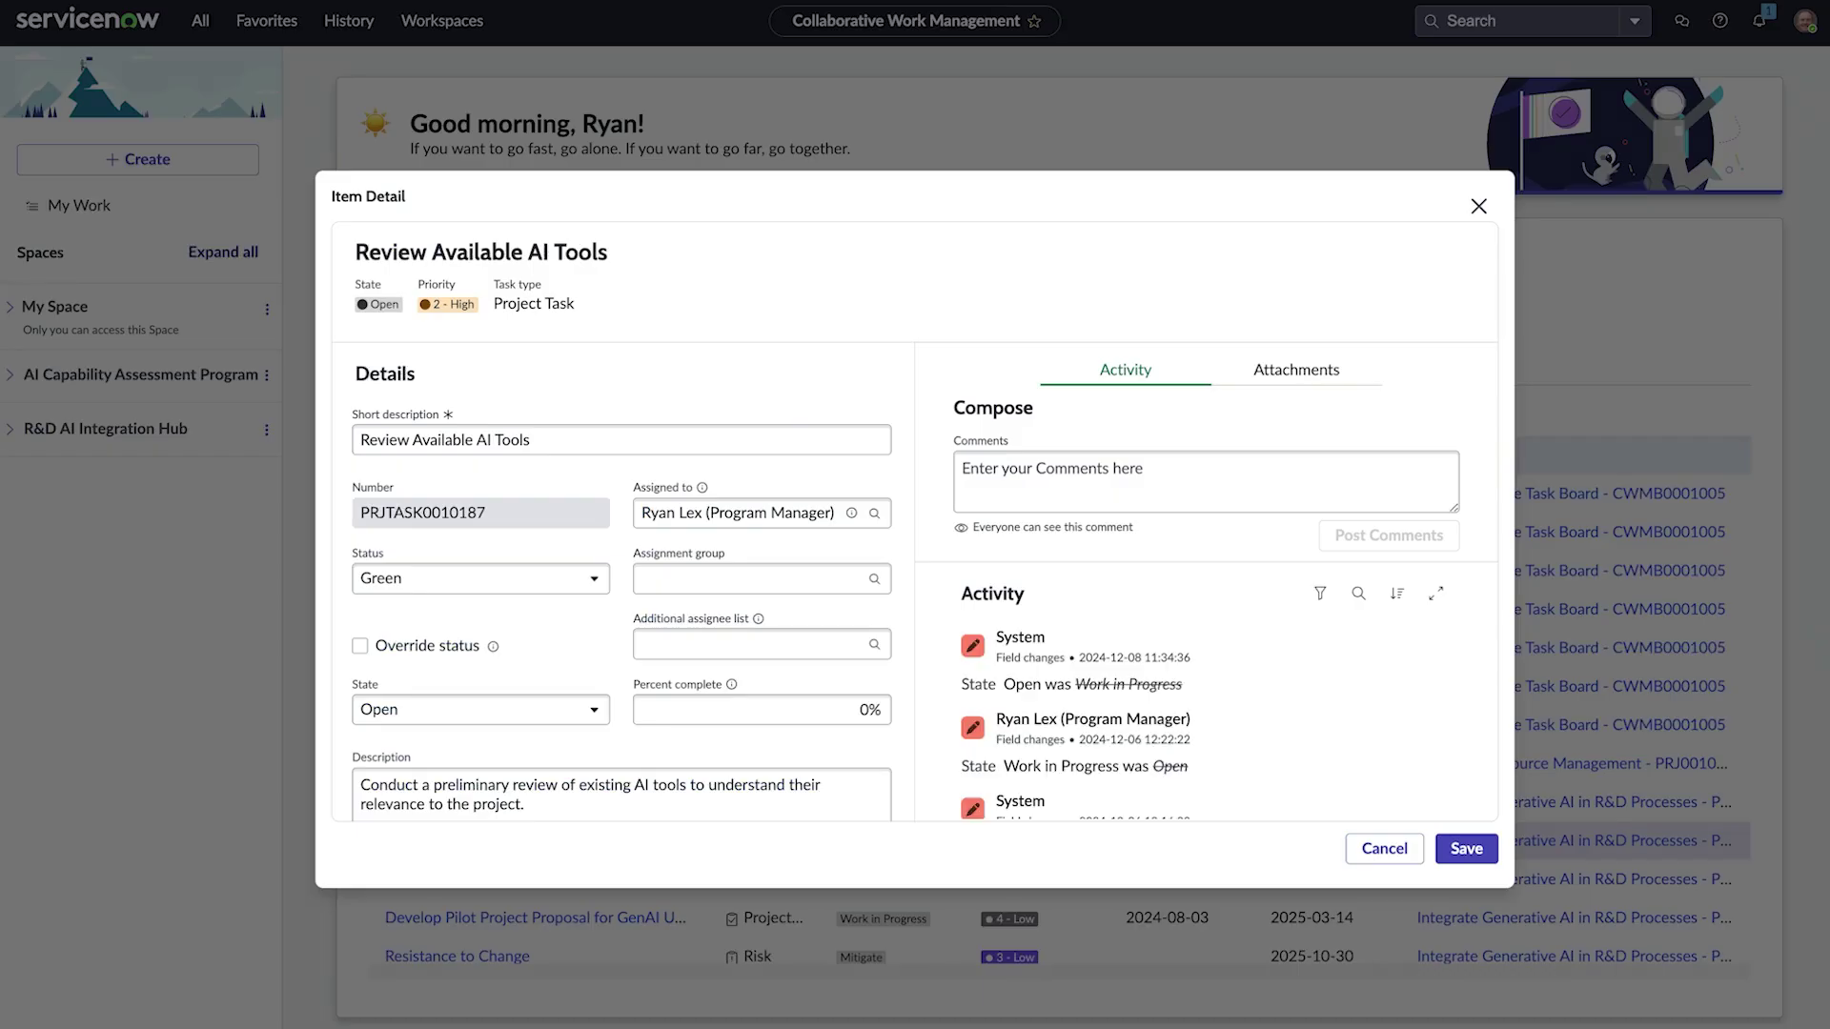
Step: Set the task's state to Work in Progress and save it
scroll(604, 689, down, 1)
scroll(513, 676, down, 1)
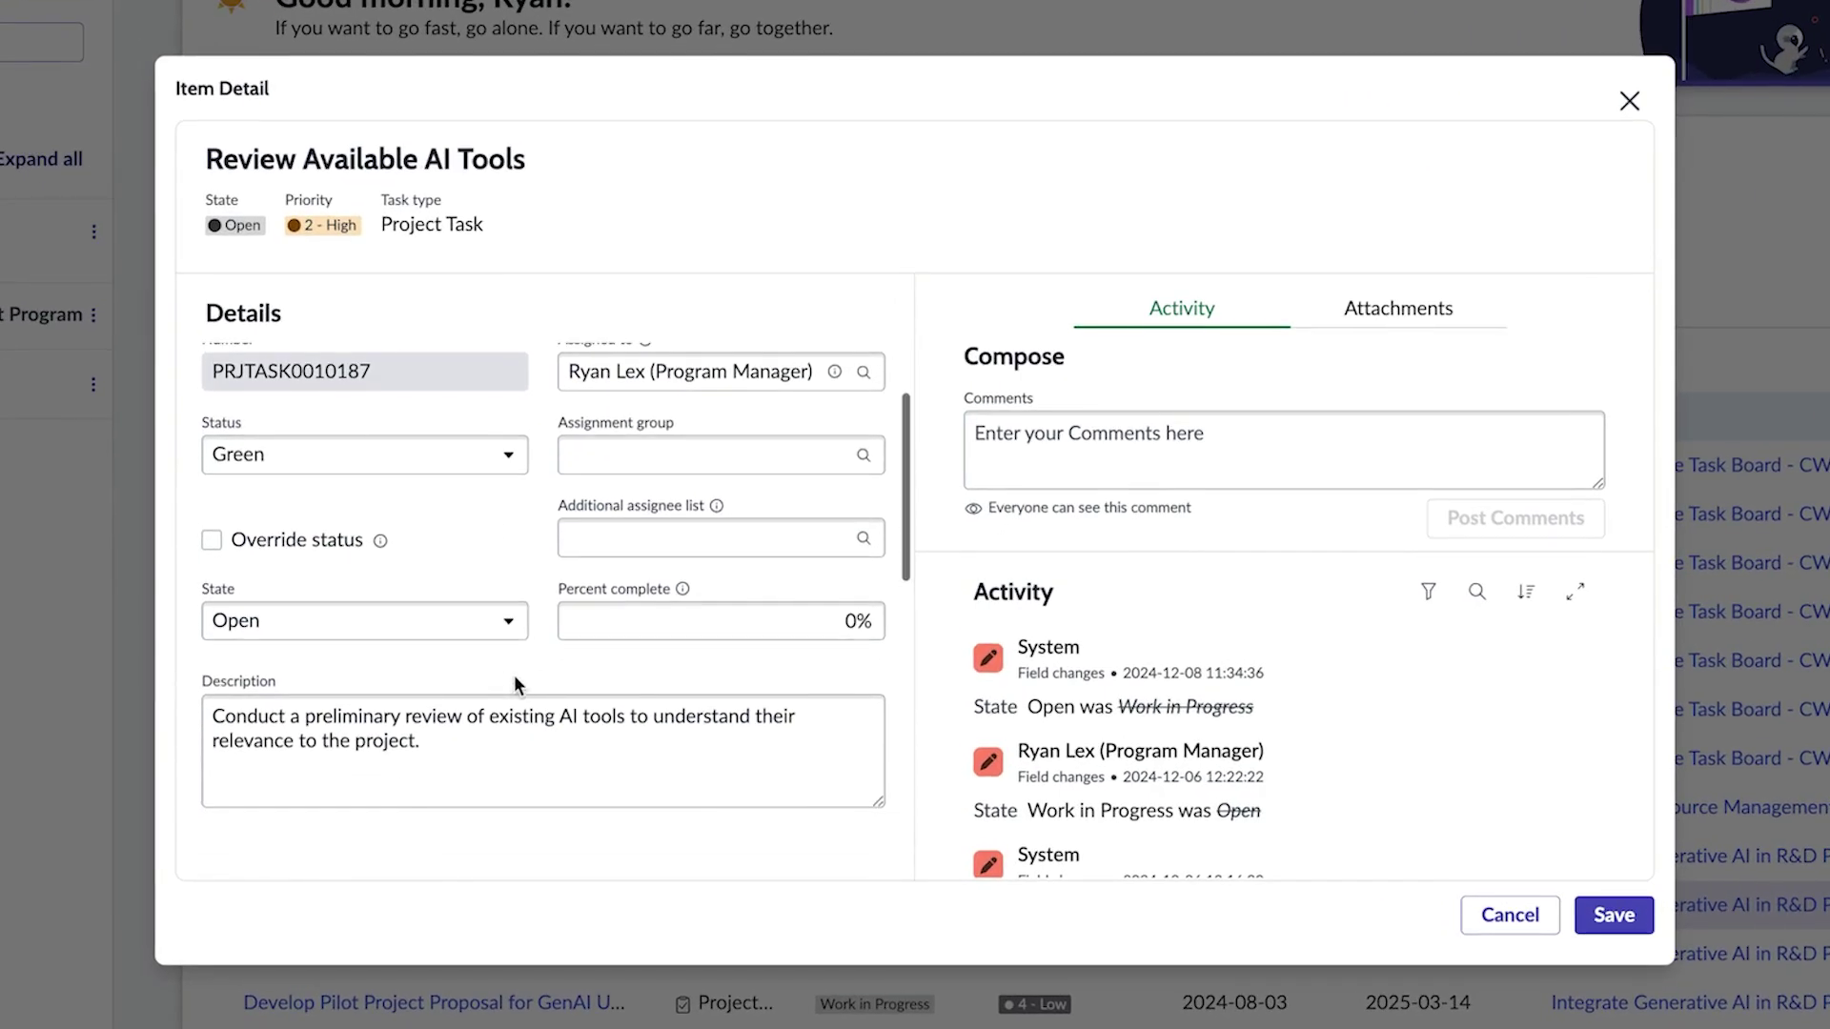
click(511, 624)
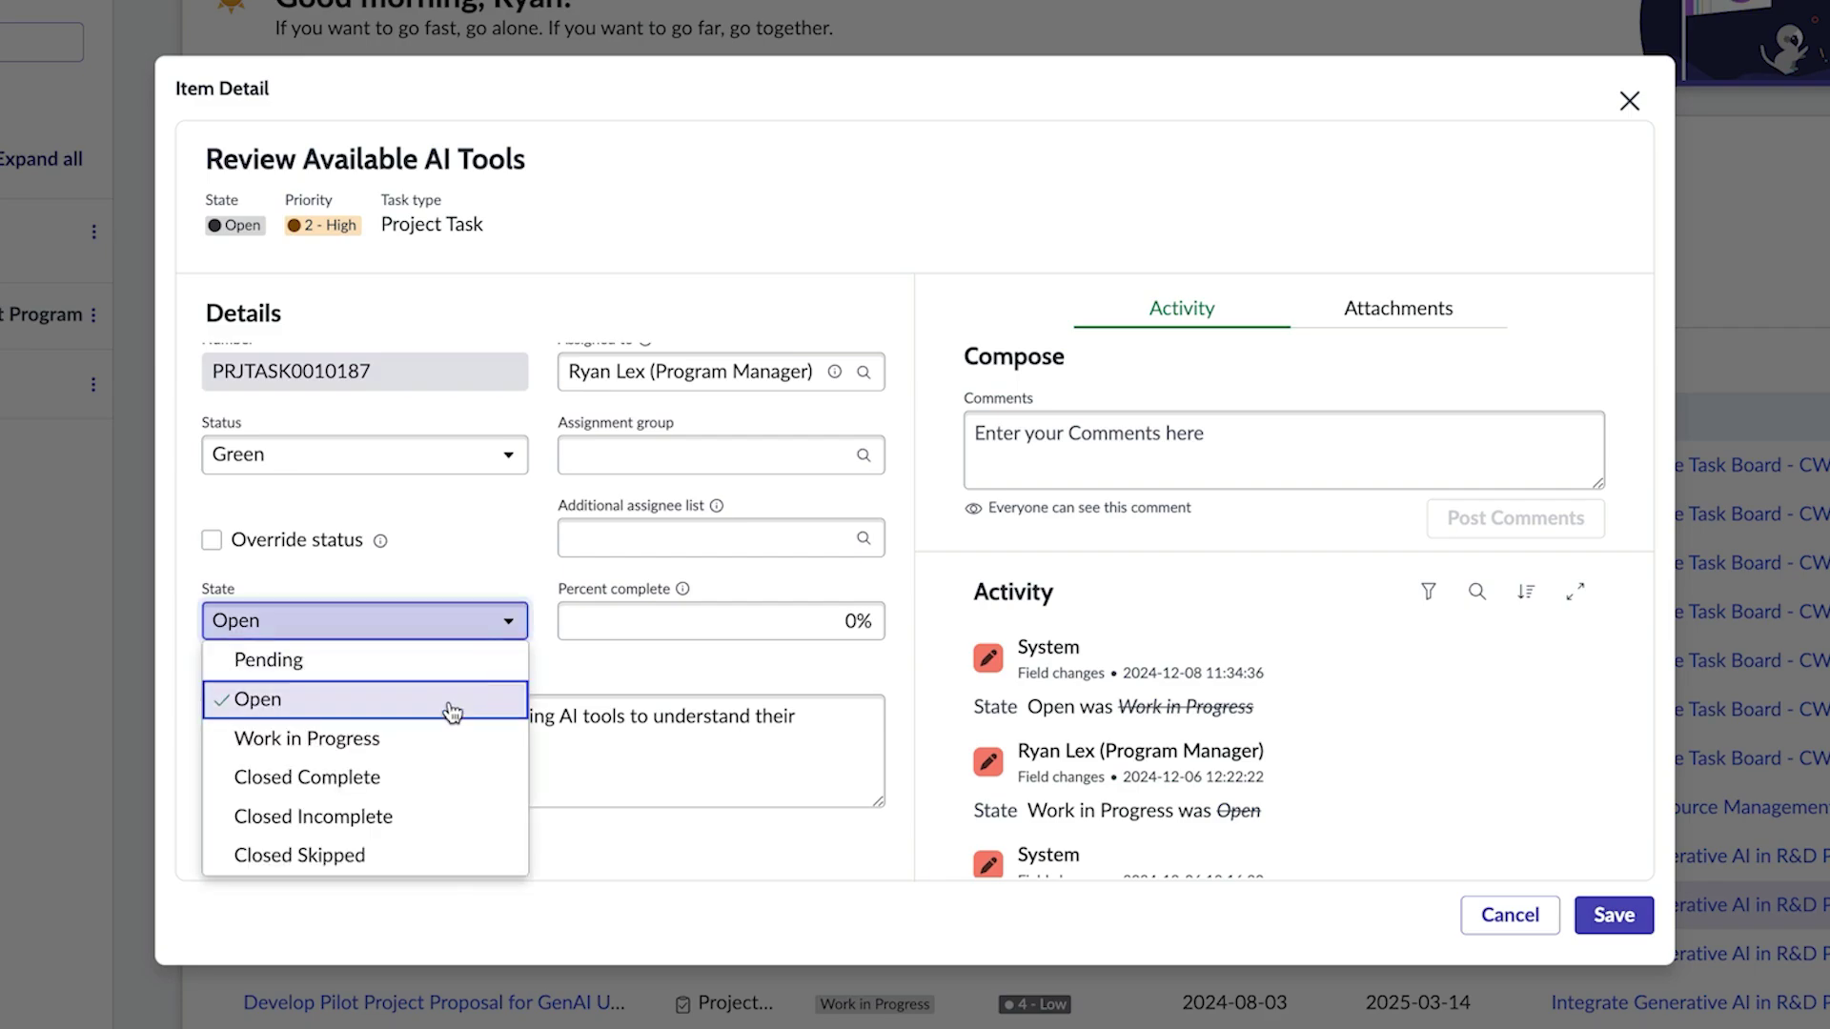
click(461, 739)
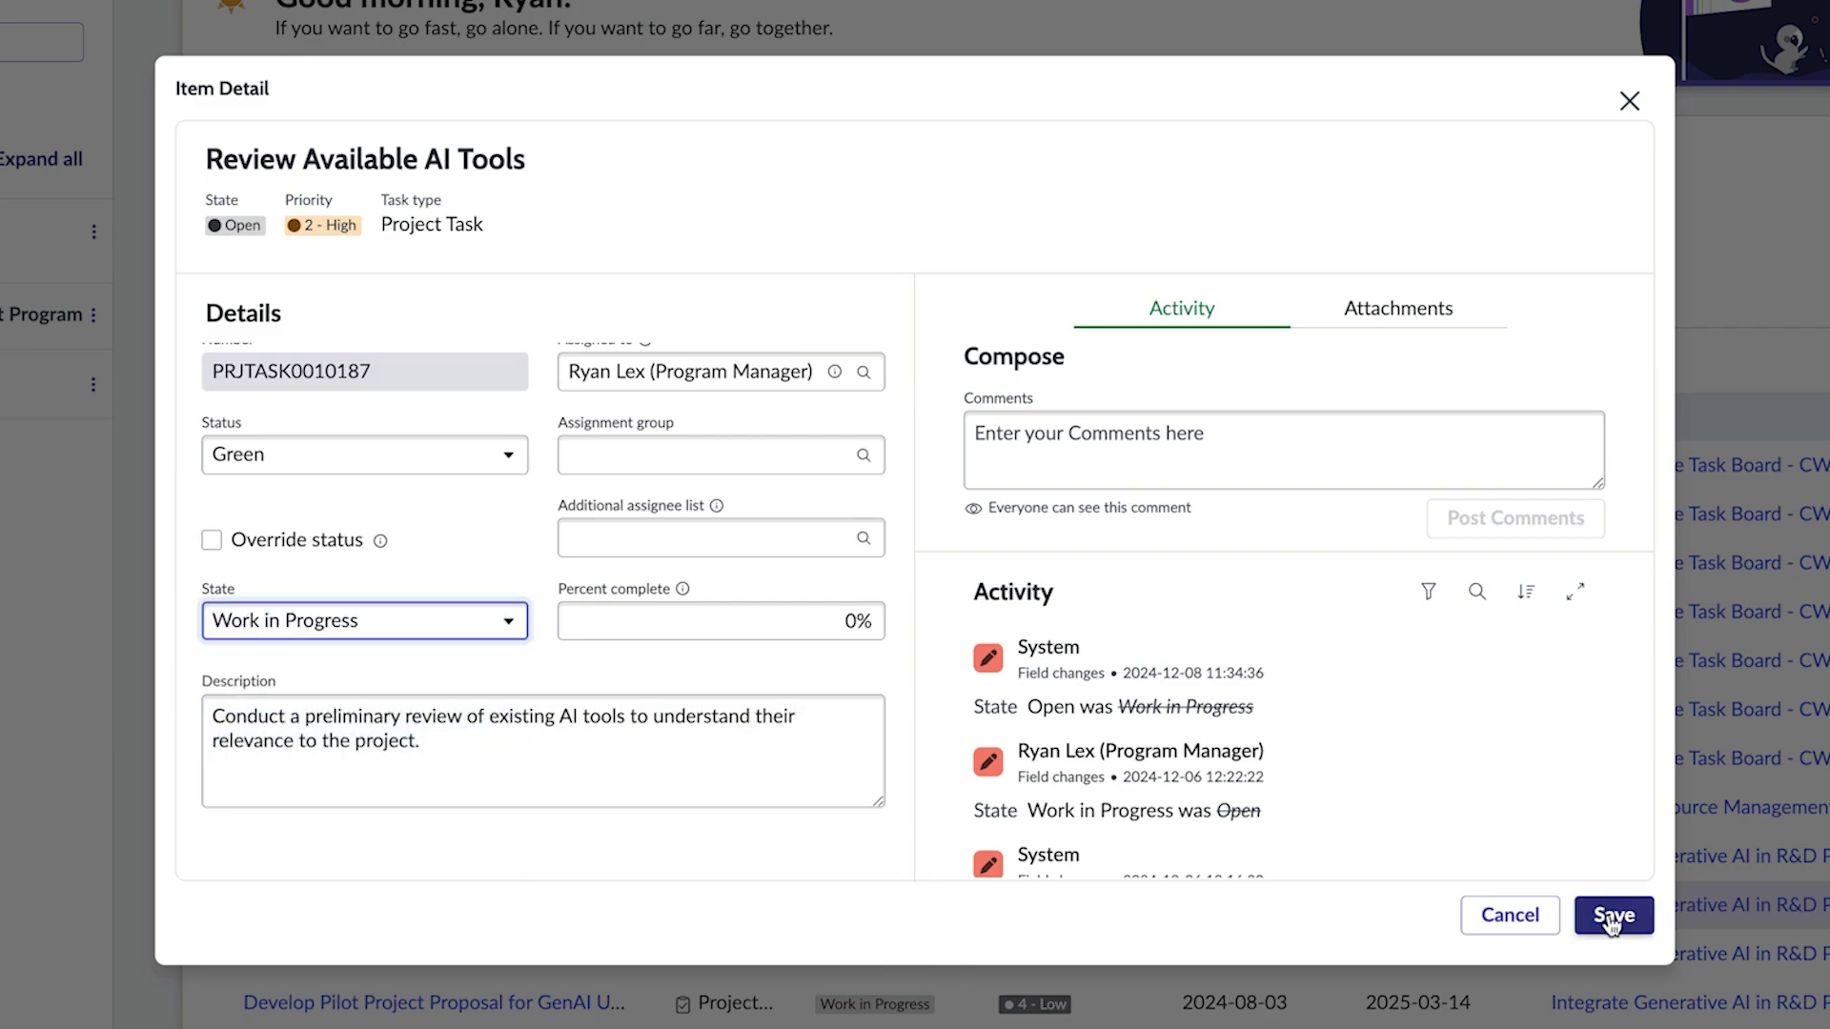
click(1614, 915)
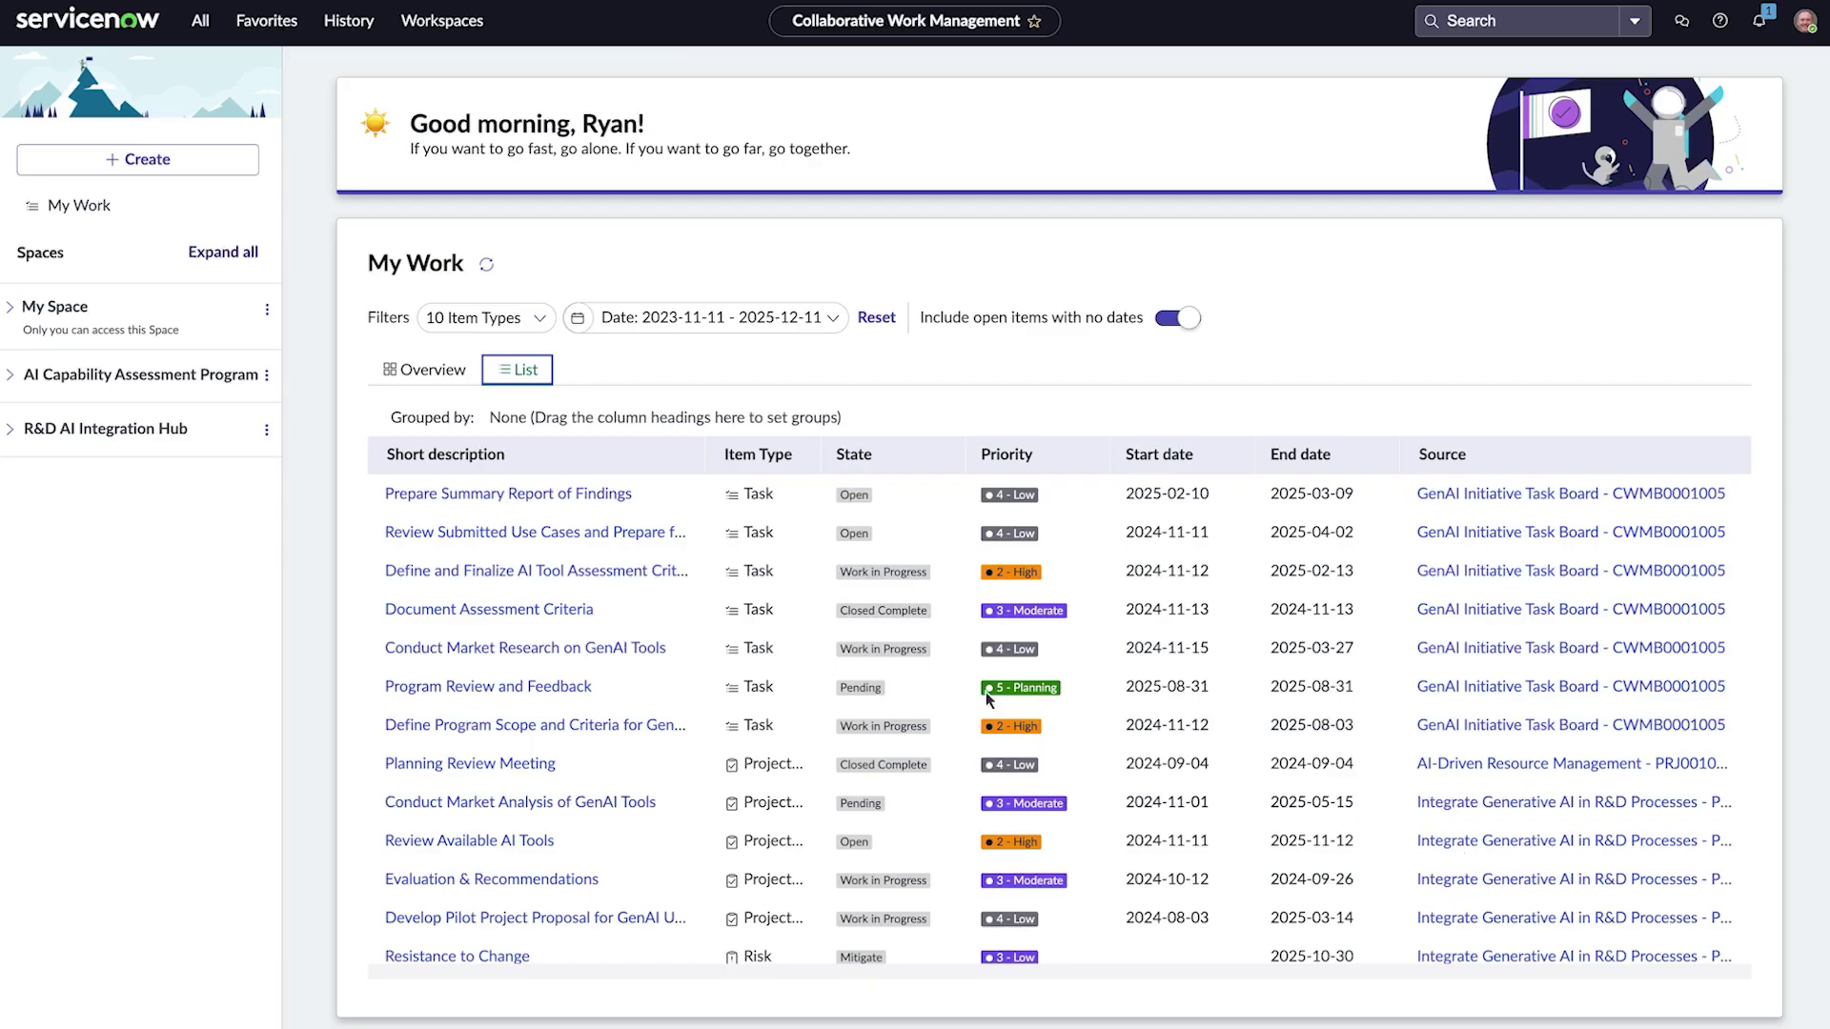
Step: Open GenAI Initiative Task Board under AI Capability Assessment Program and view its sharing settings
click(11, 375)
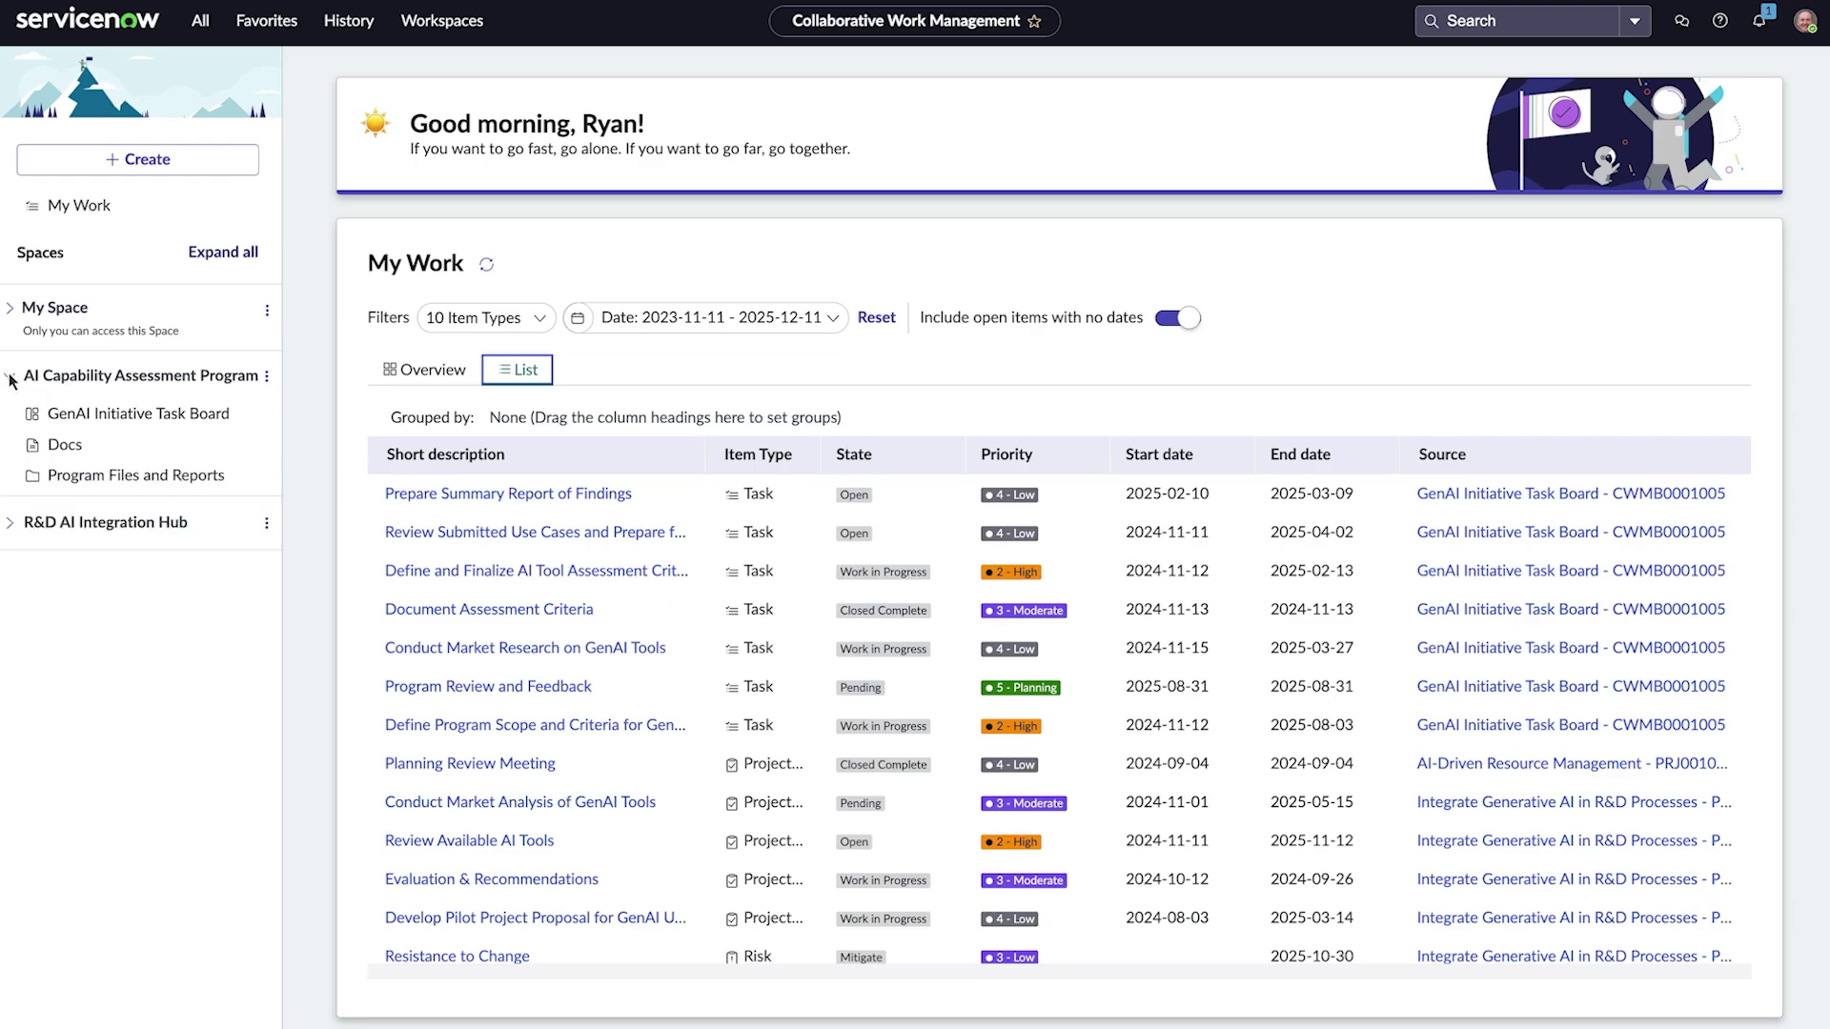
click(101, 415)
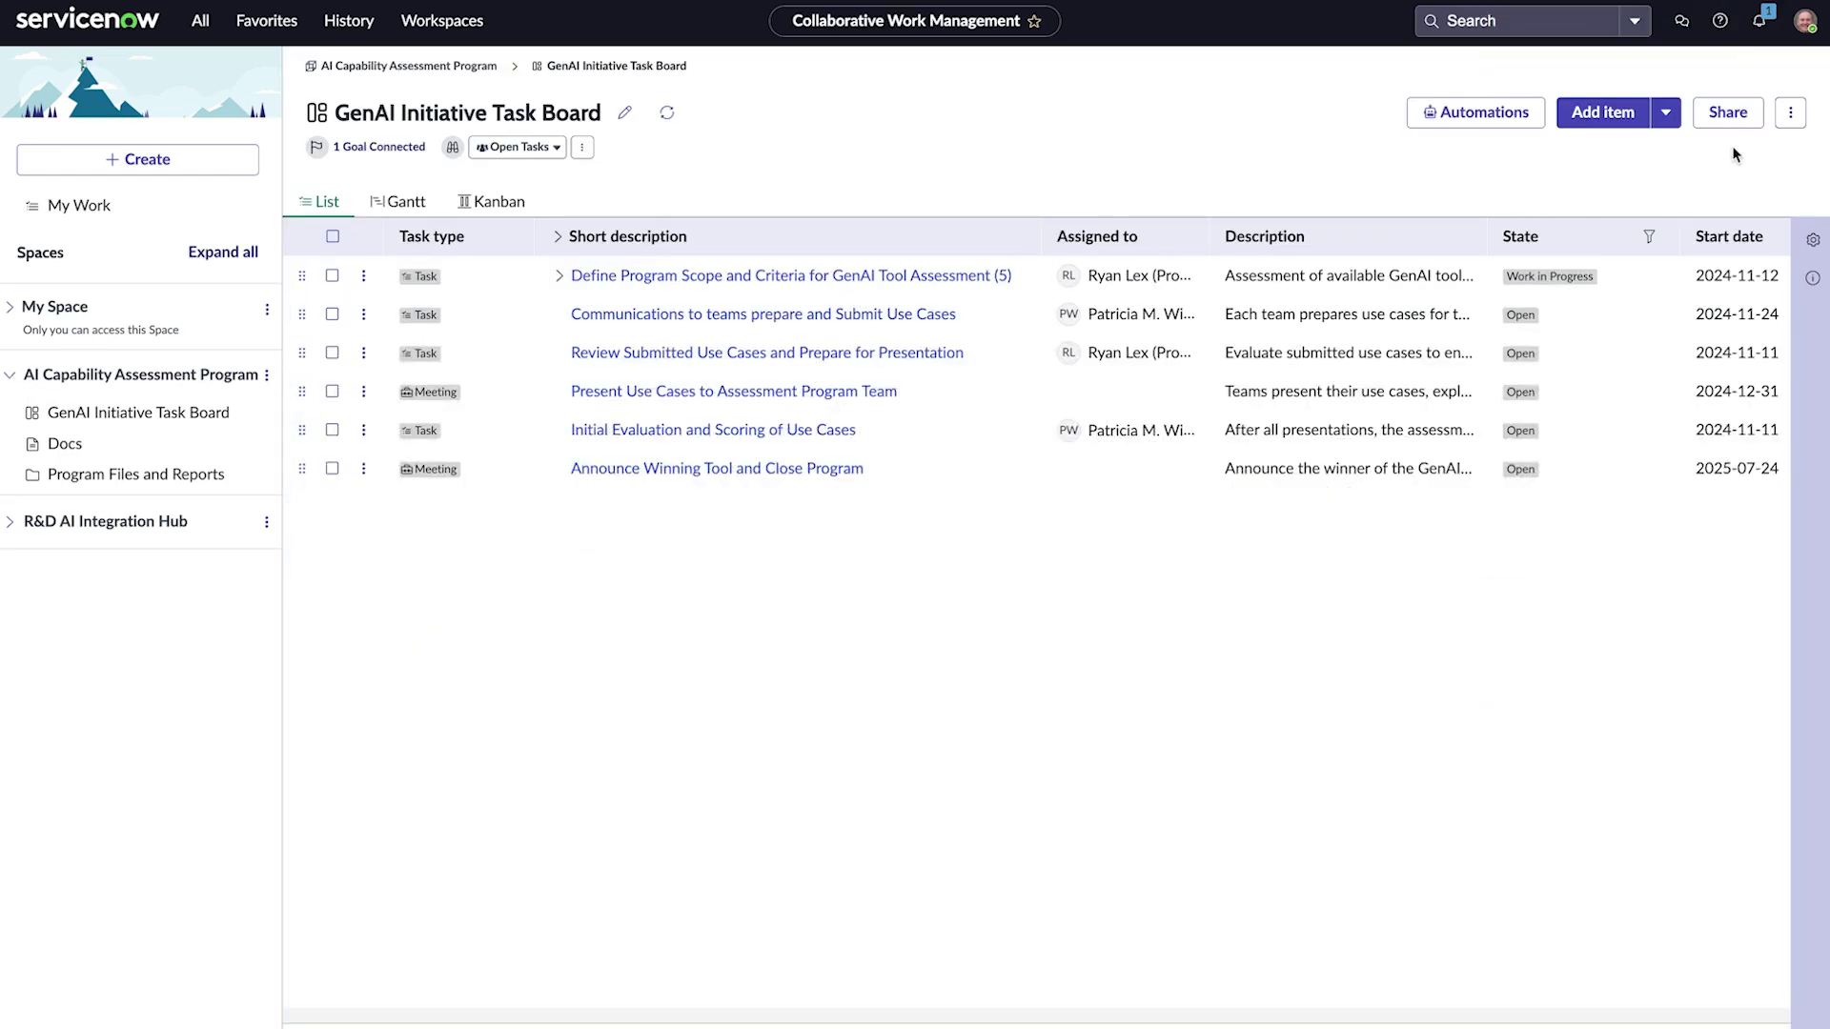
click(1727, 113)
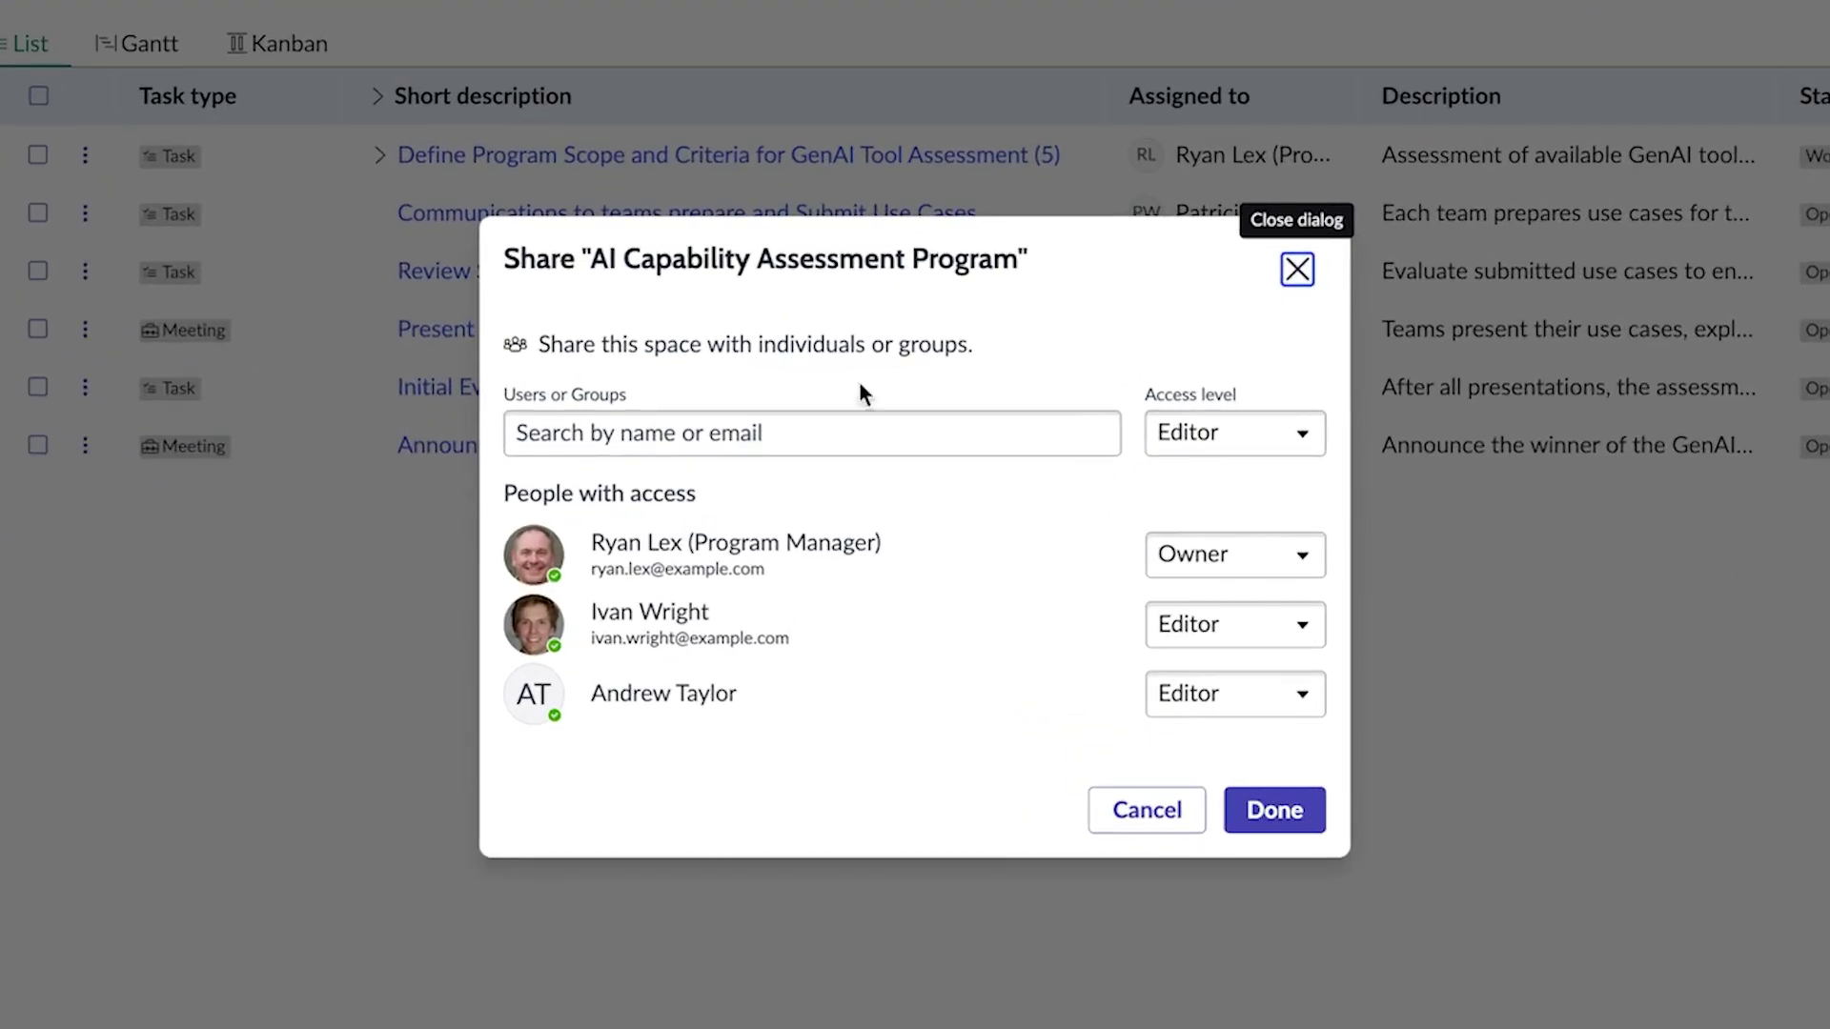
Step: Share the space with a teammate as Editor, noting 'Let's collaborate on the GenAI assessment'
click(861, 433)
text(Patricia)
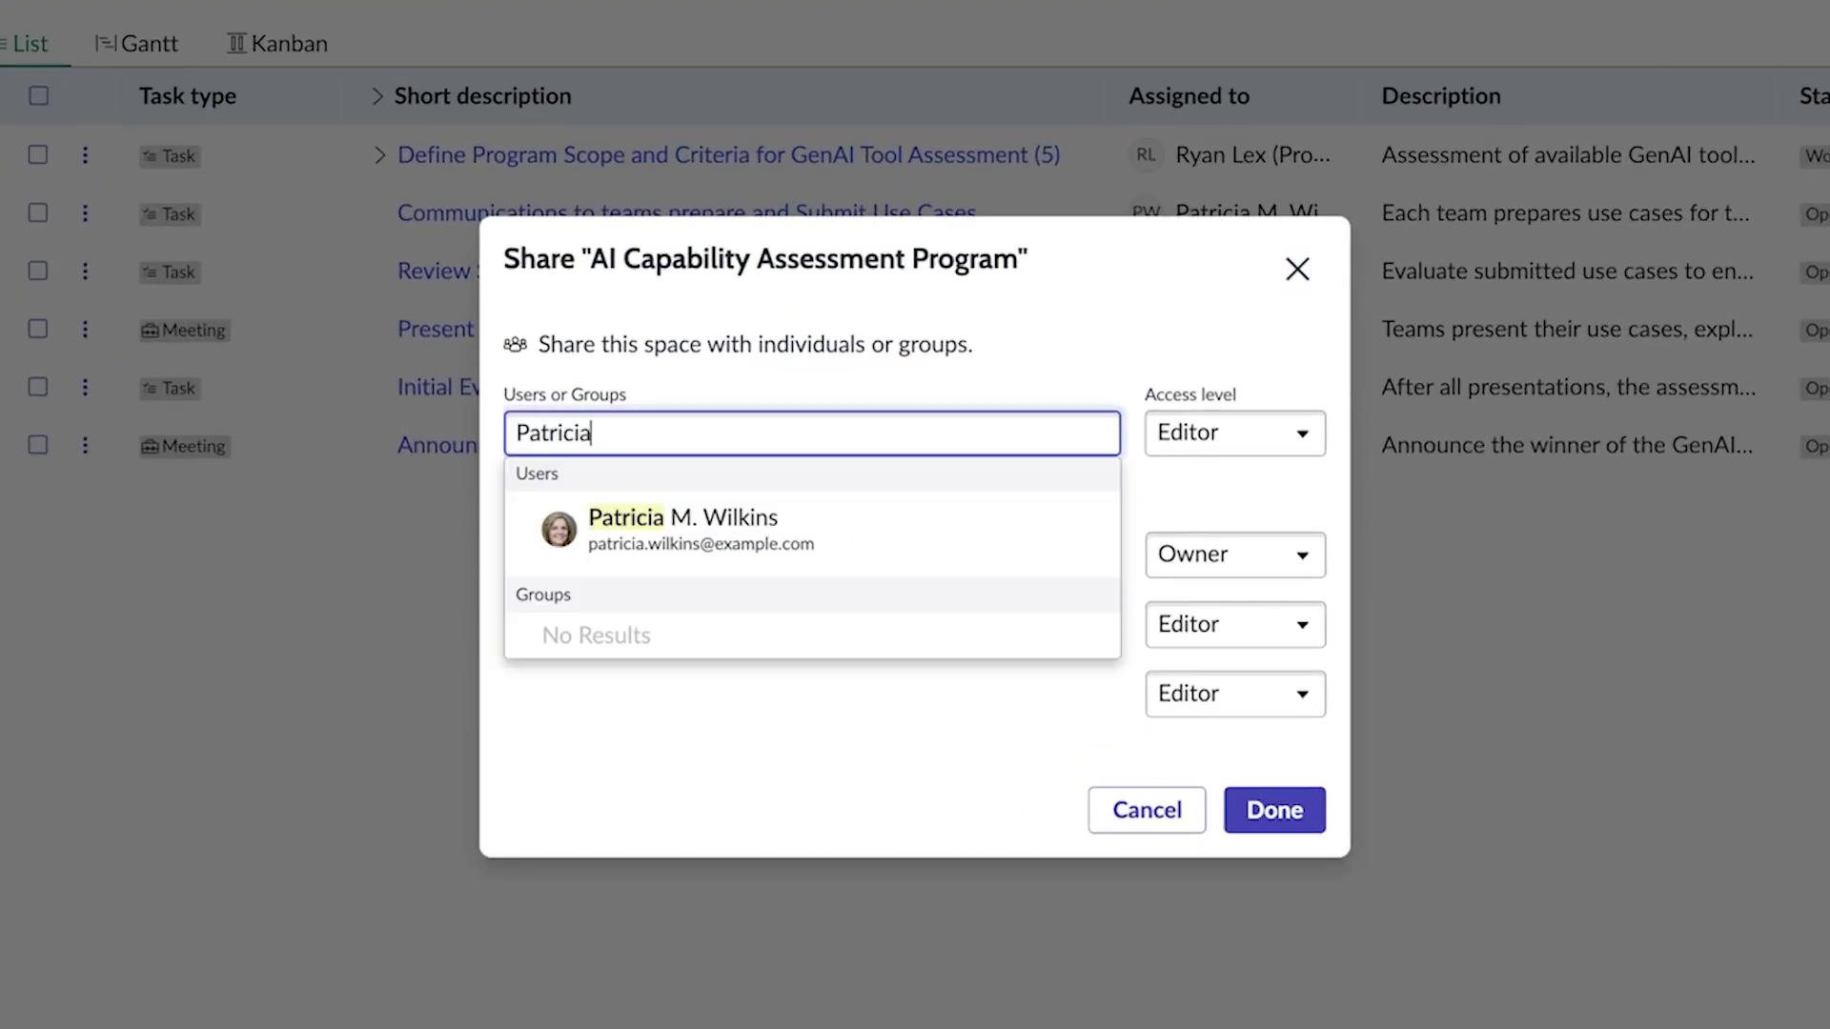
click(809, 534)
text(Let's collaborate on the GenAI assessment.)
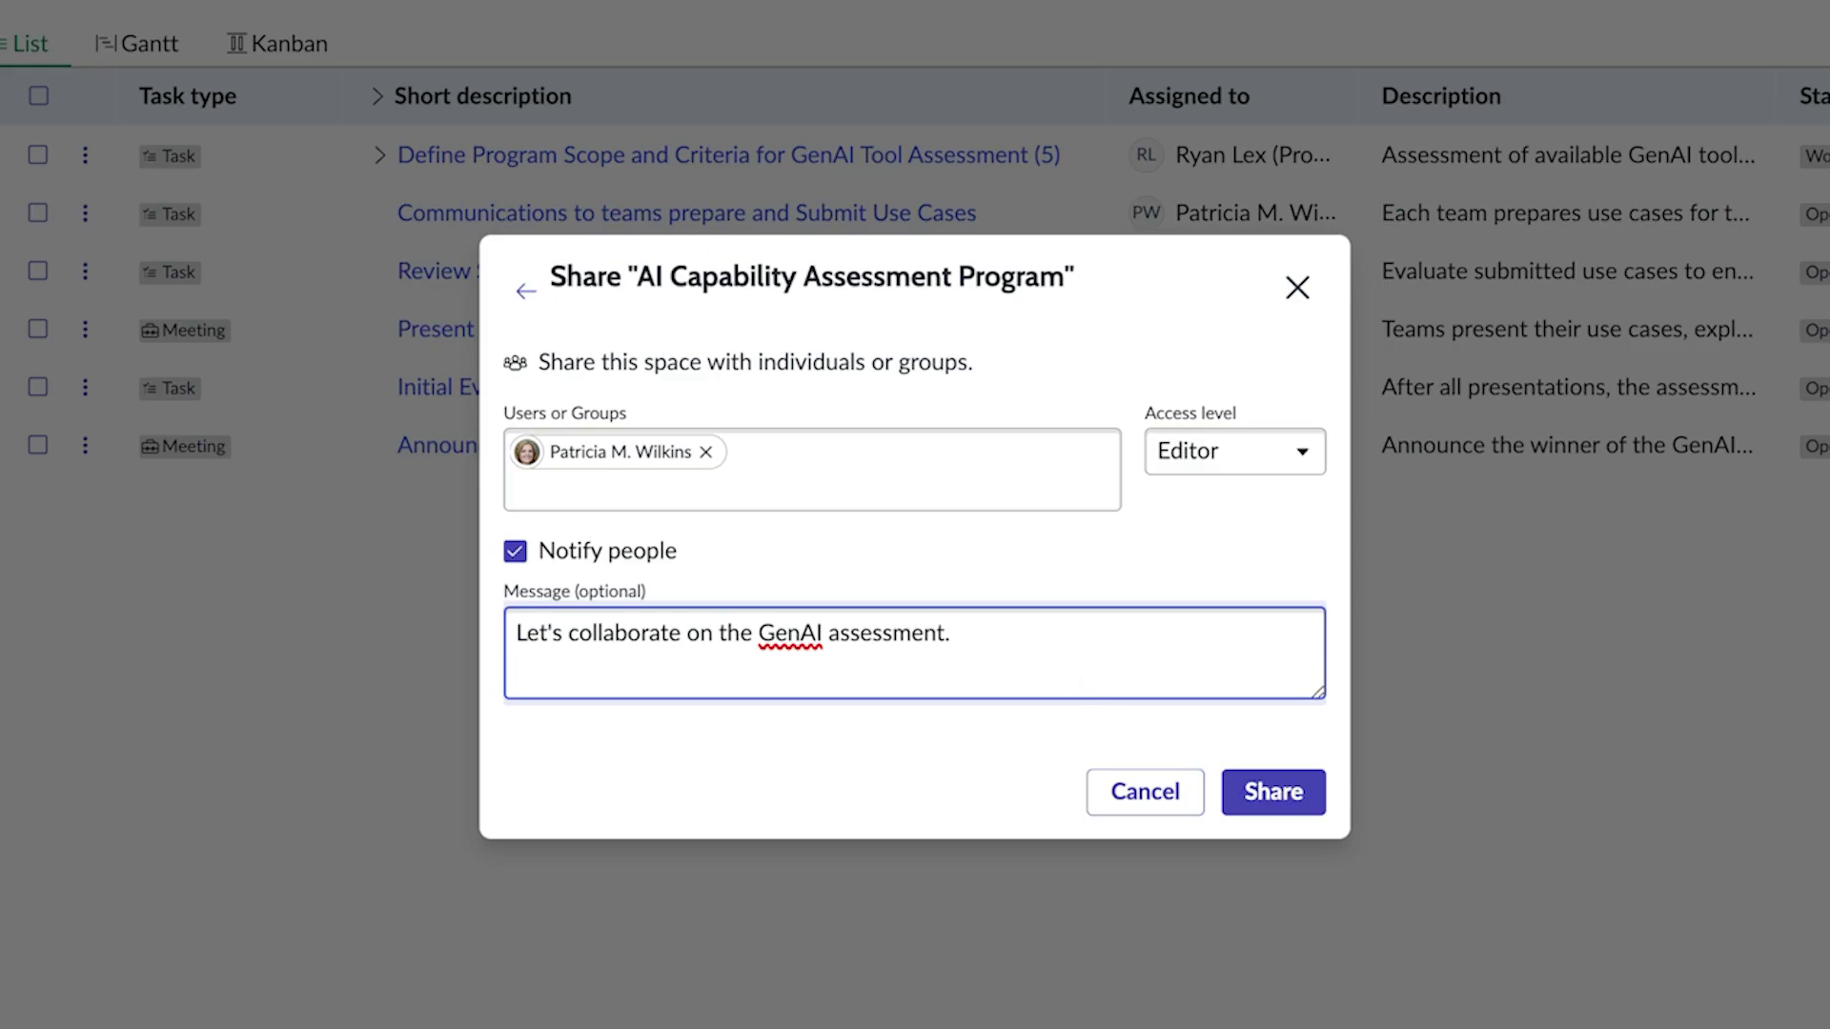
click(1273, 792)
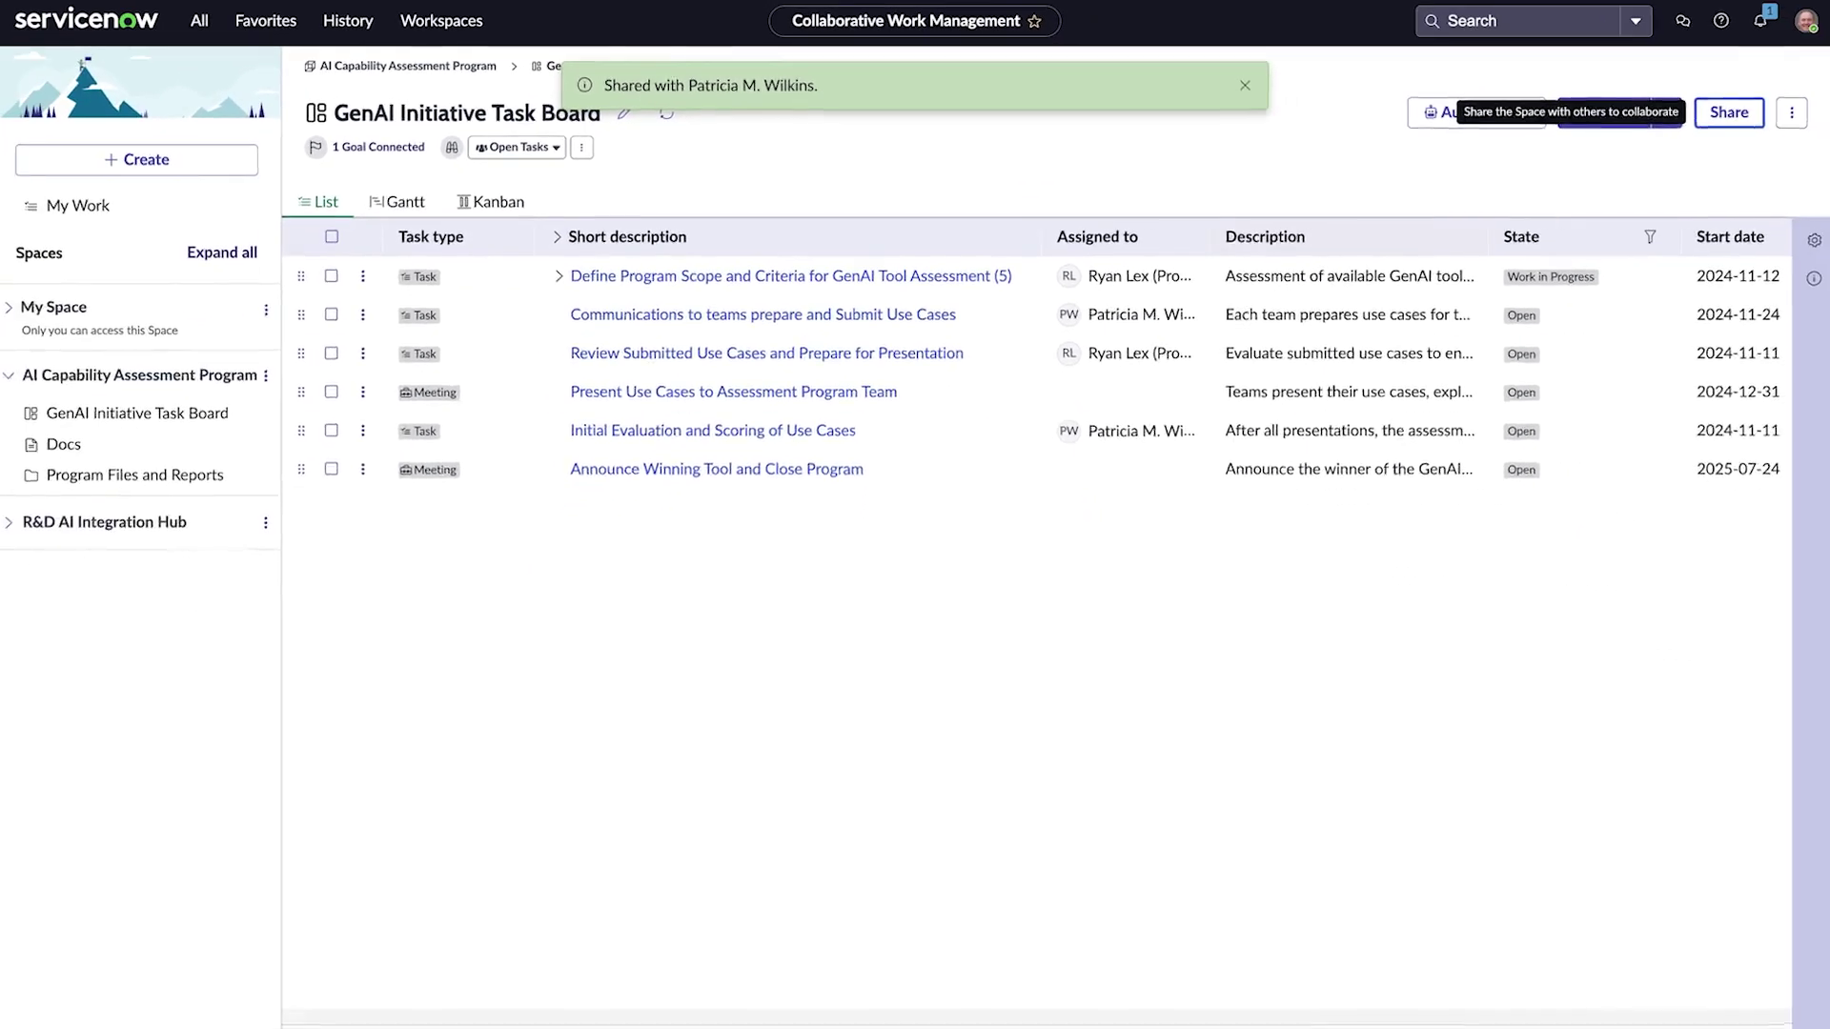
click(1666, 116)
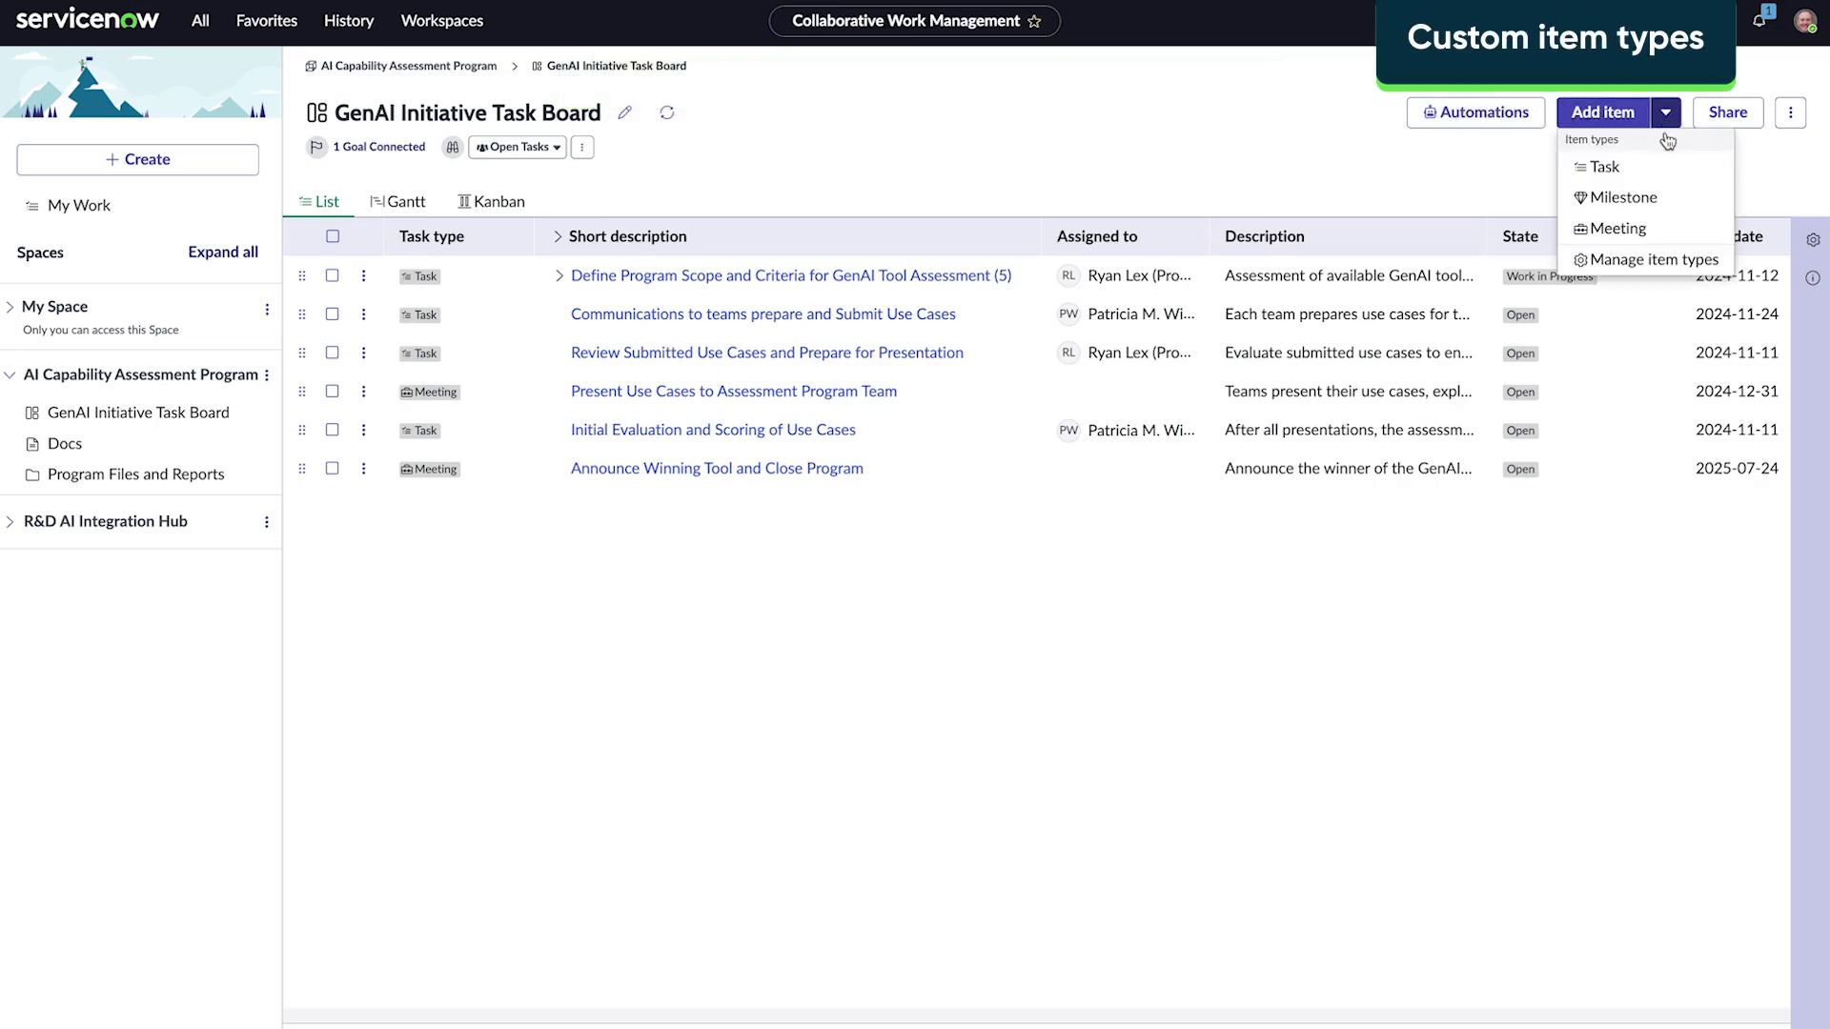
Step: Create a custom item type called Event using the flag icon
click(1671, 263)
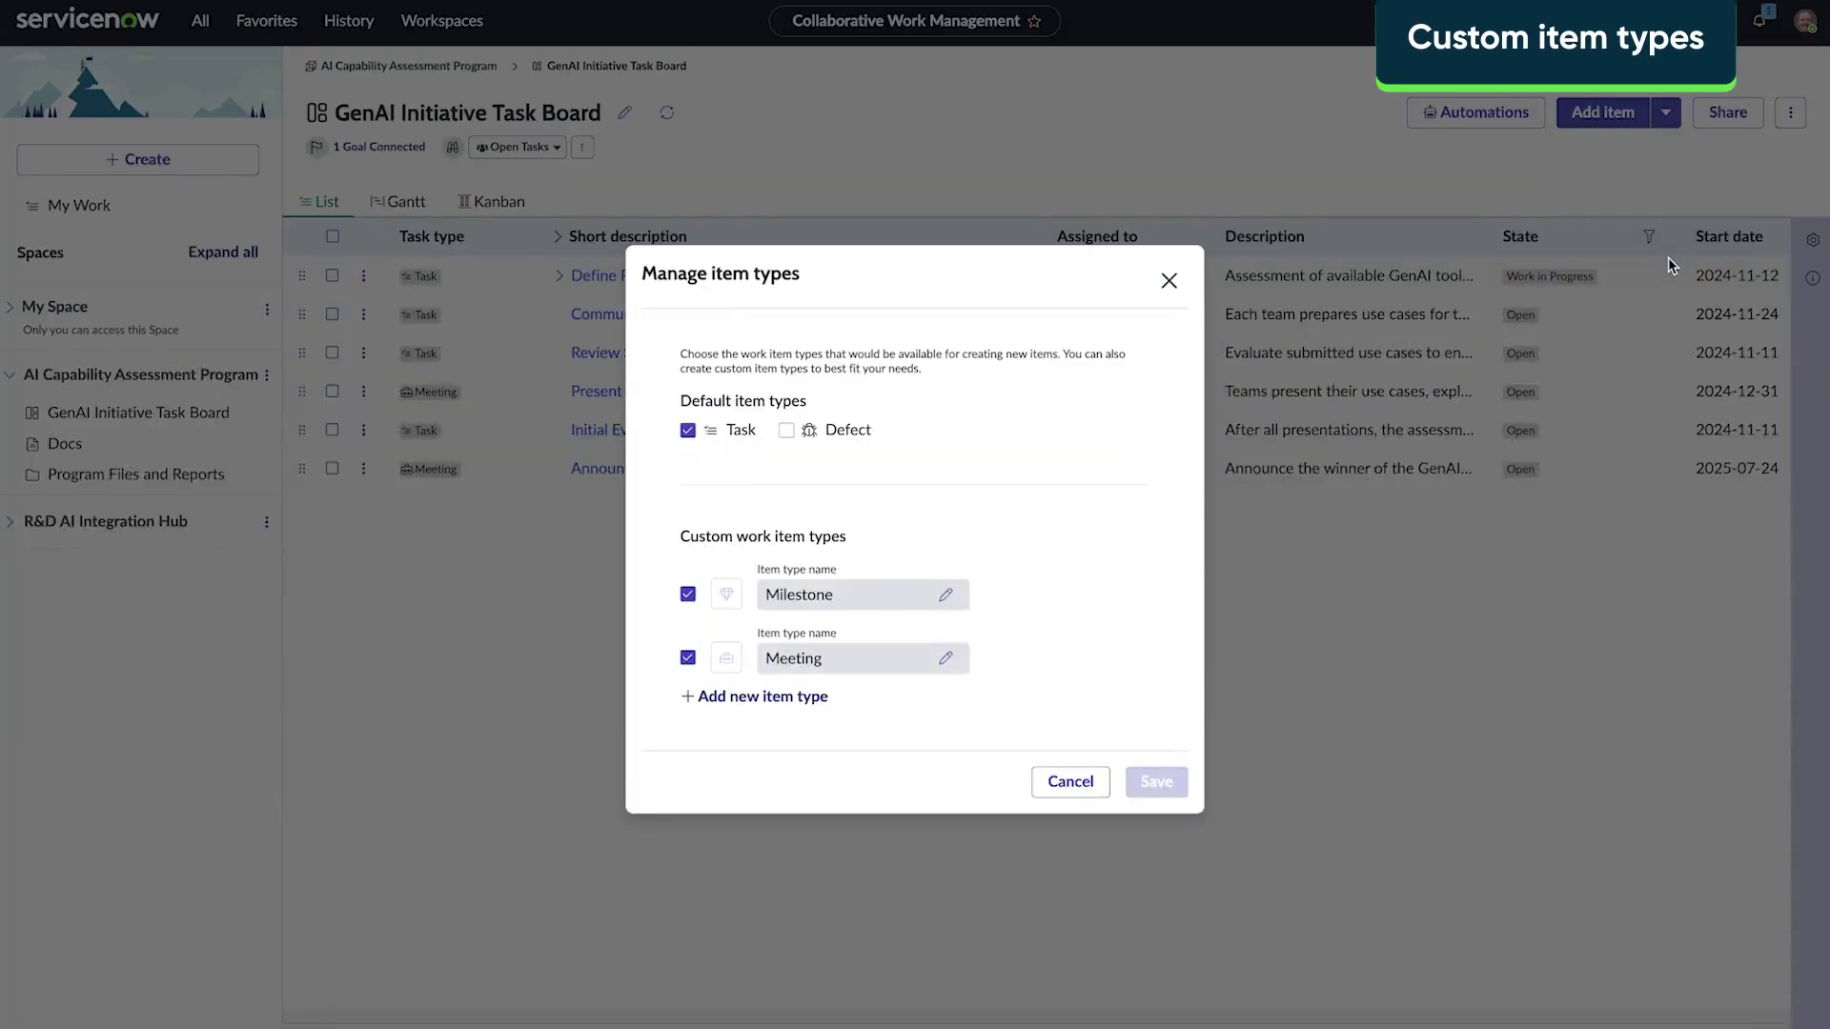
click(765, 698)
text(Event)
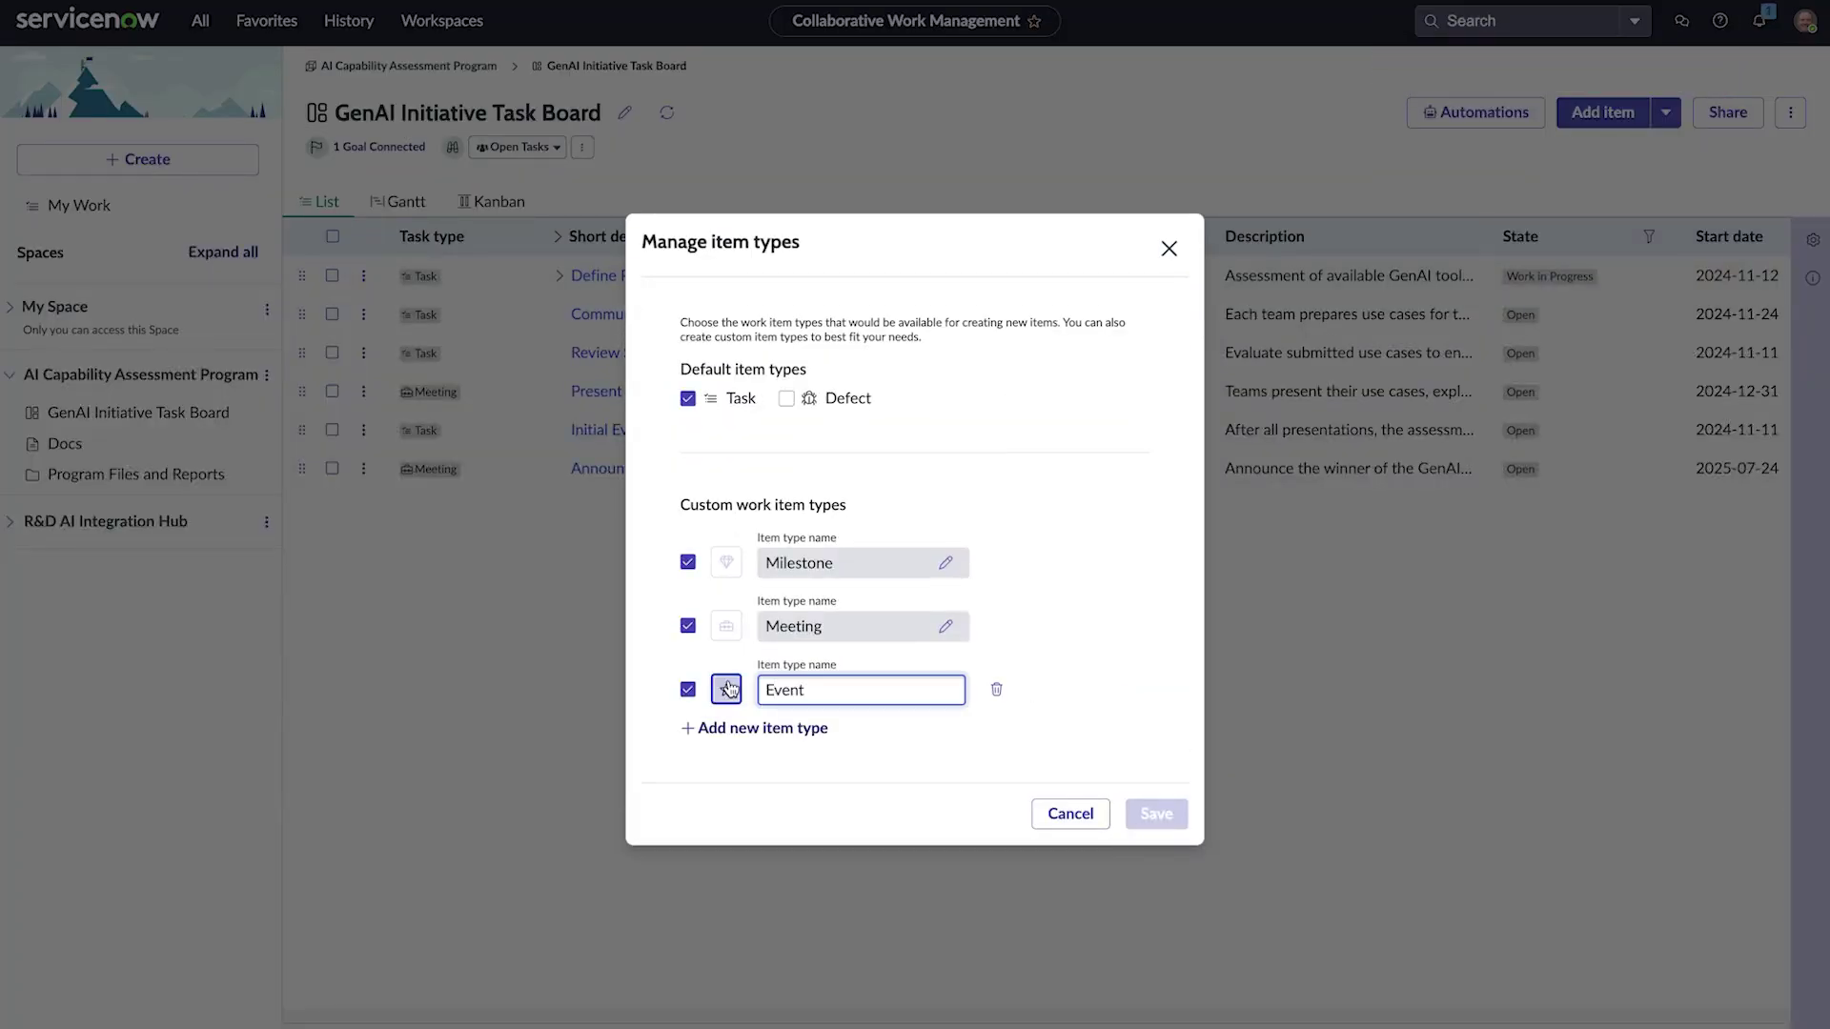
click(727, 689)
click(805, 740)
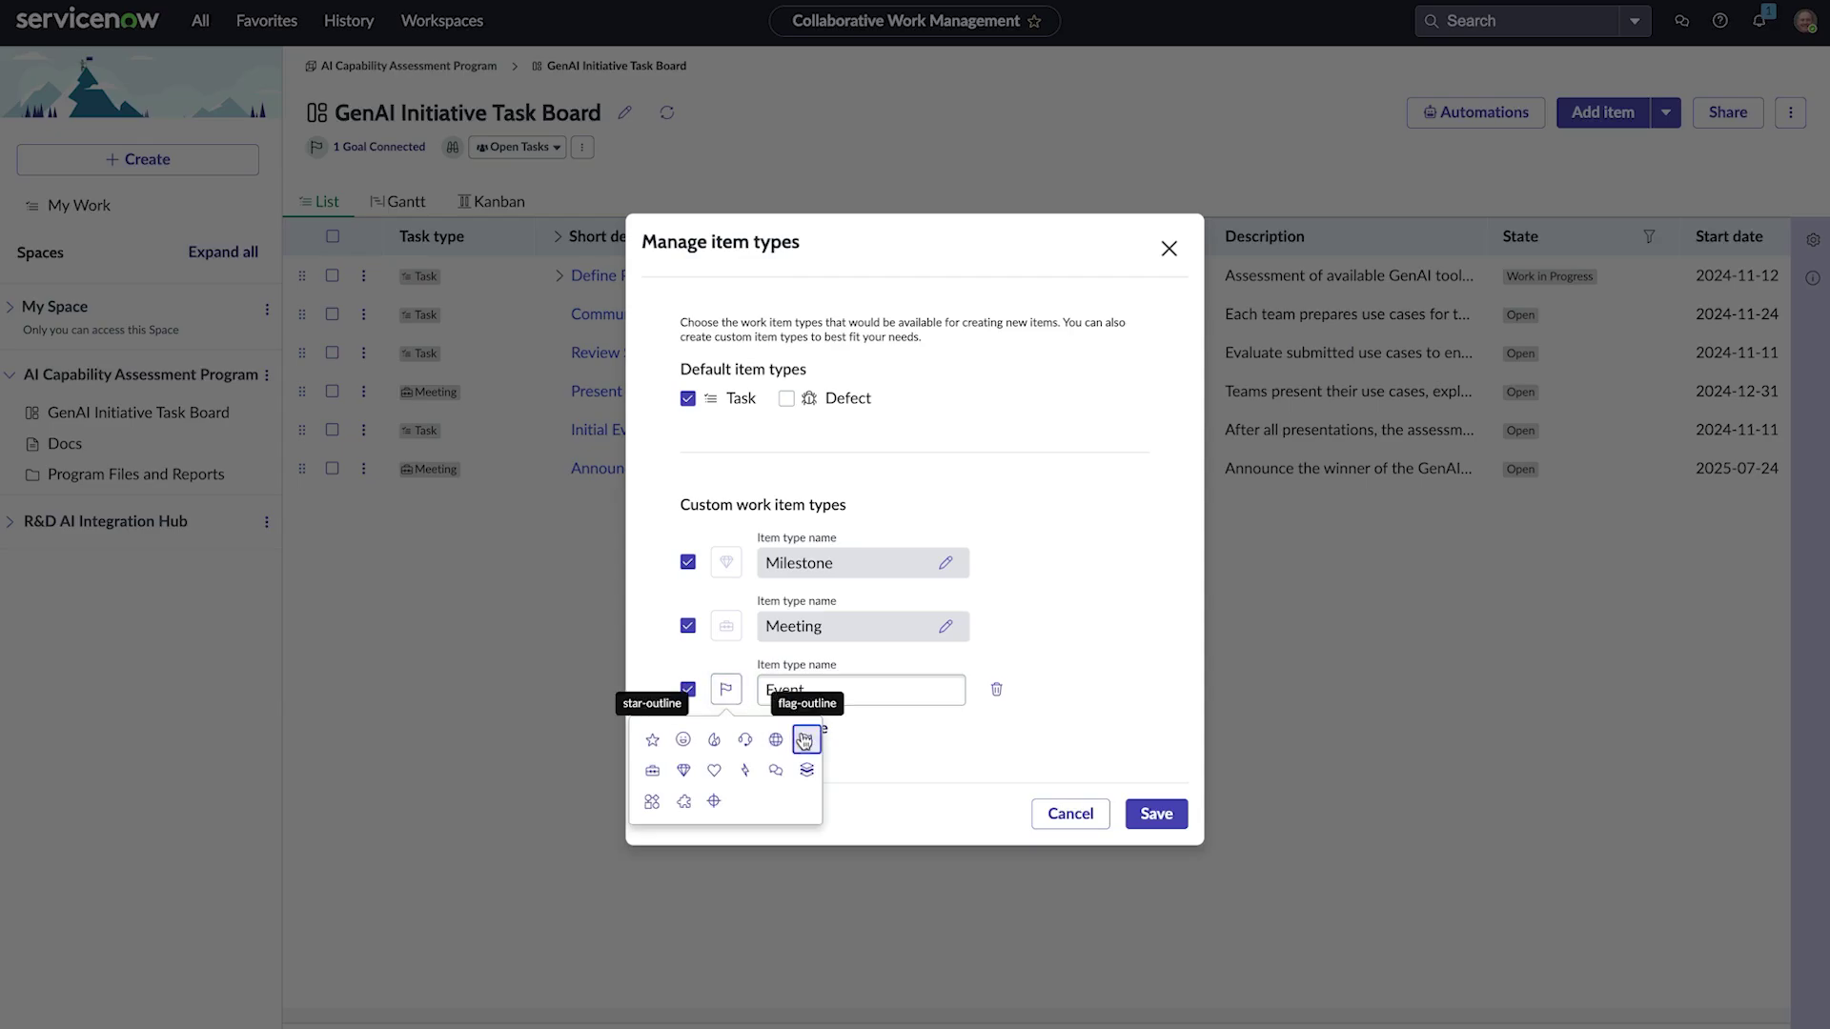
click(1156, 813)
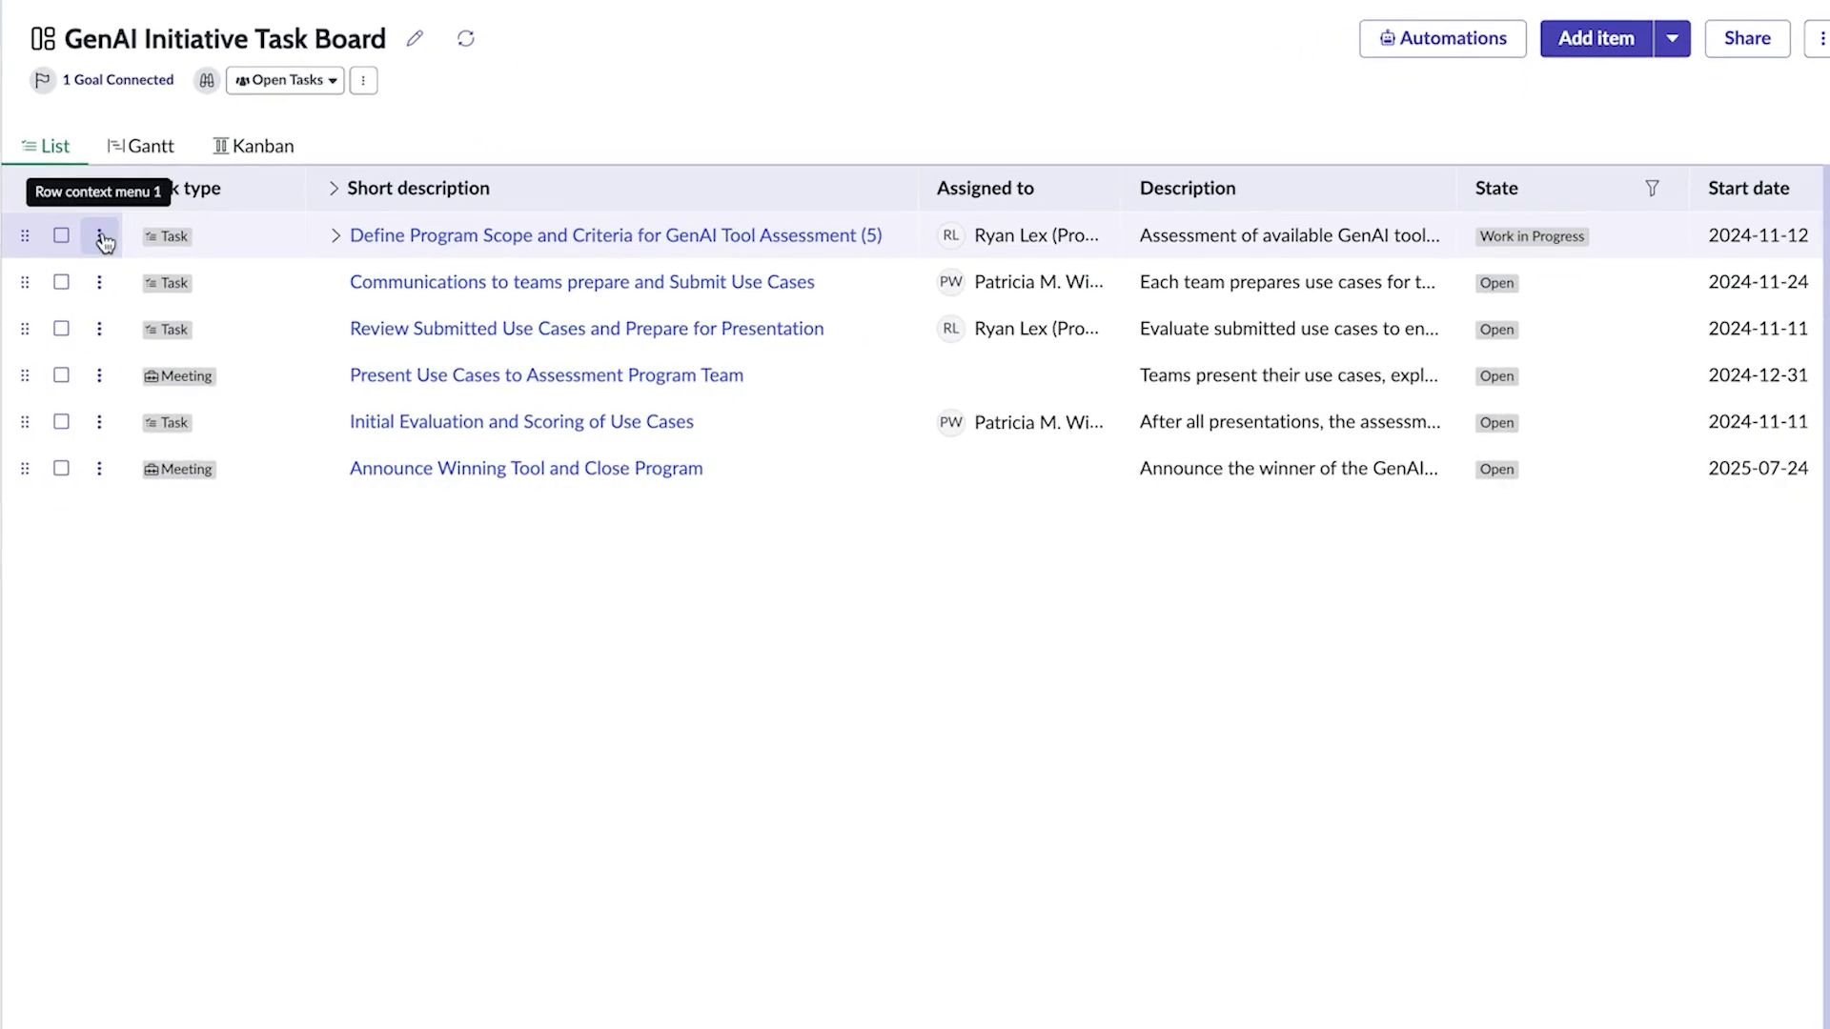
Step: Add an Event child item under row 1: 'Event Program Announcement - AI capabilities assessment kickoff'
click(100, 237)
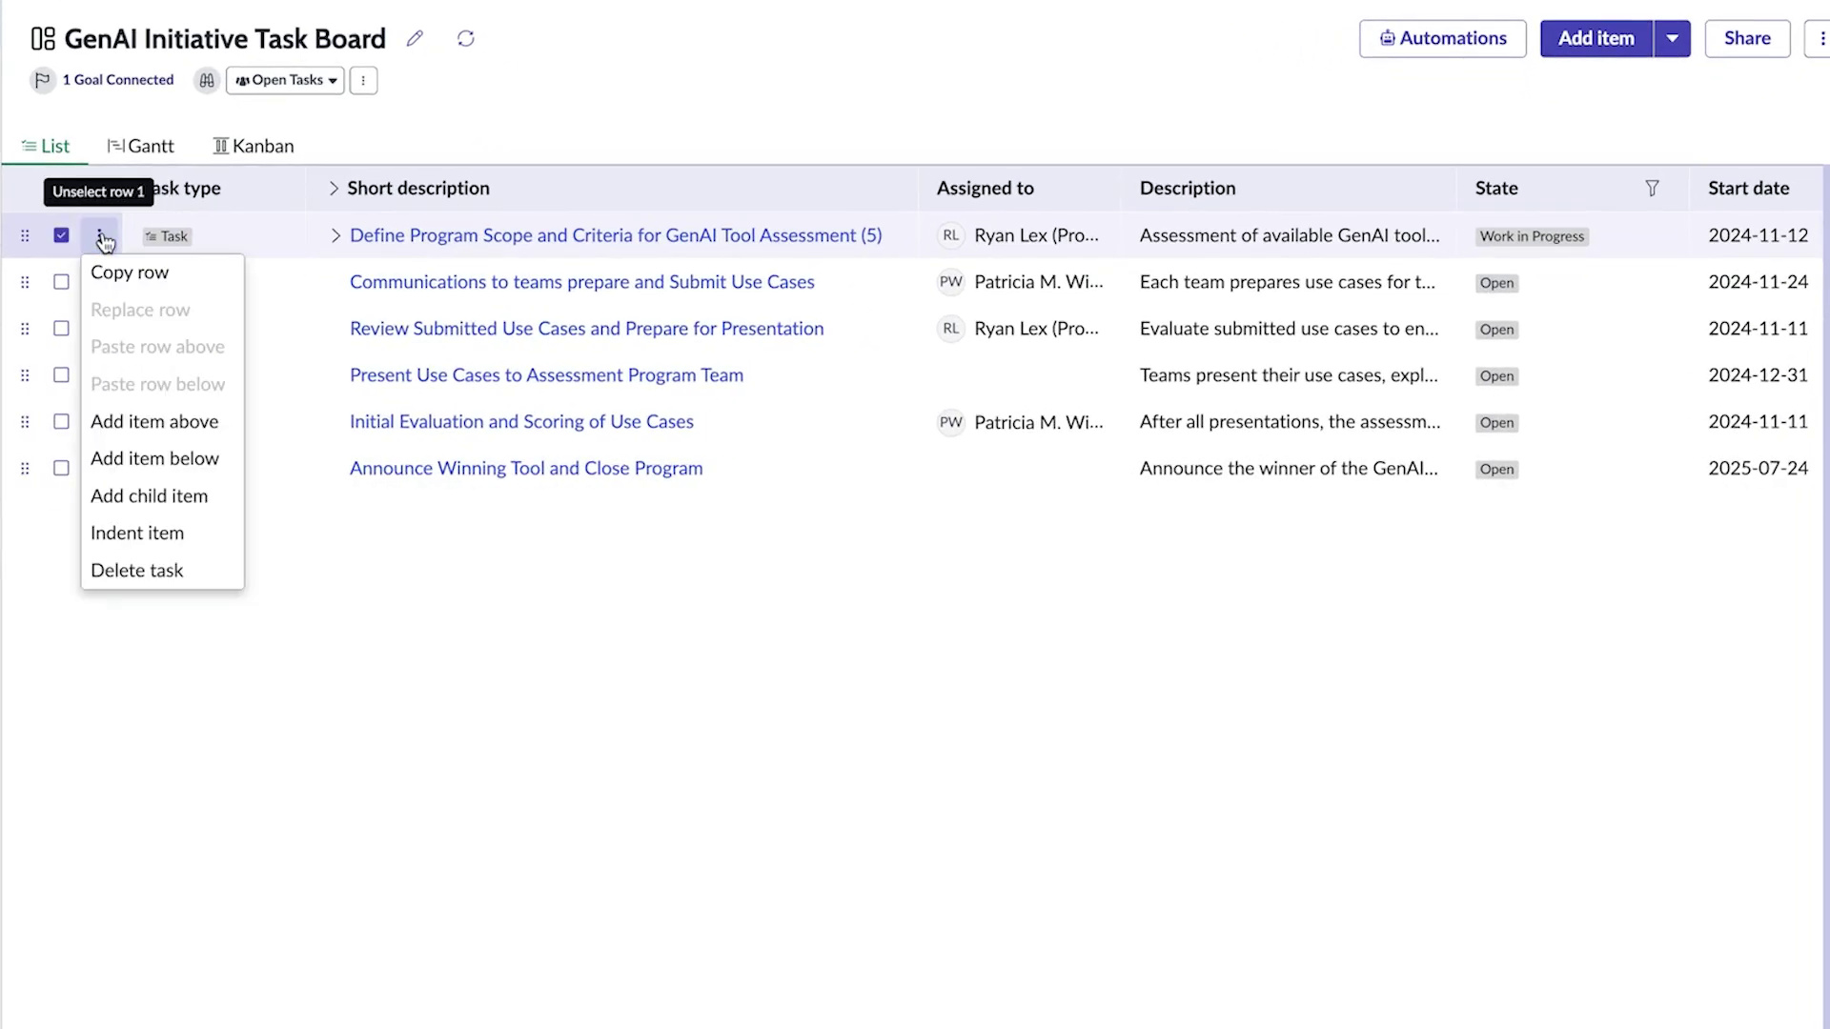
click(143, 492)
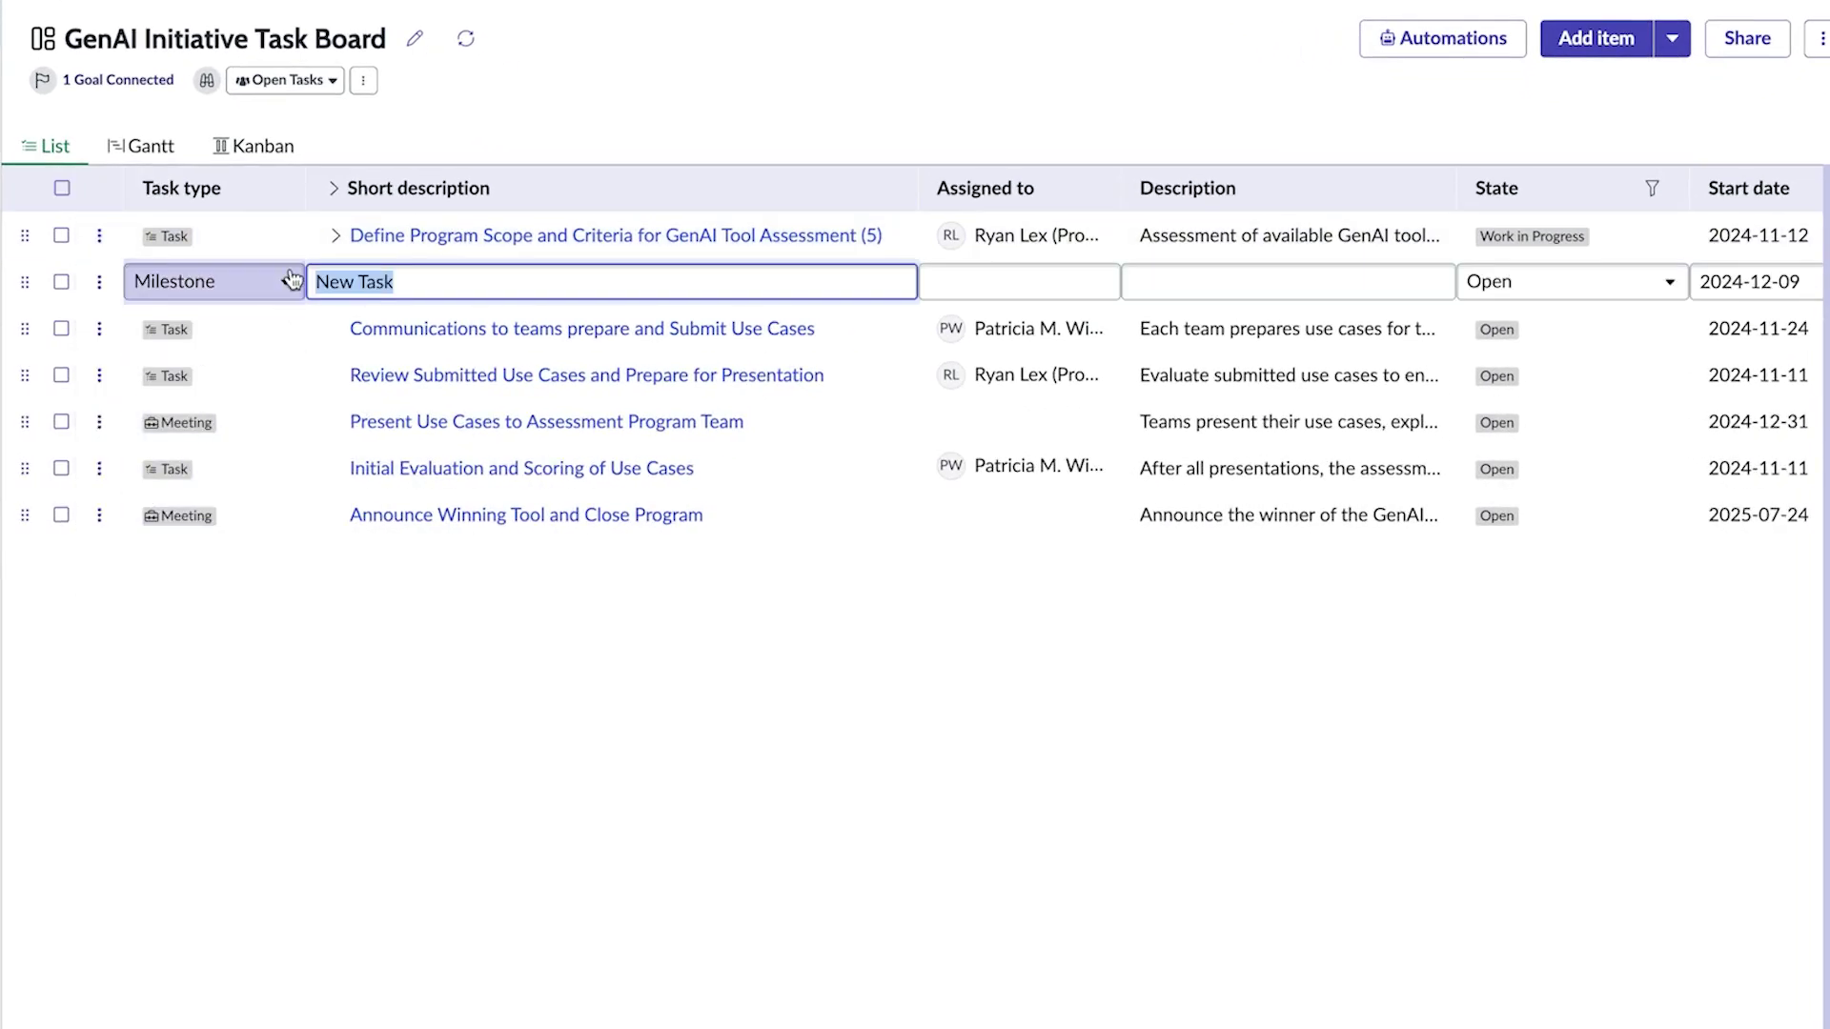
click(285, 282)
click(249, 398)
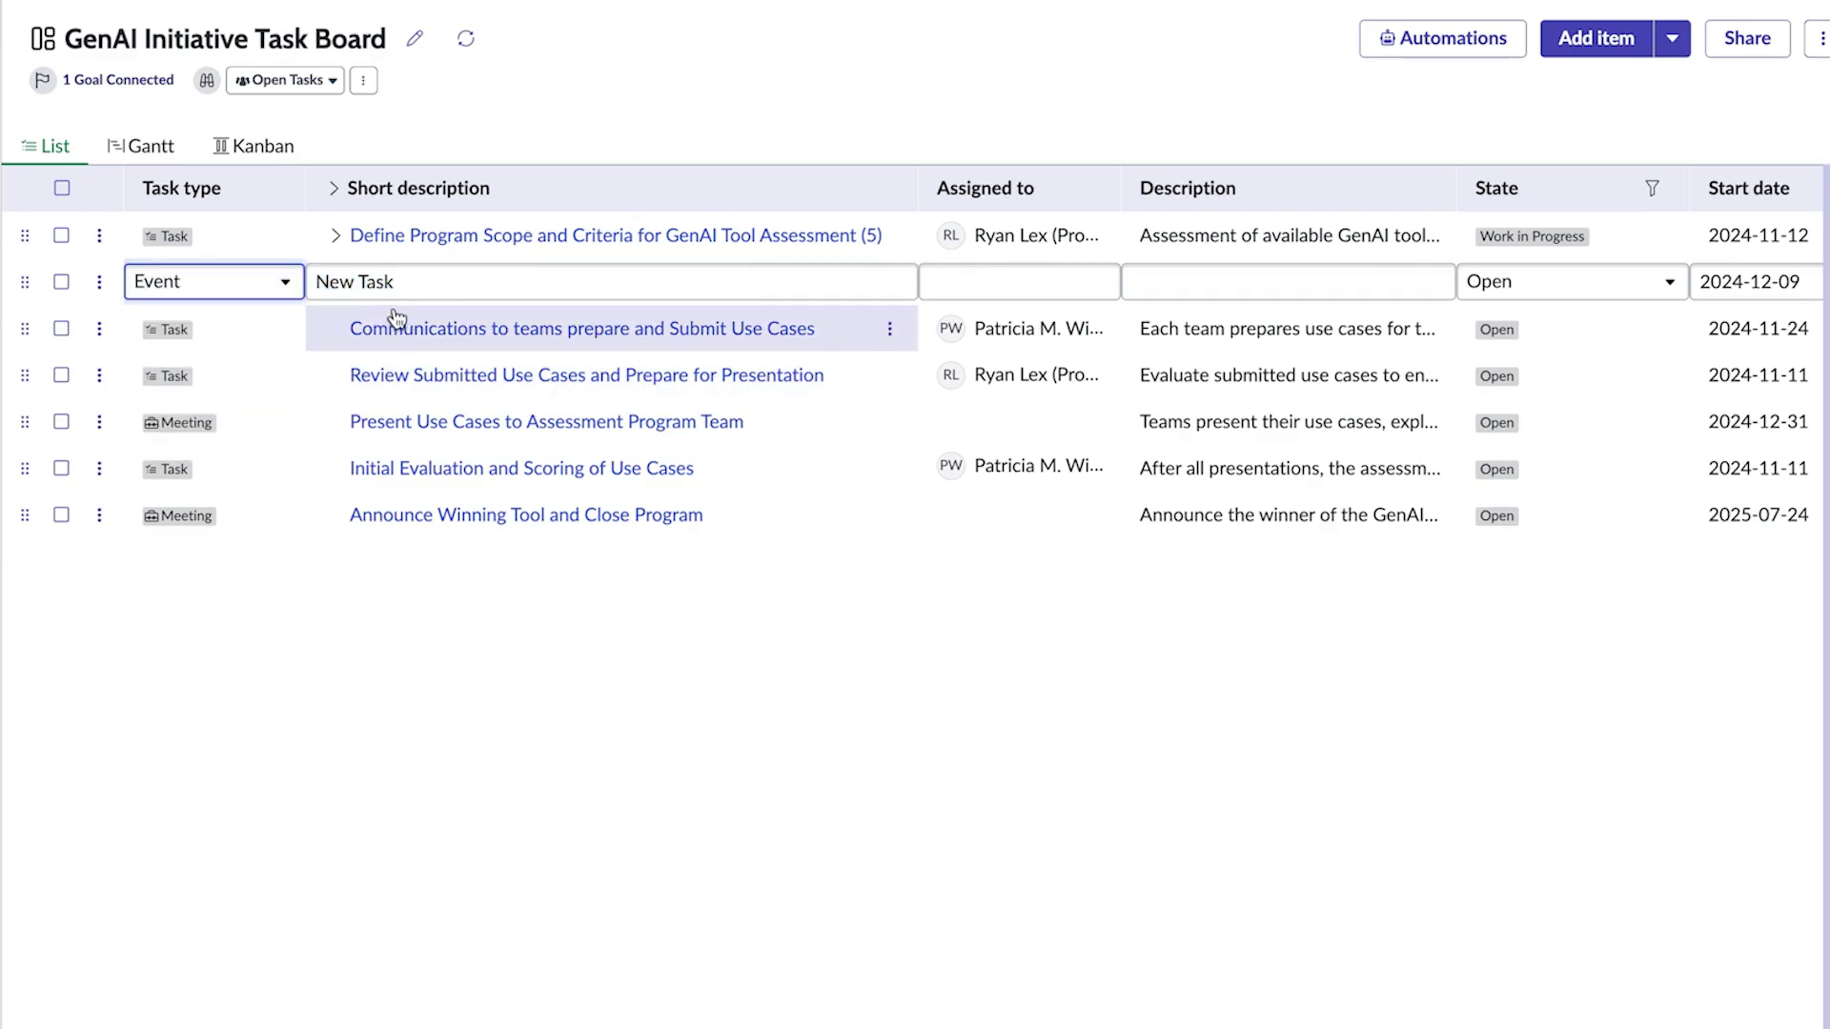
click(390, 282)
text(Event Program Announcement - AI capabilities assessment kickoff)
Step: Assign the new Event item to a teammate
key(Tab)
text(Patr)
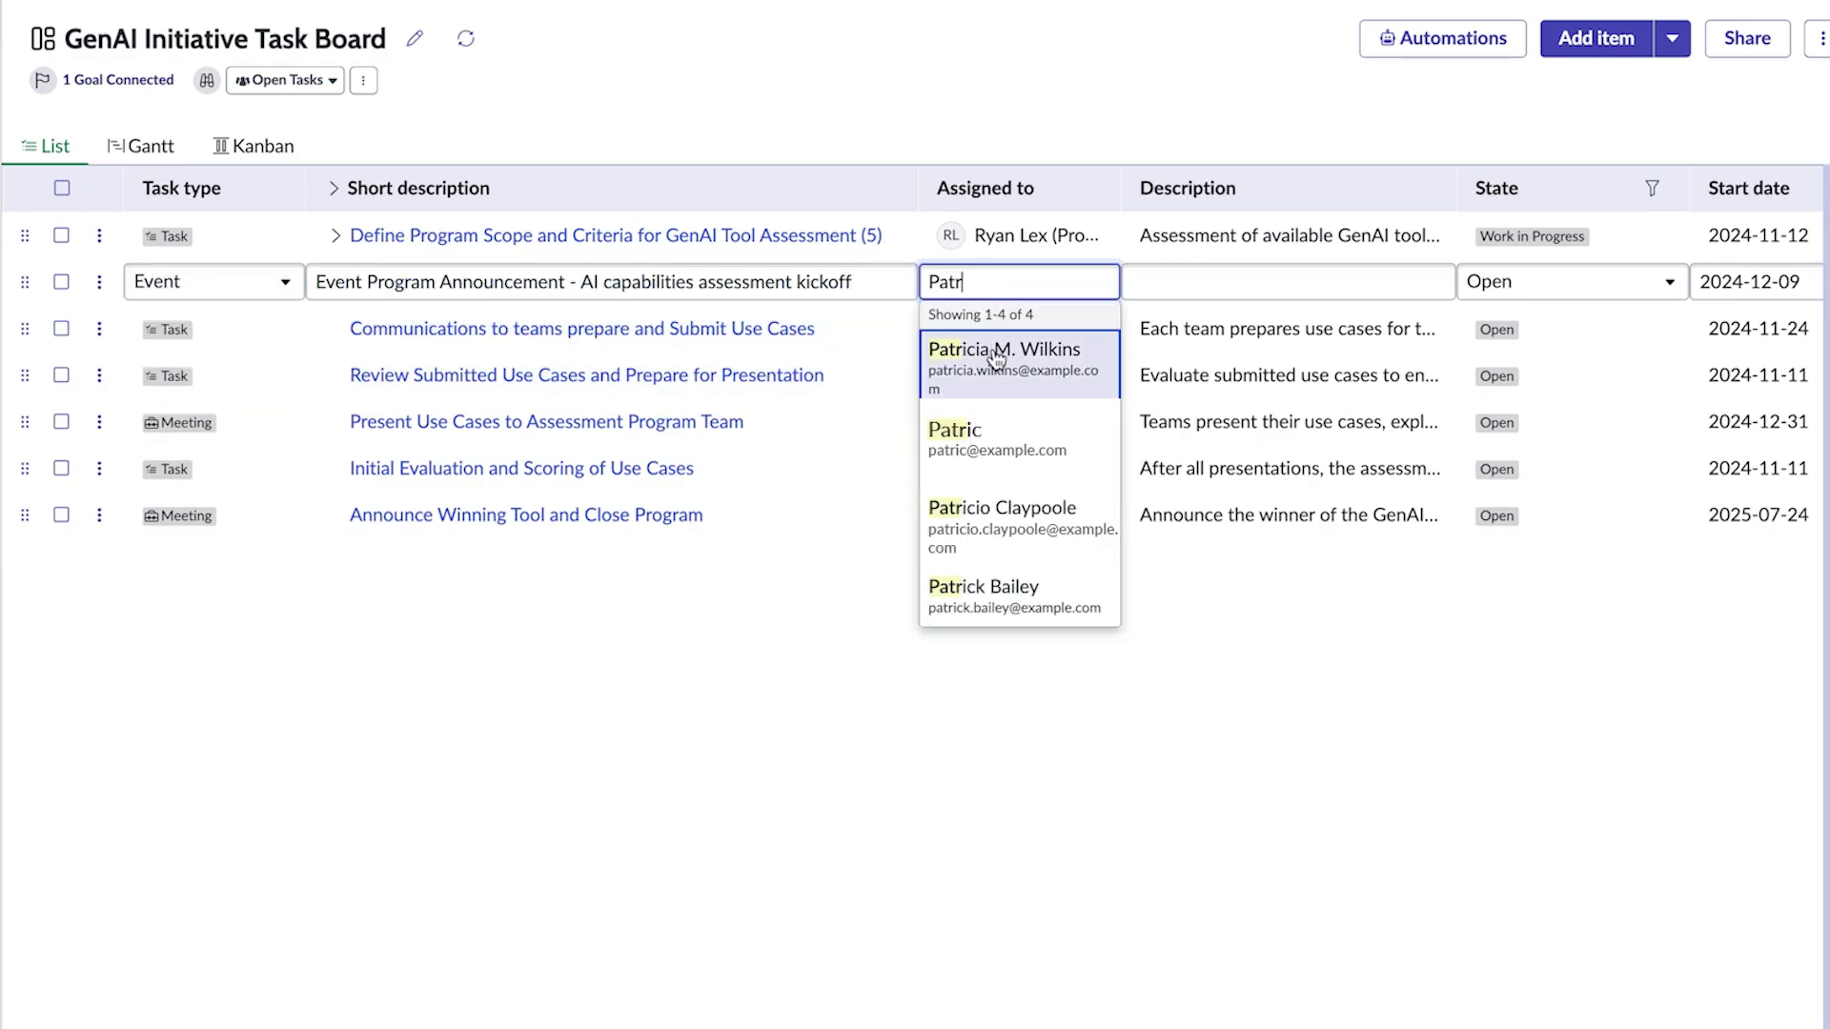
key(Return)
scroll(1414, 284, right, 5)
Step: Date the Event item from 2025-01-06 to 2025-01-13
click(1416, 282)
click(1262, 464)
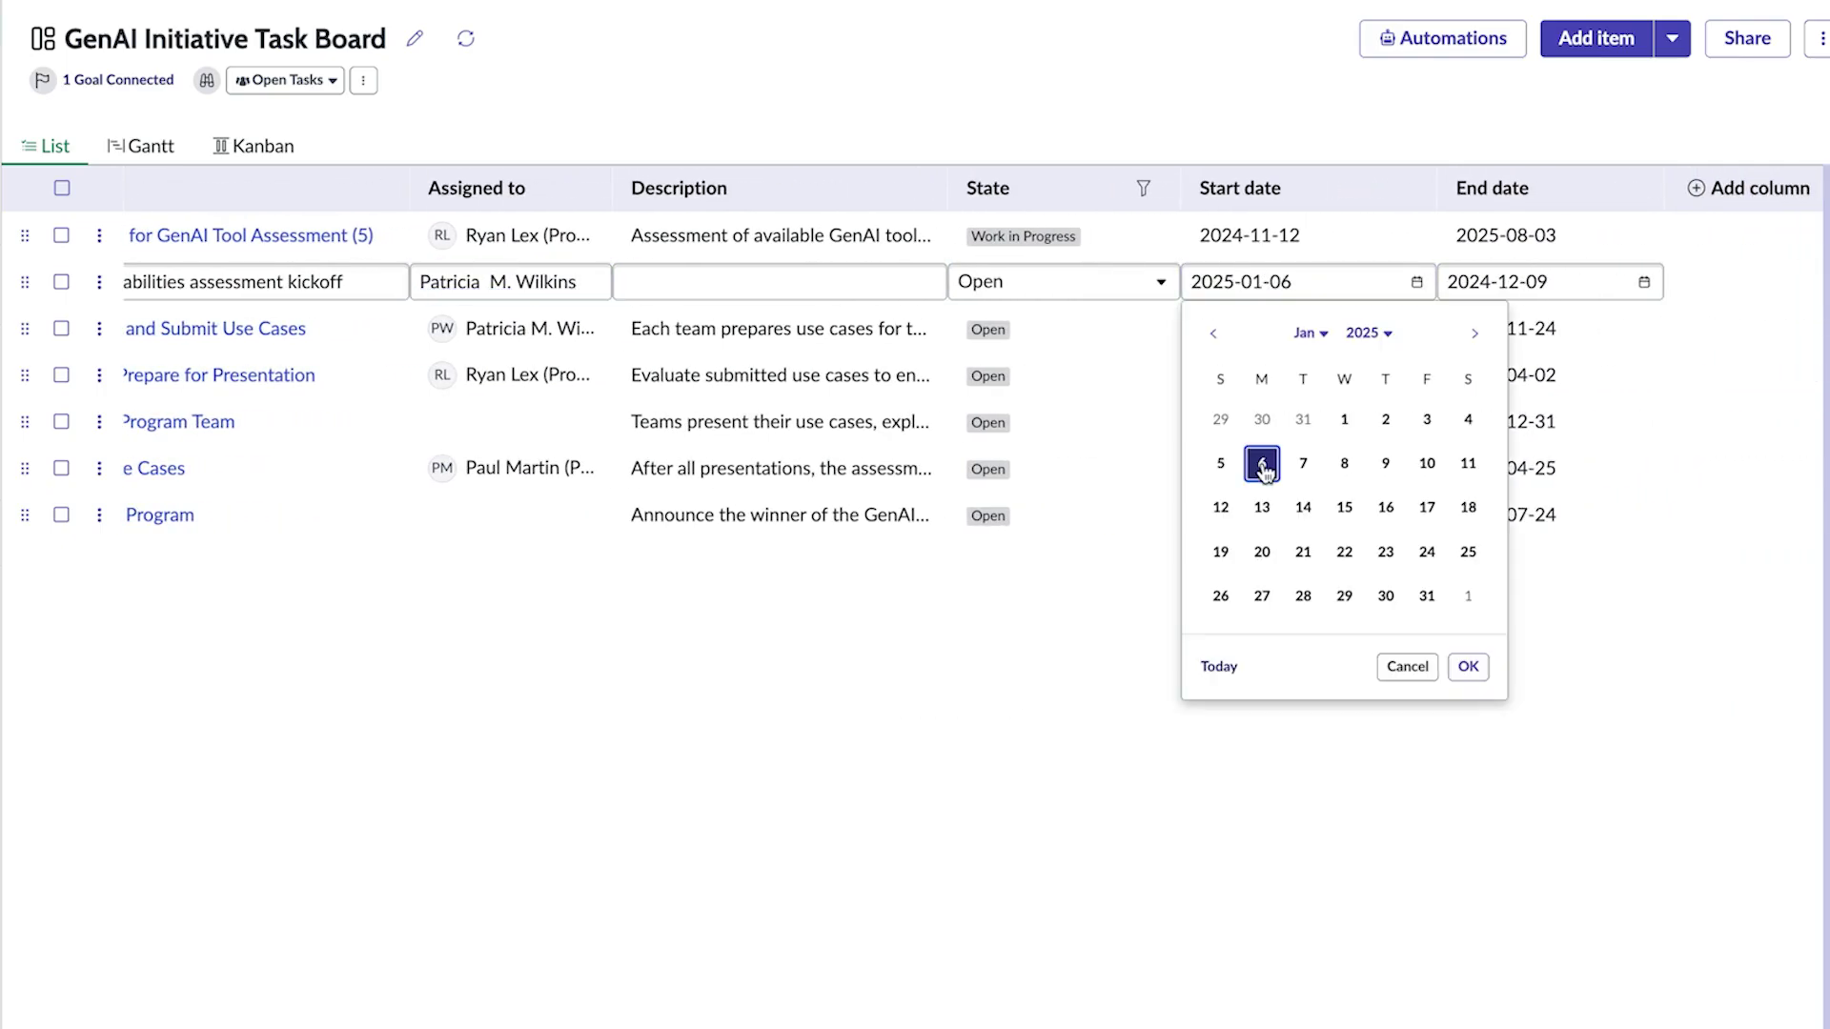
click(1469, 667)
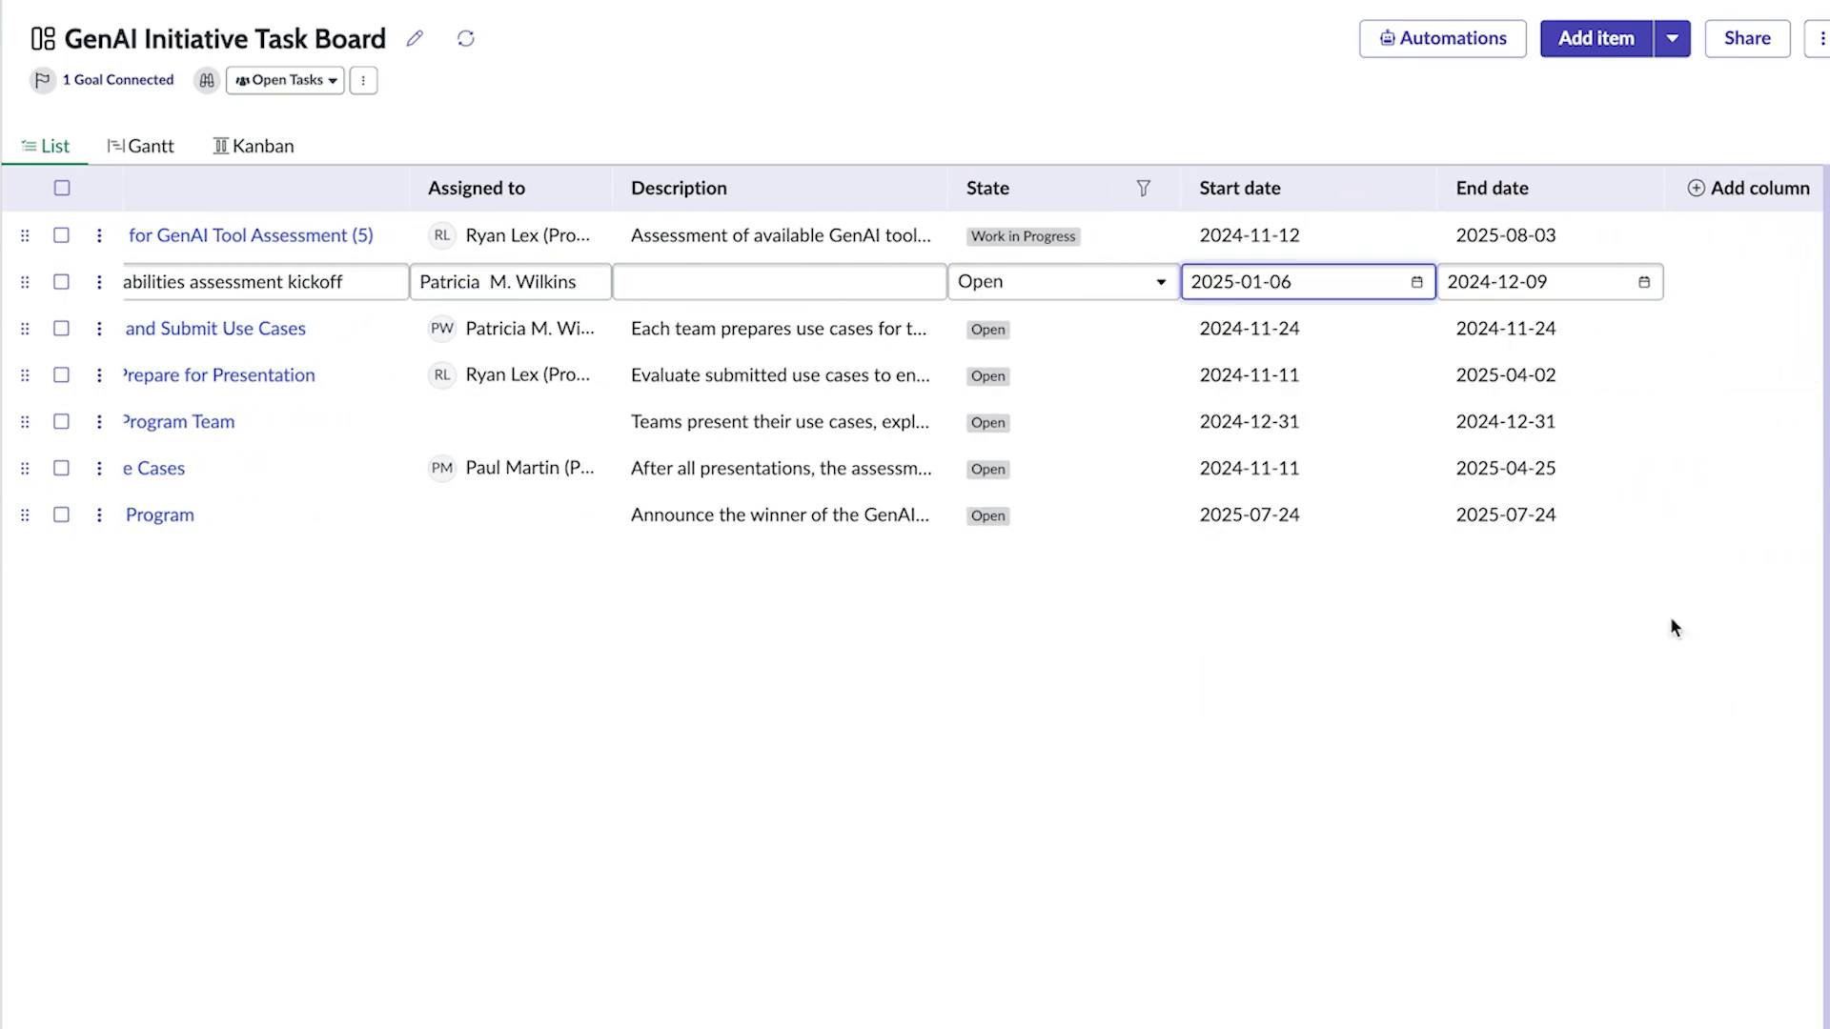
click(1643, 282)
click(1732, 336)
click(1518, 507)
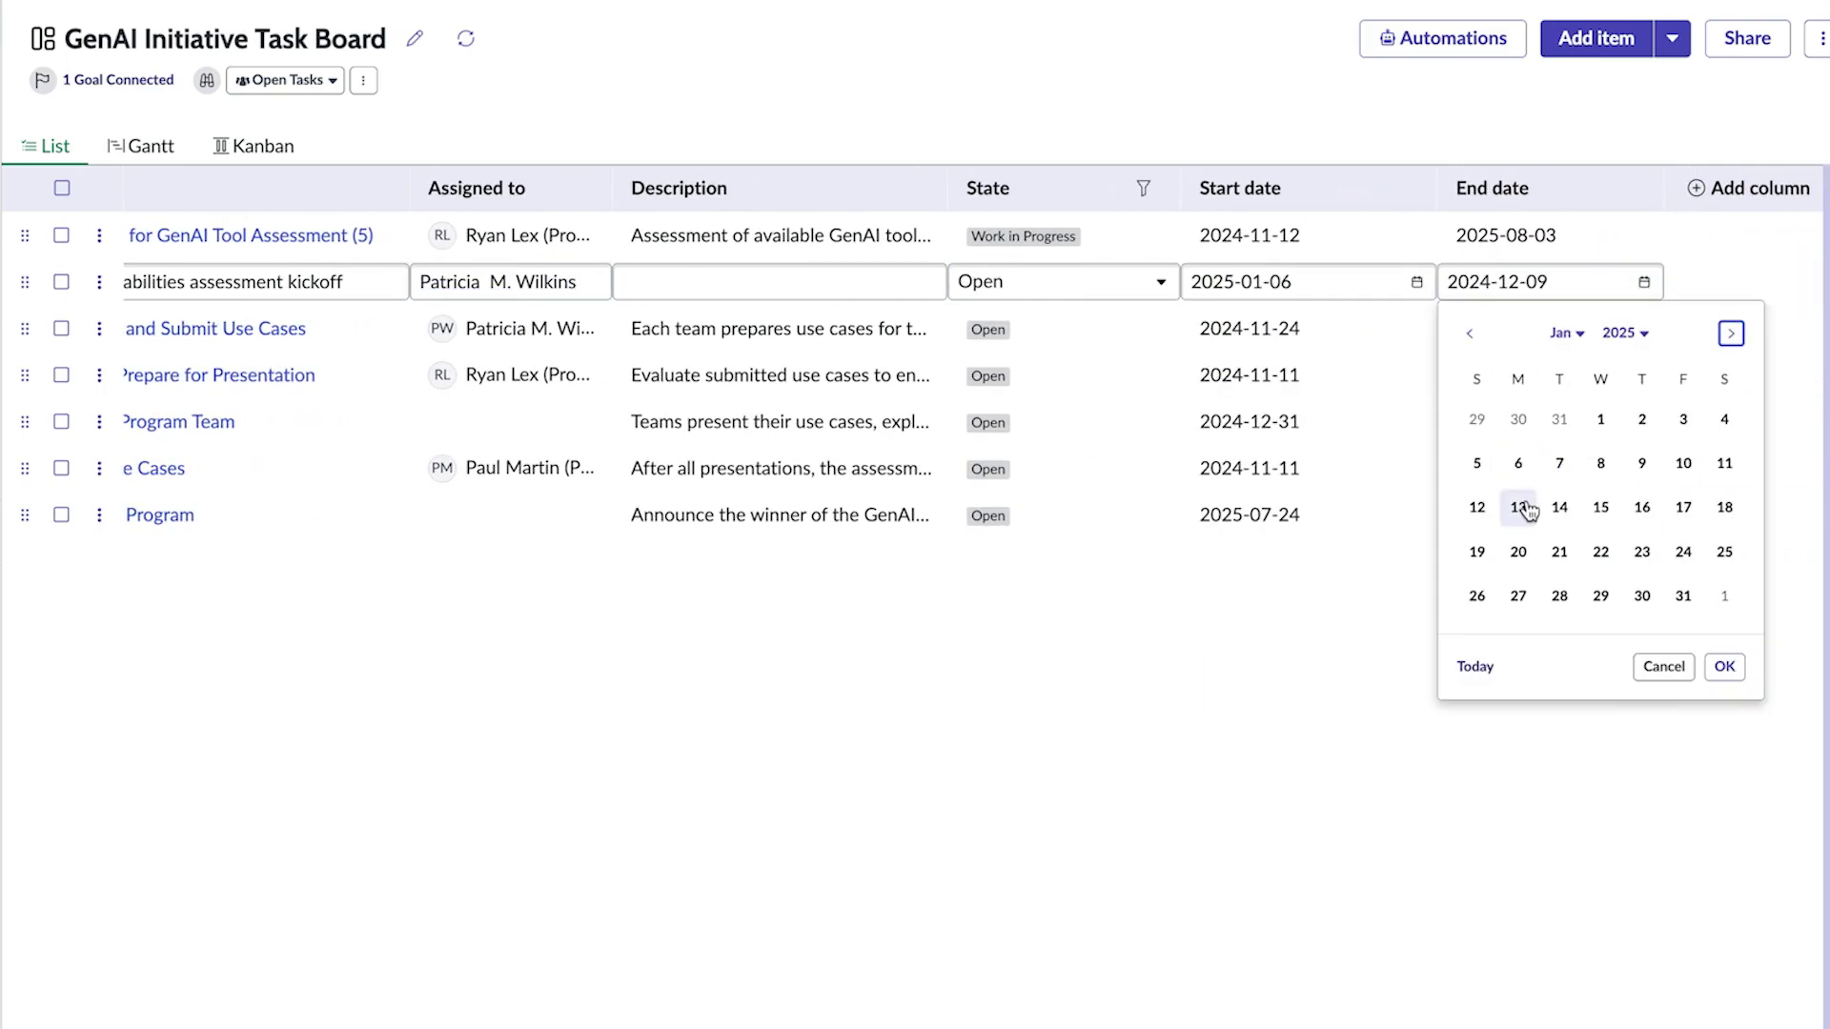
click(1726, 667)
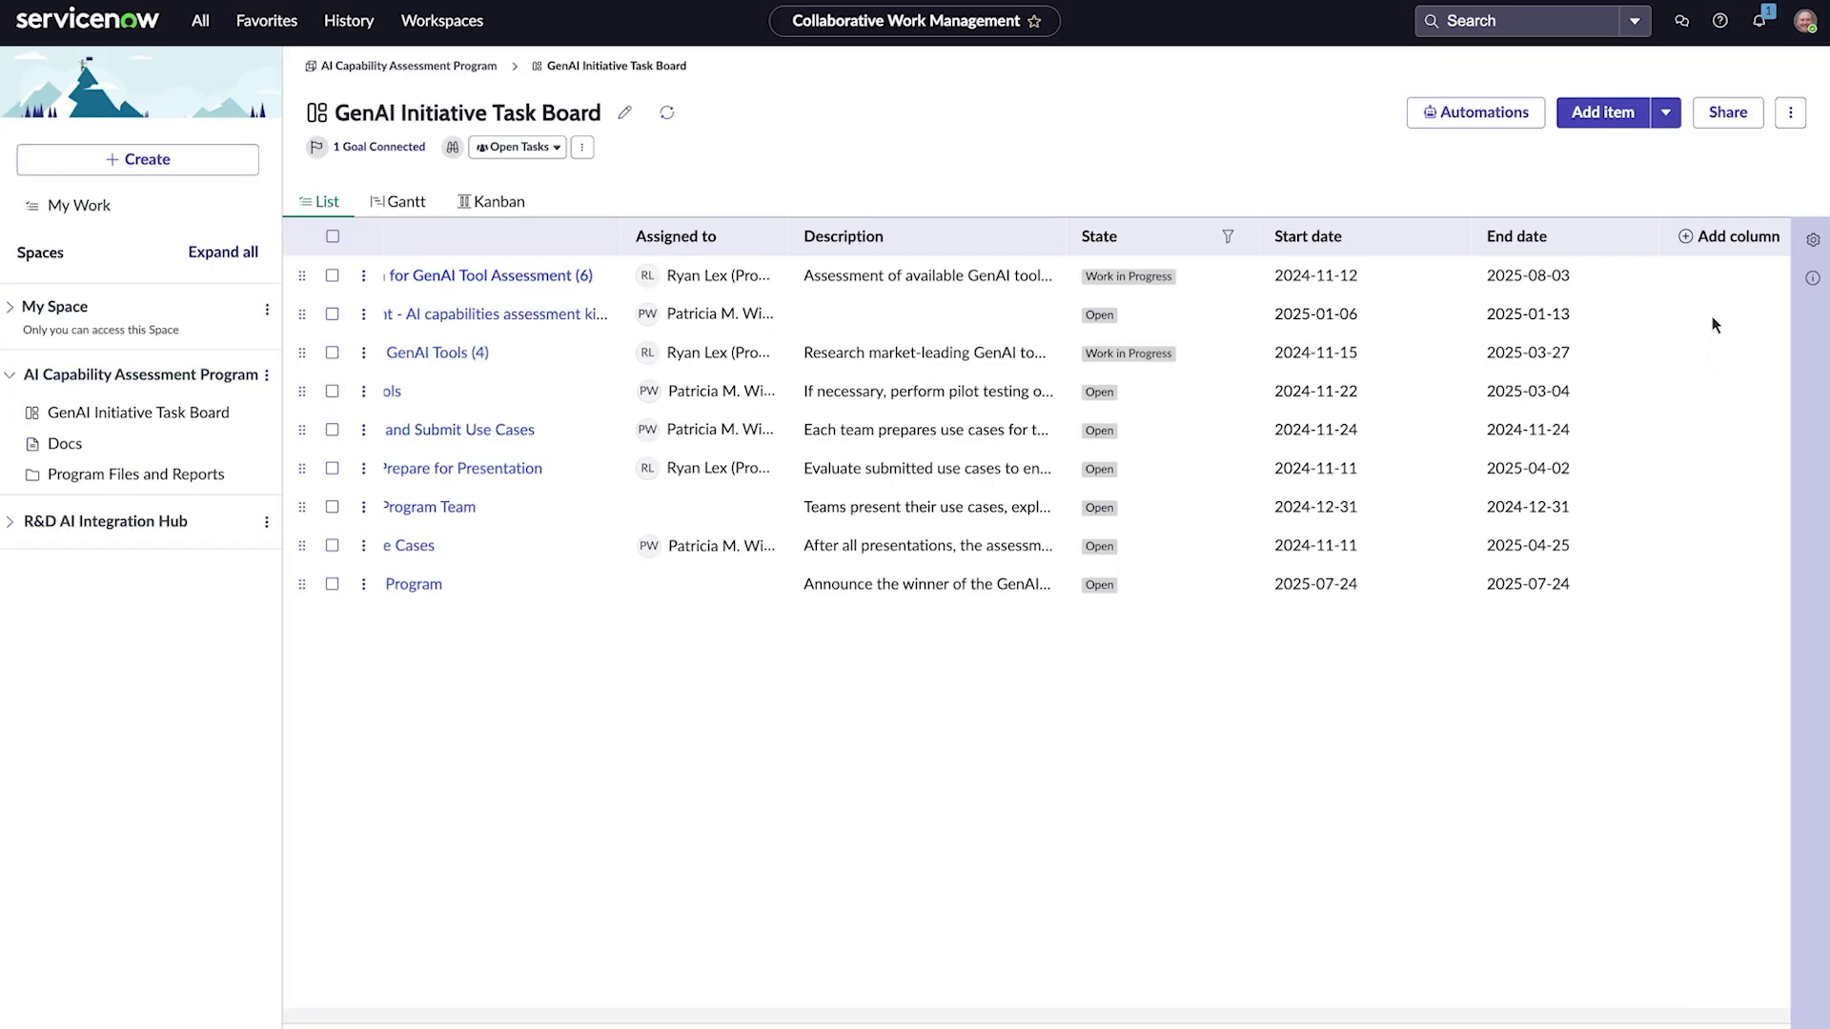
click(1727, 238)
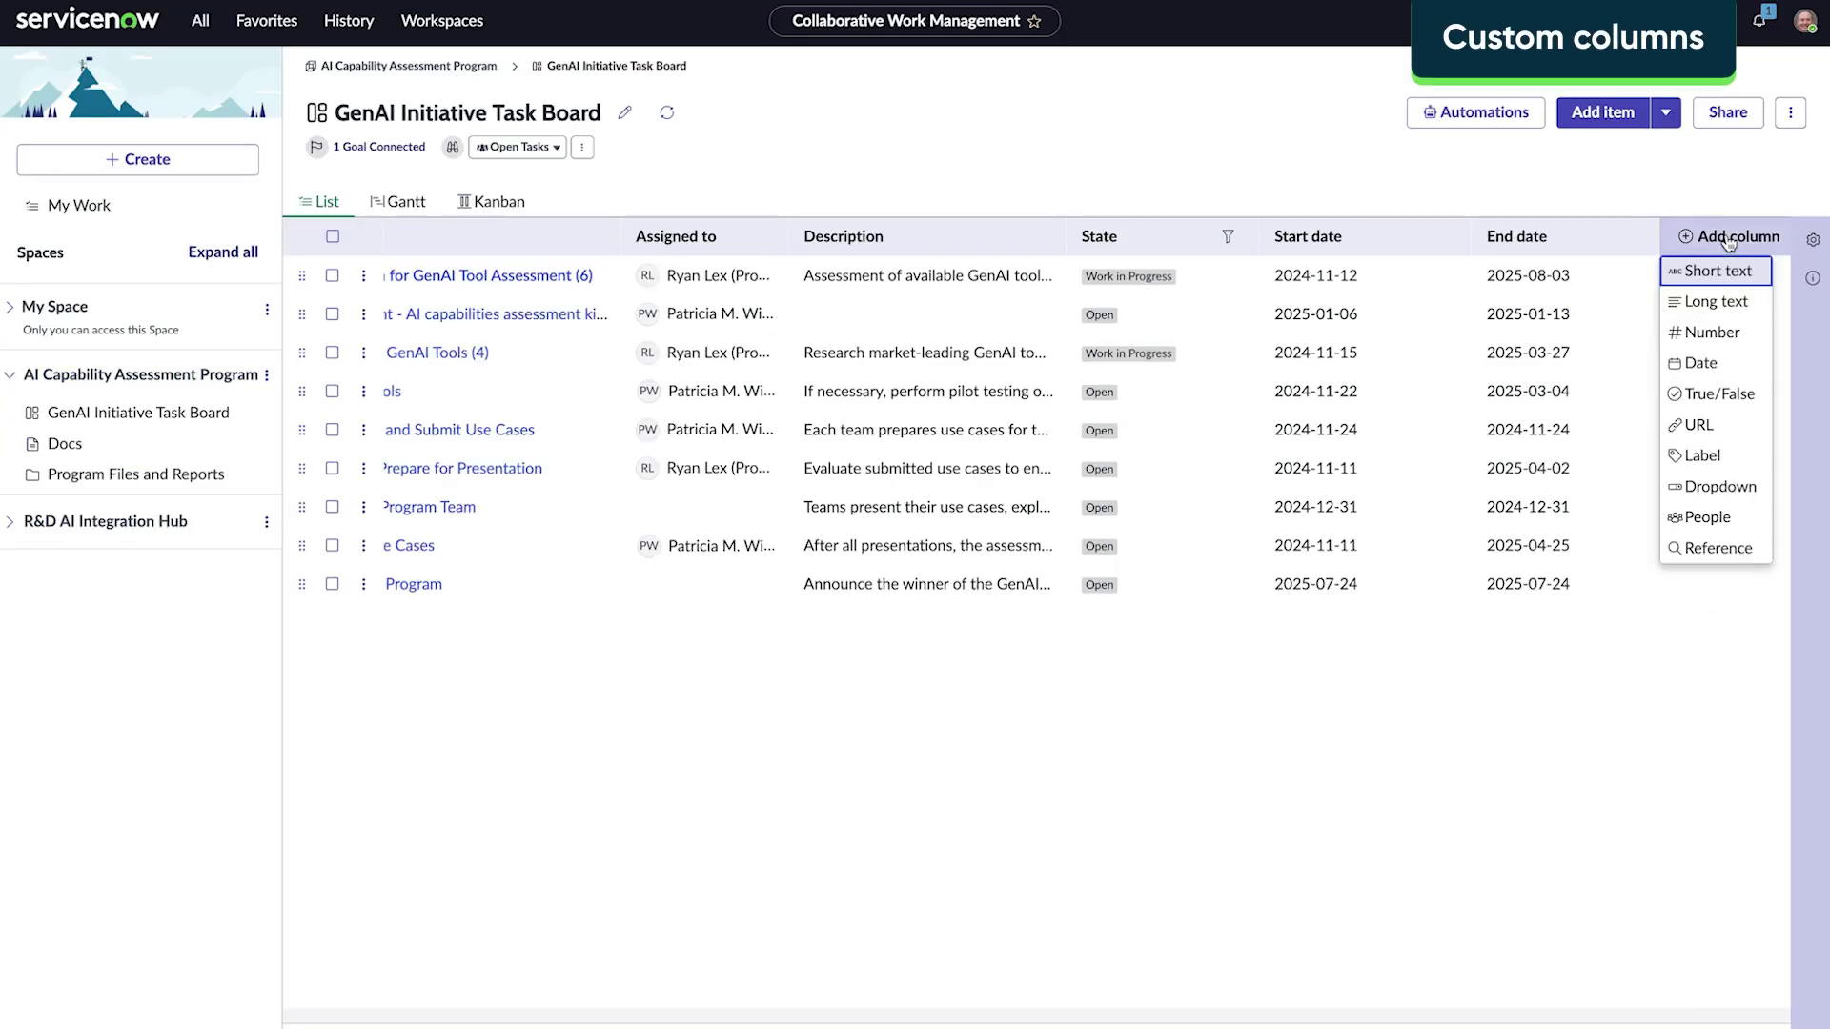
Step: Add a date column named Launch Date to the board
click(1700, 363)
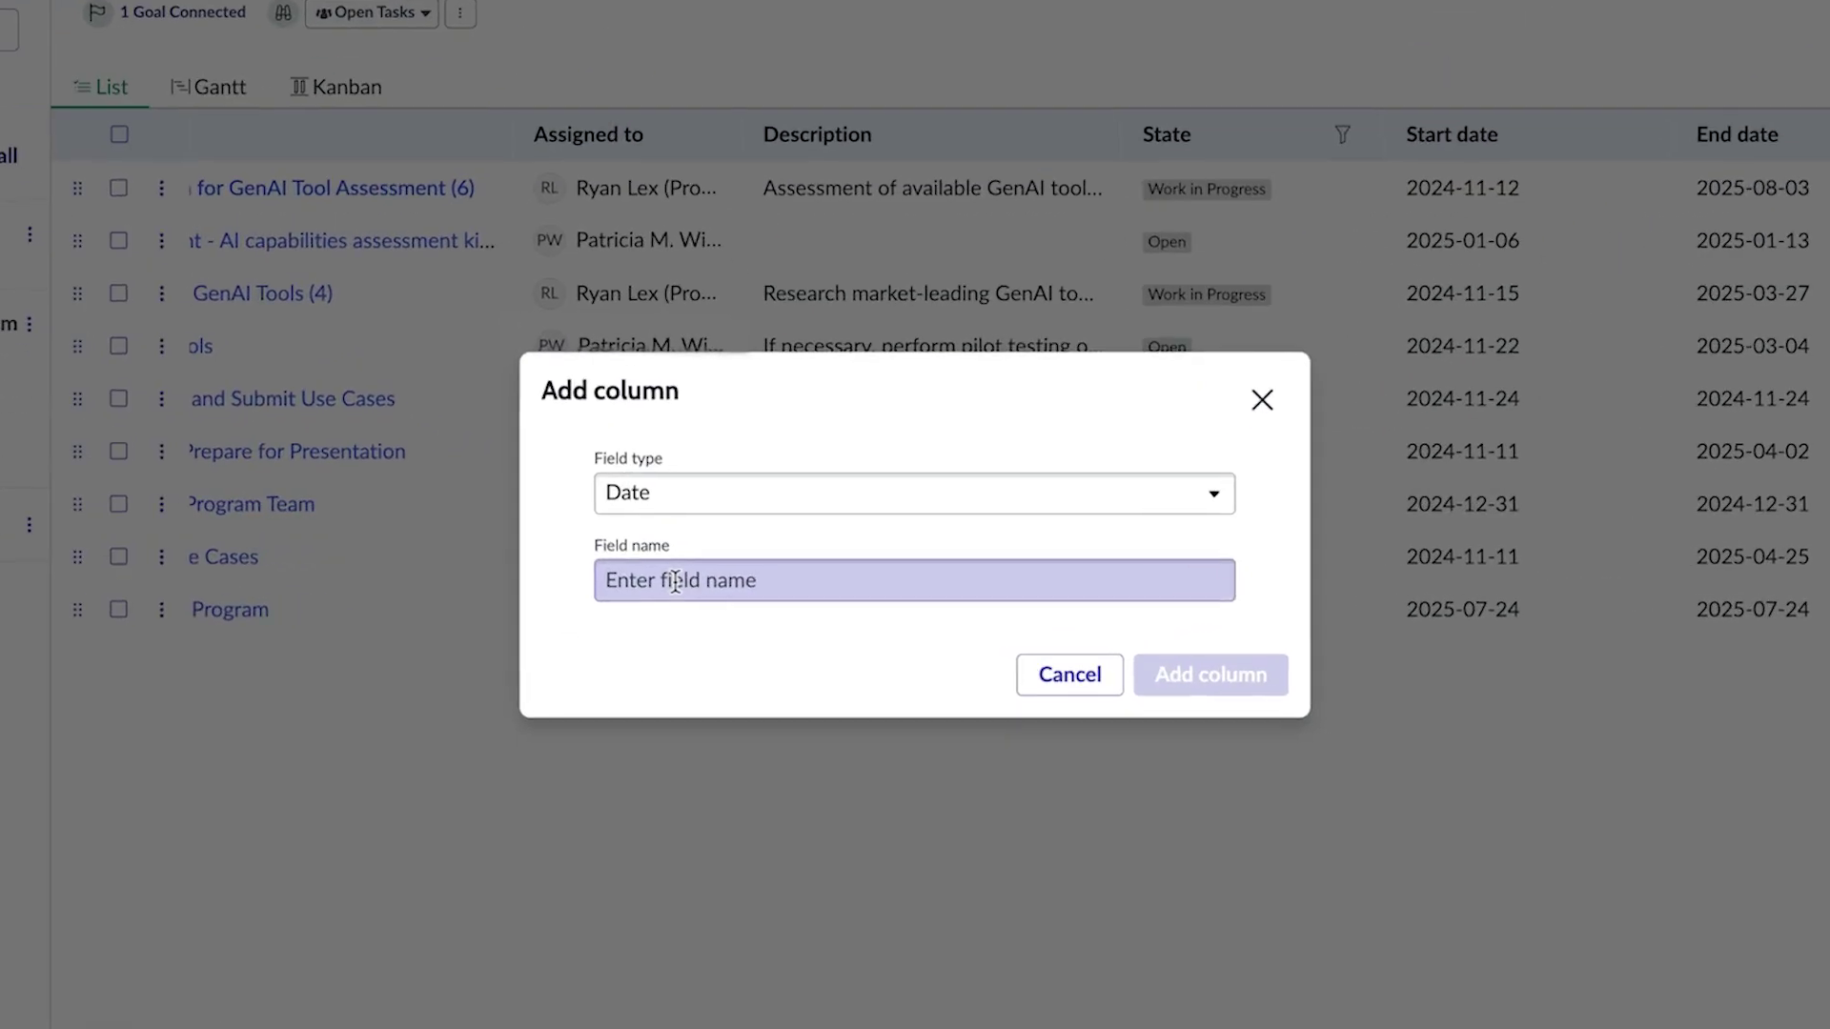
click(674, 581)
text(Launch Date)
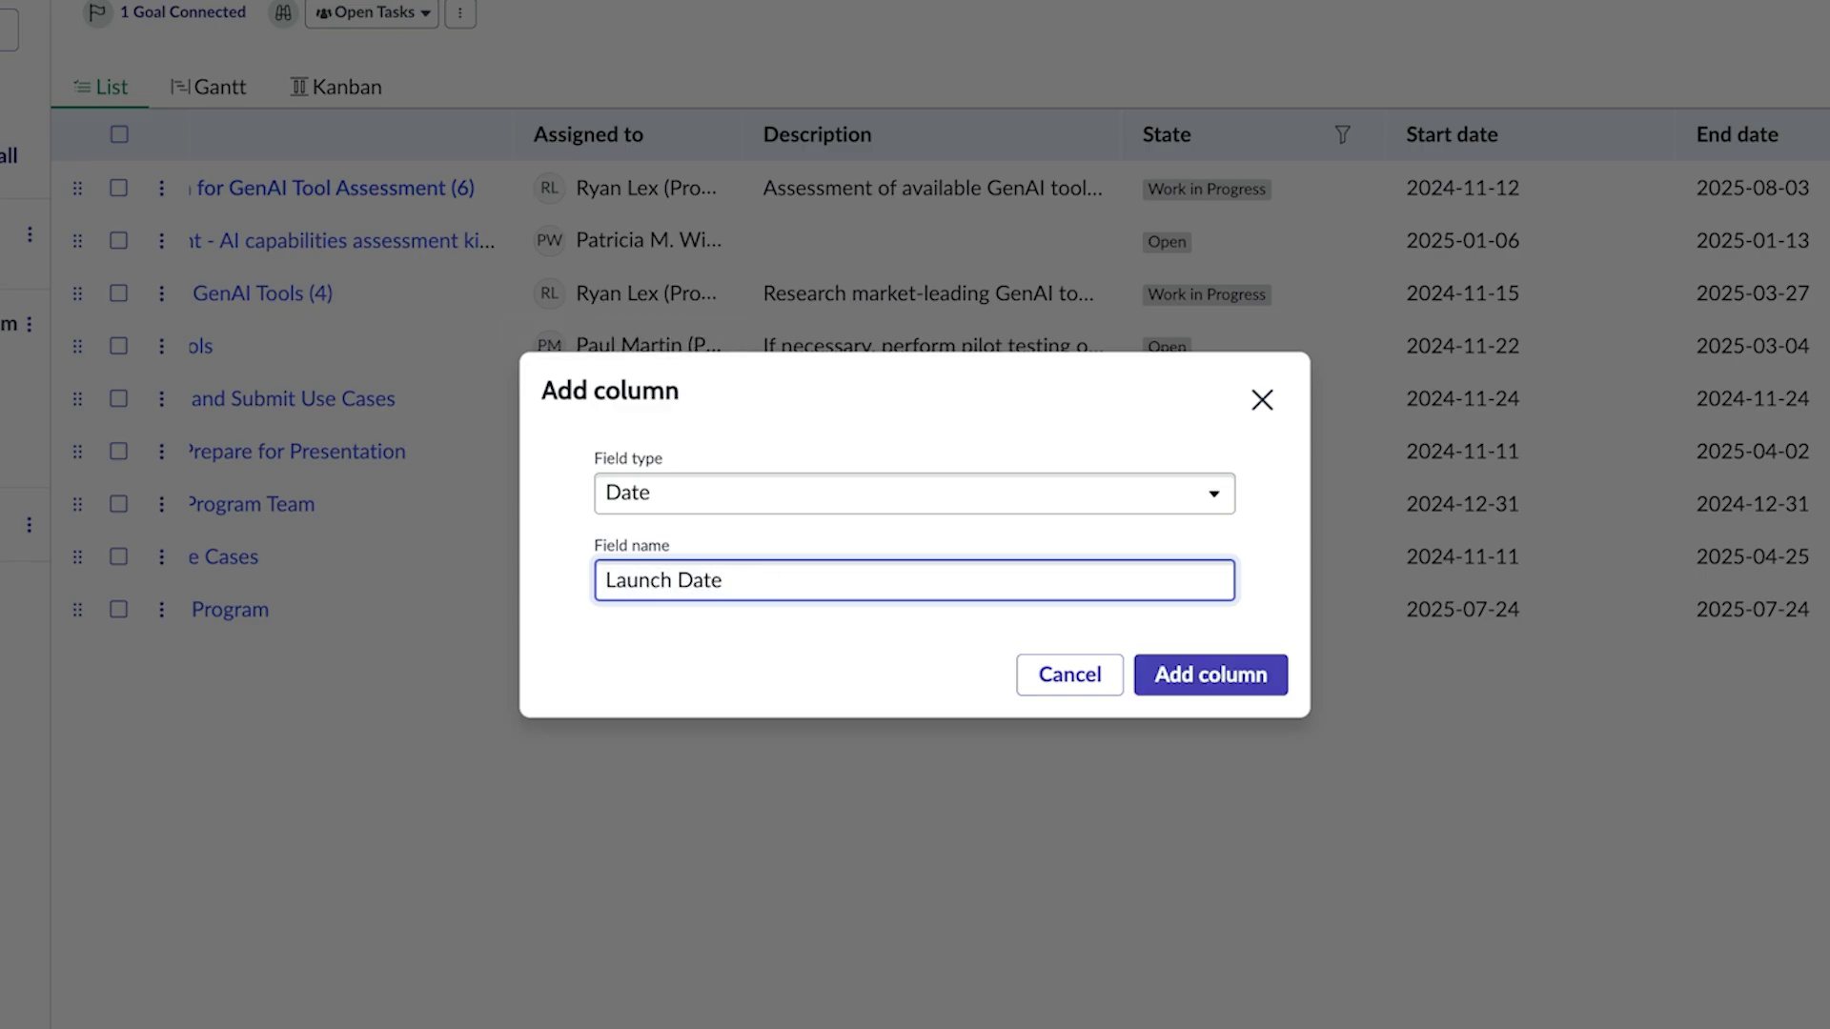
click(1227, 680)
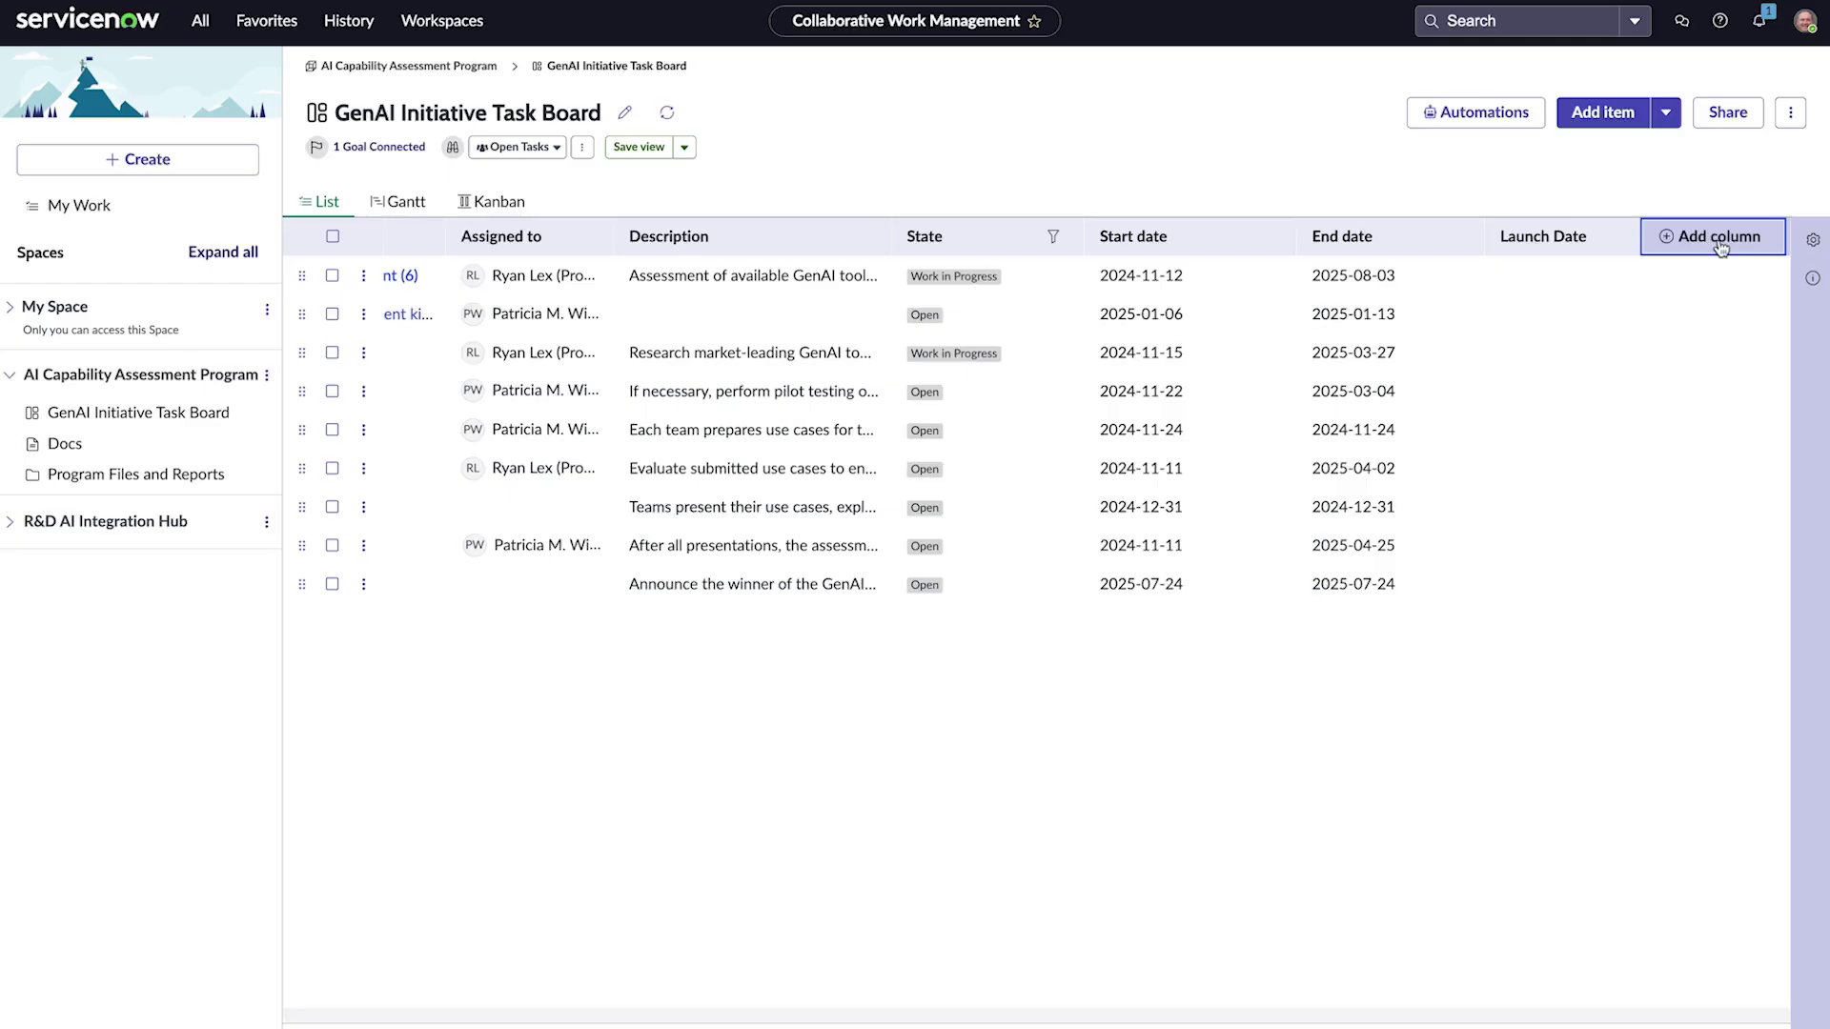
Step: Add a People column named Approvers that allows selecting multiple people
click(1720, 246)
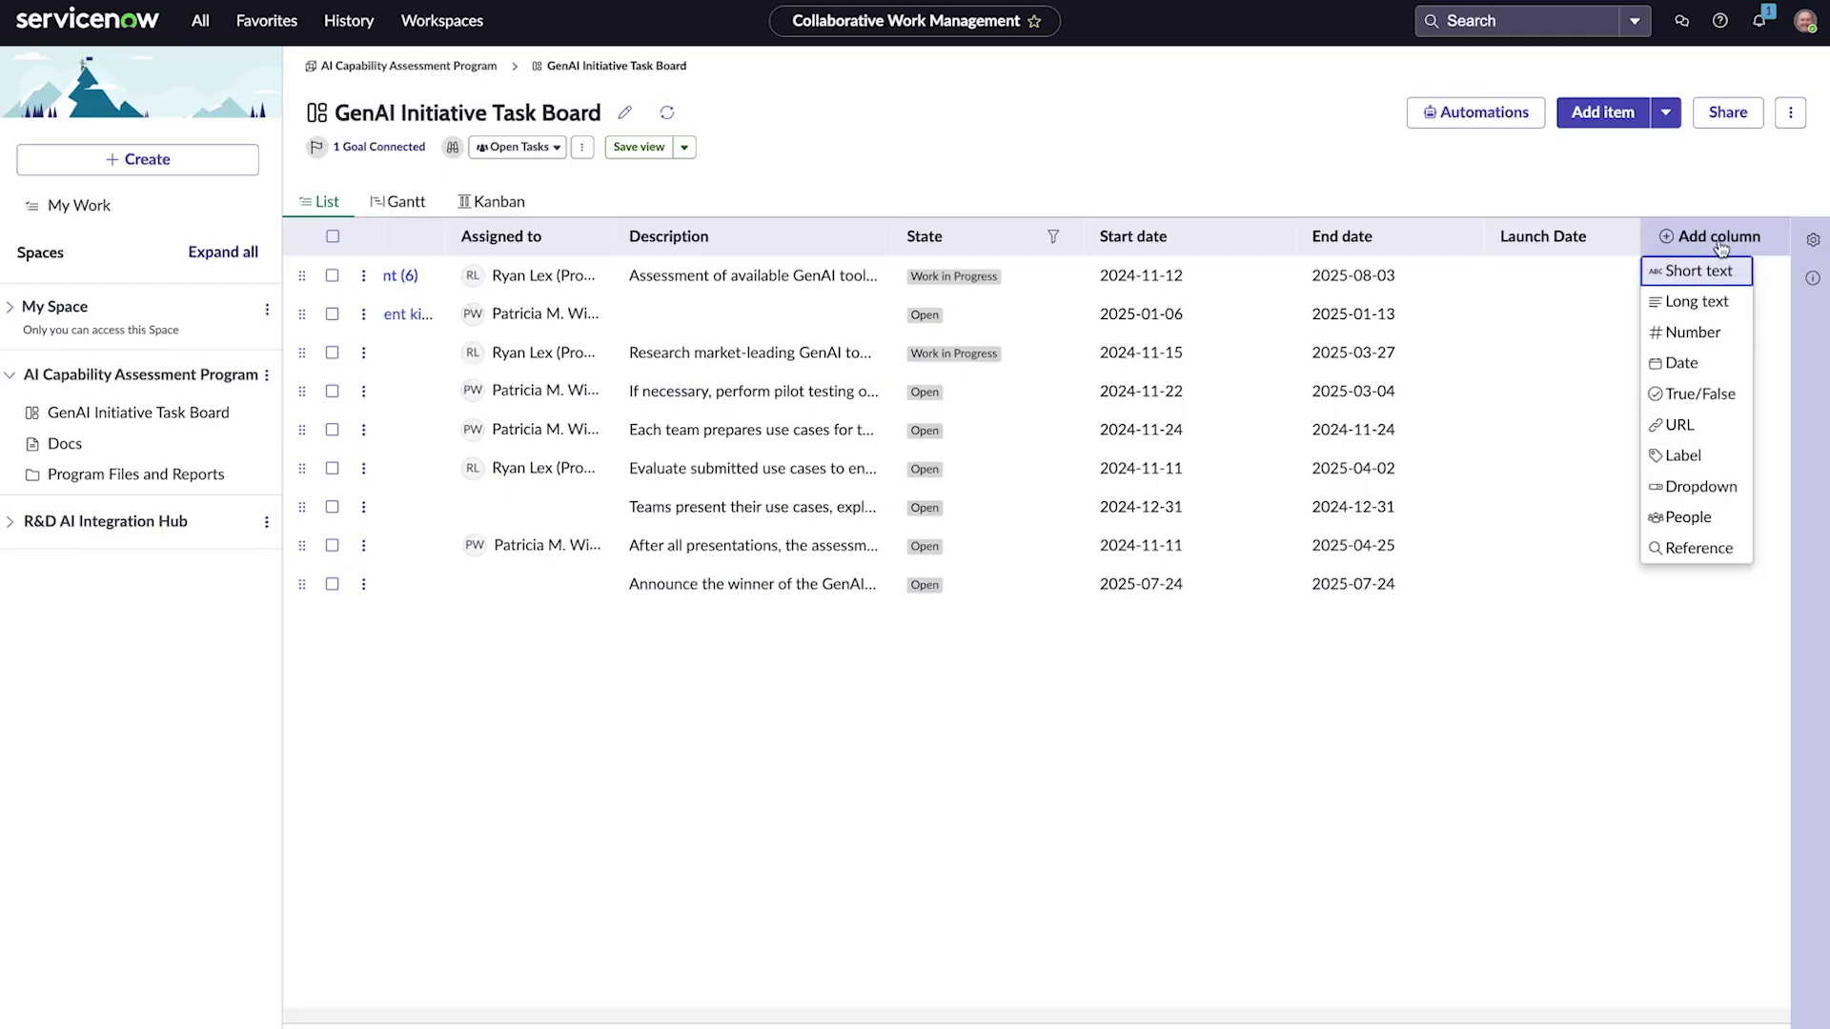
click(1709, 516)
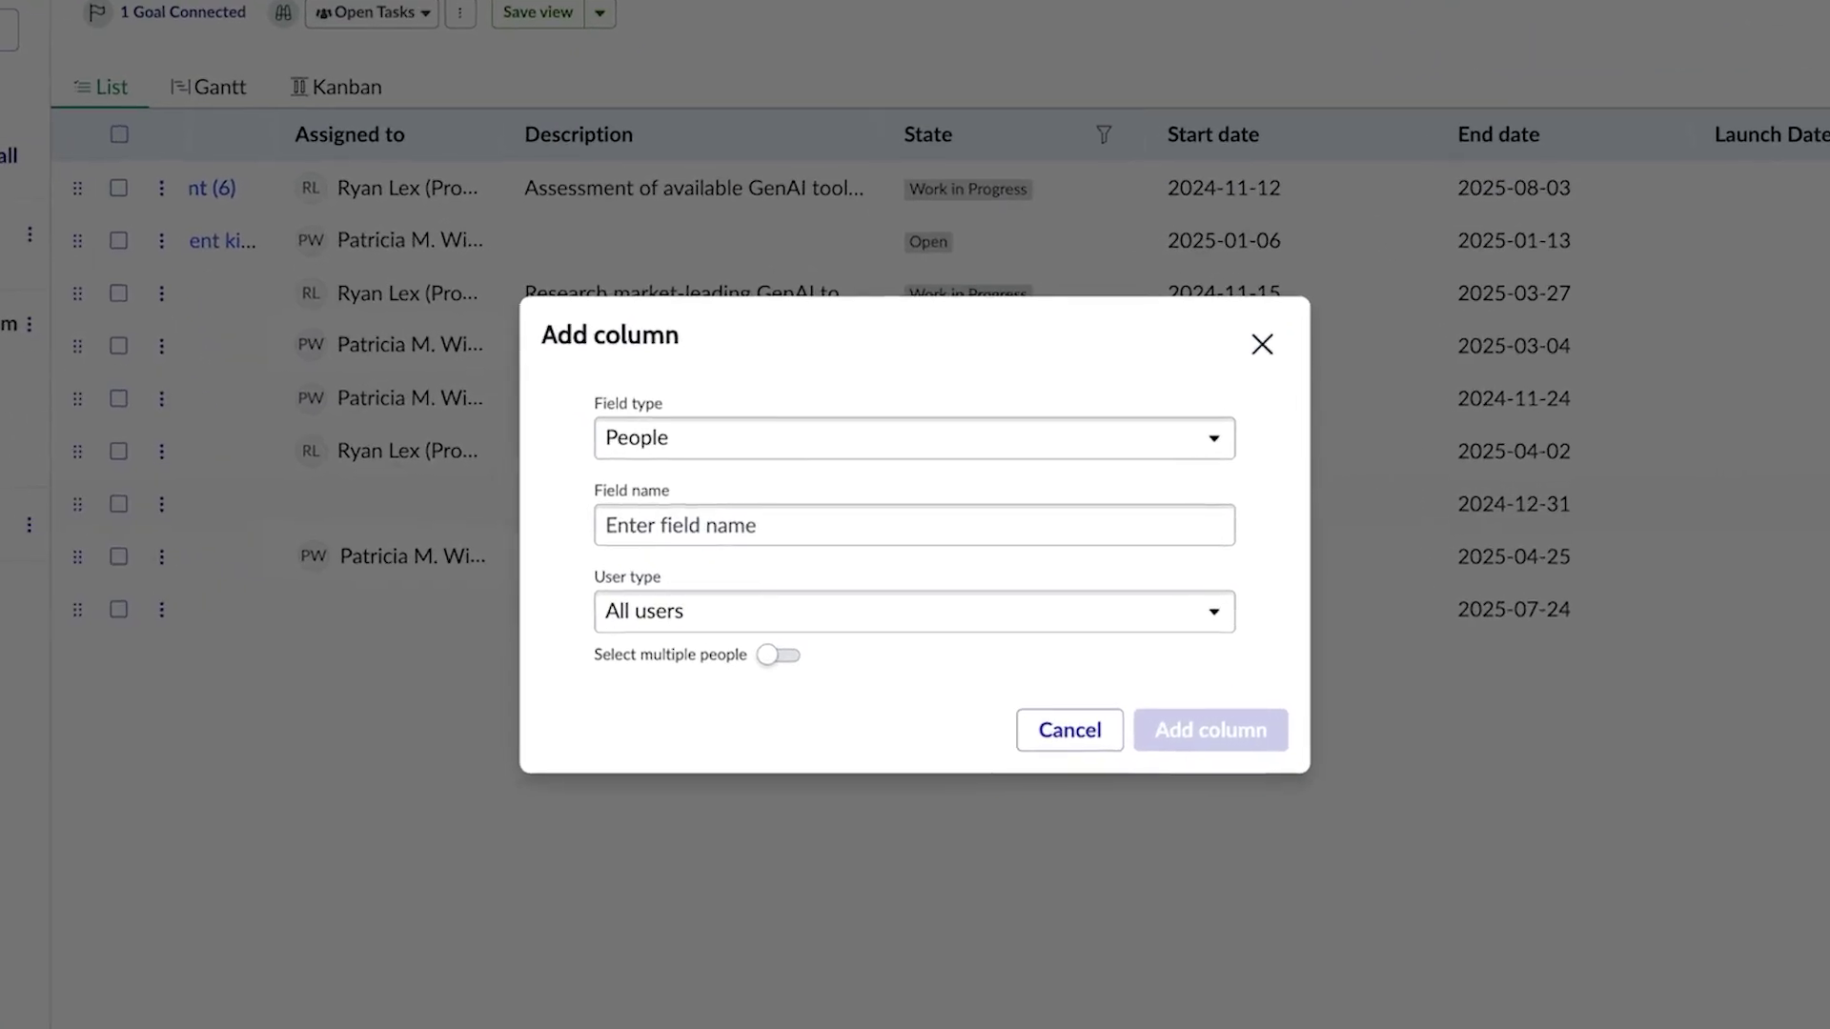
click(614, 525)
text(Approvers)
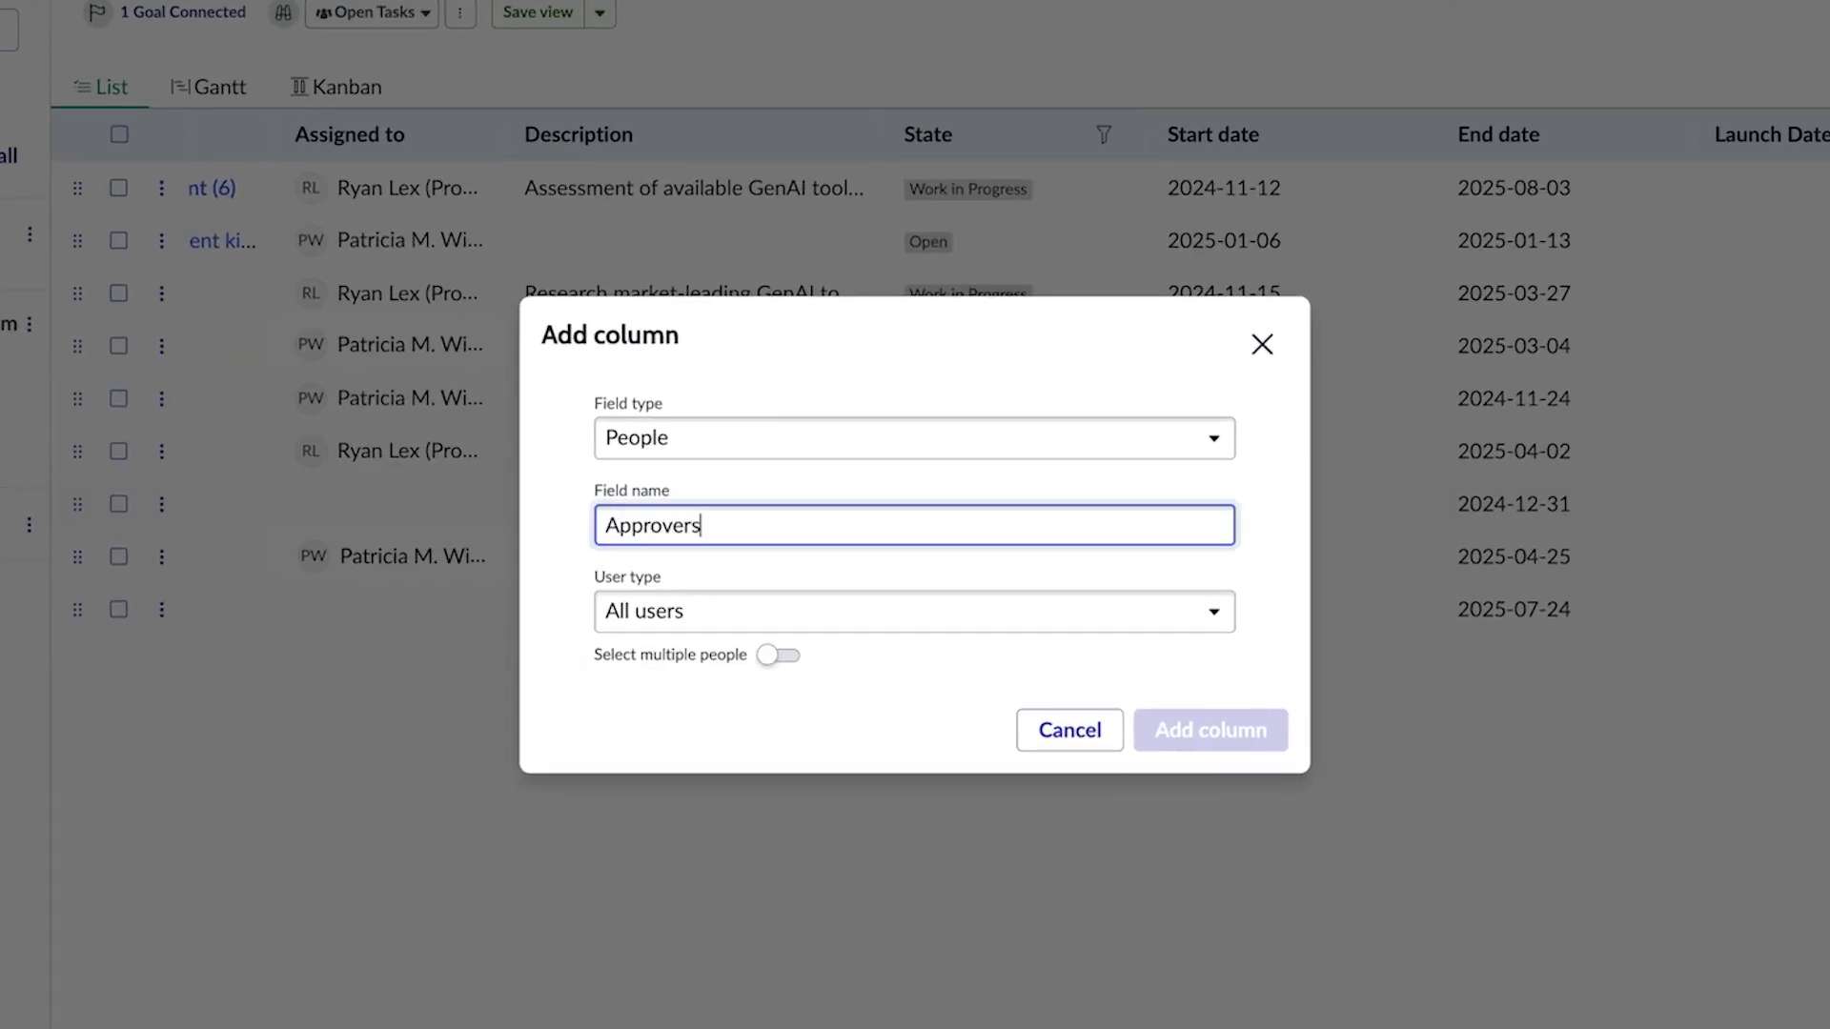
click(772, 654)
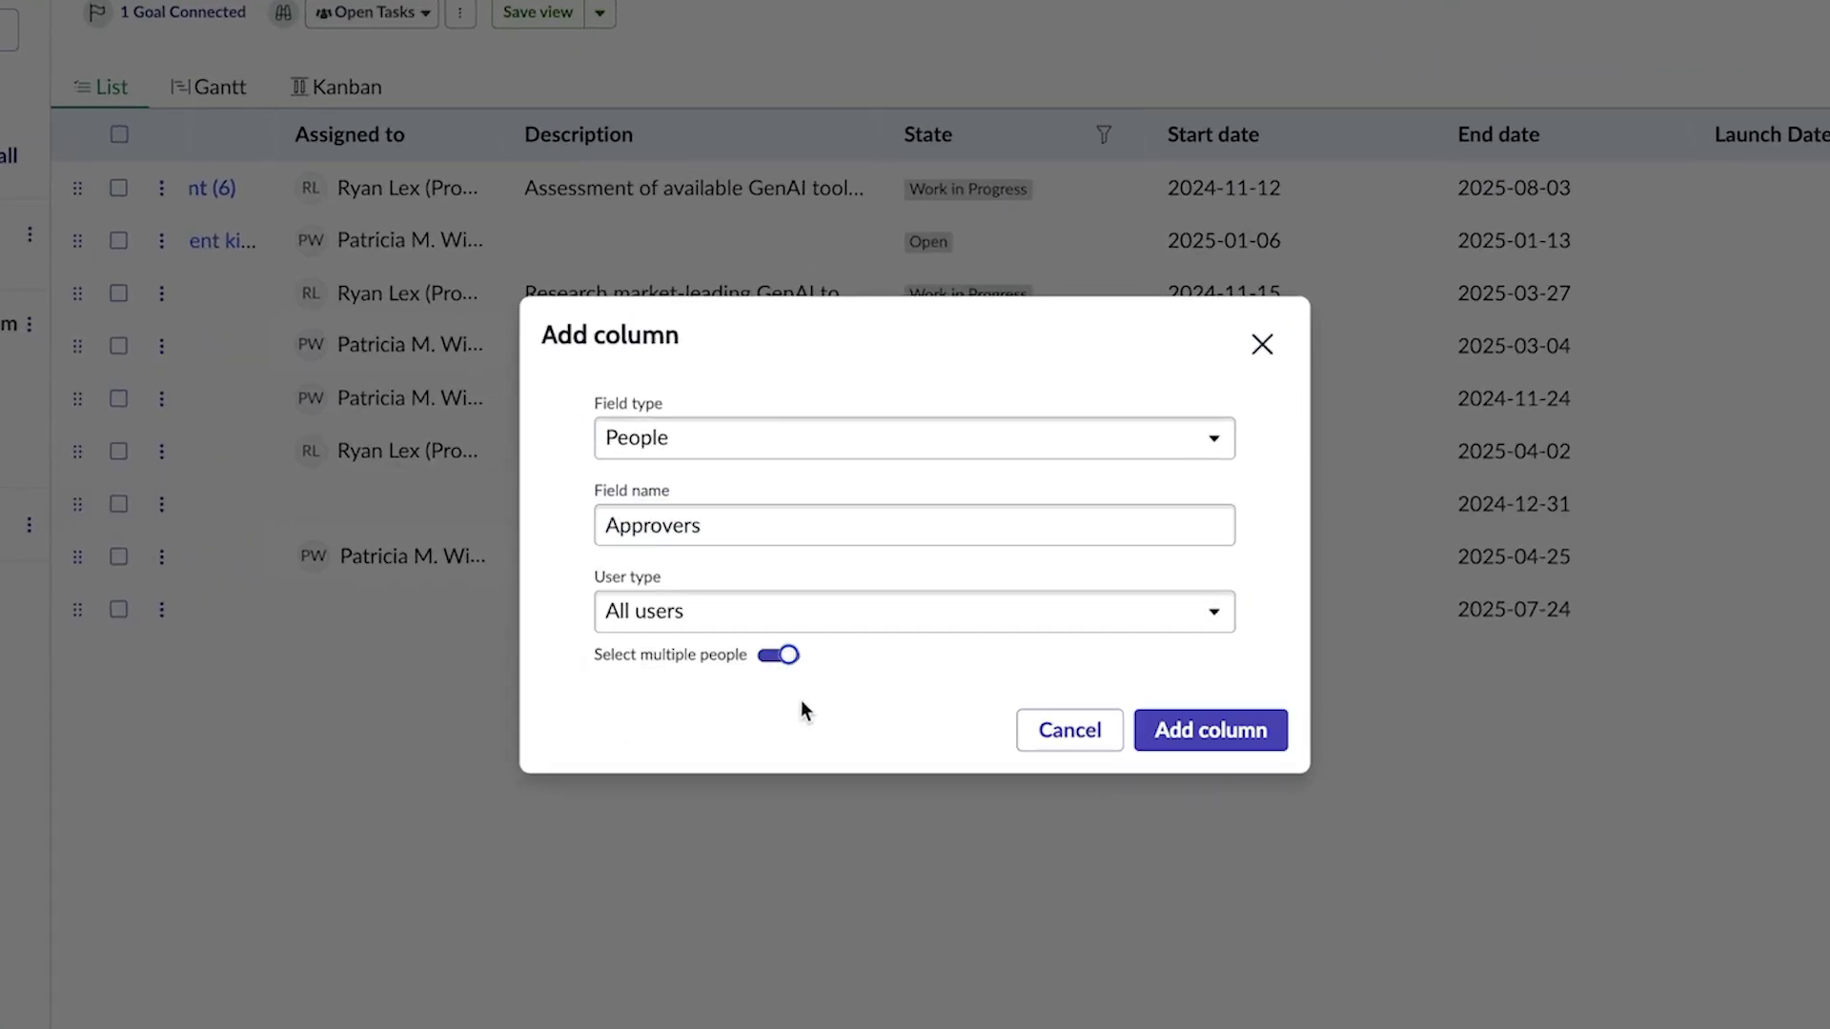
click(1225, 734)
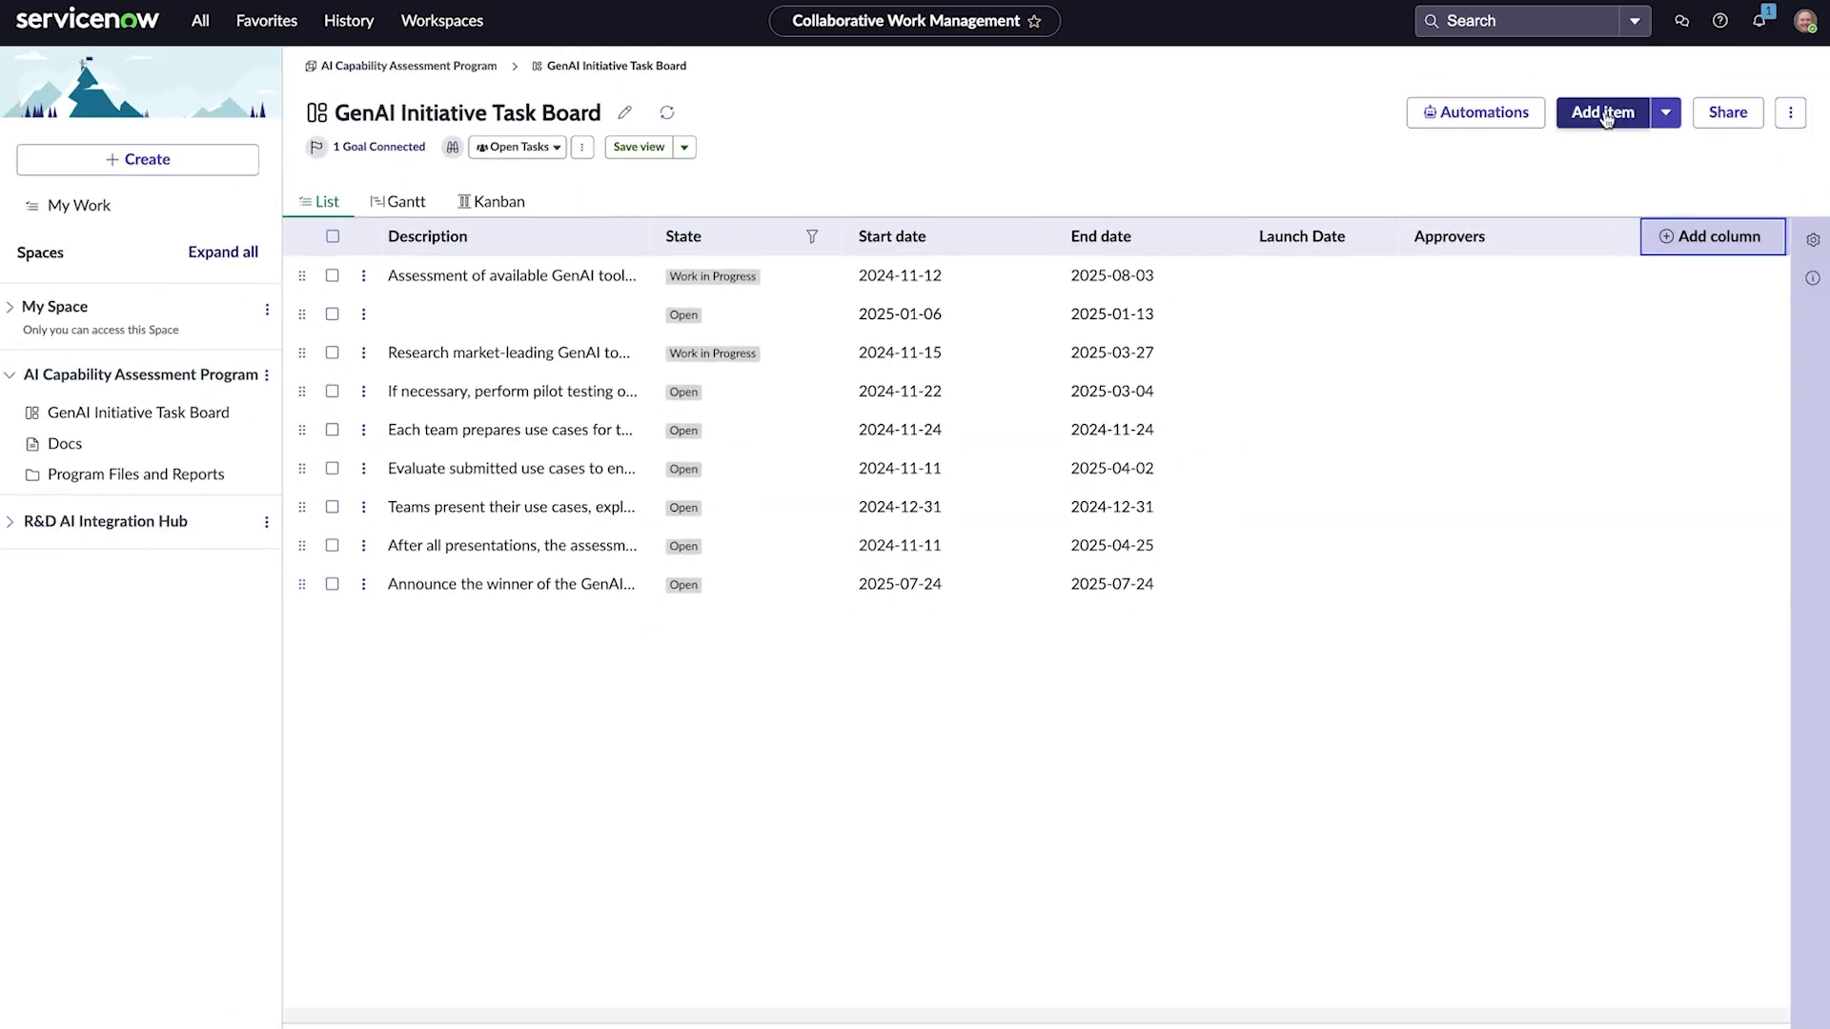
Step: Create the task 'Finalize Contract with selected GenAI vendor' described 'Contract manager will review'
click(1604, 113)
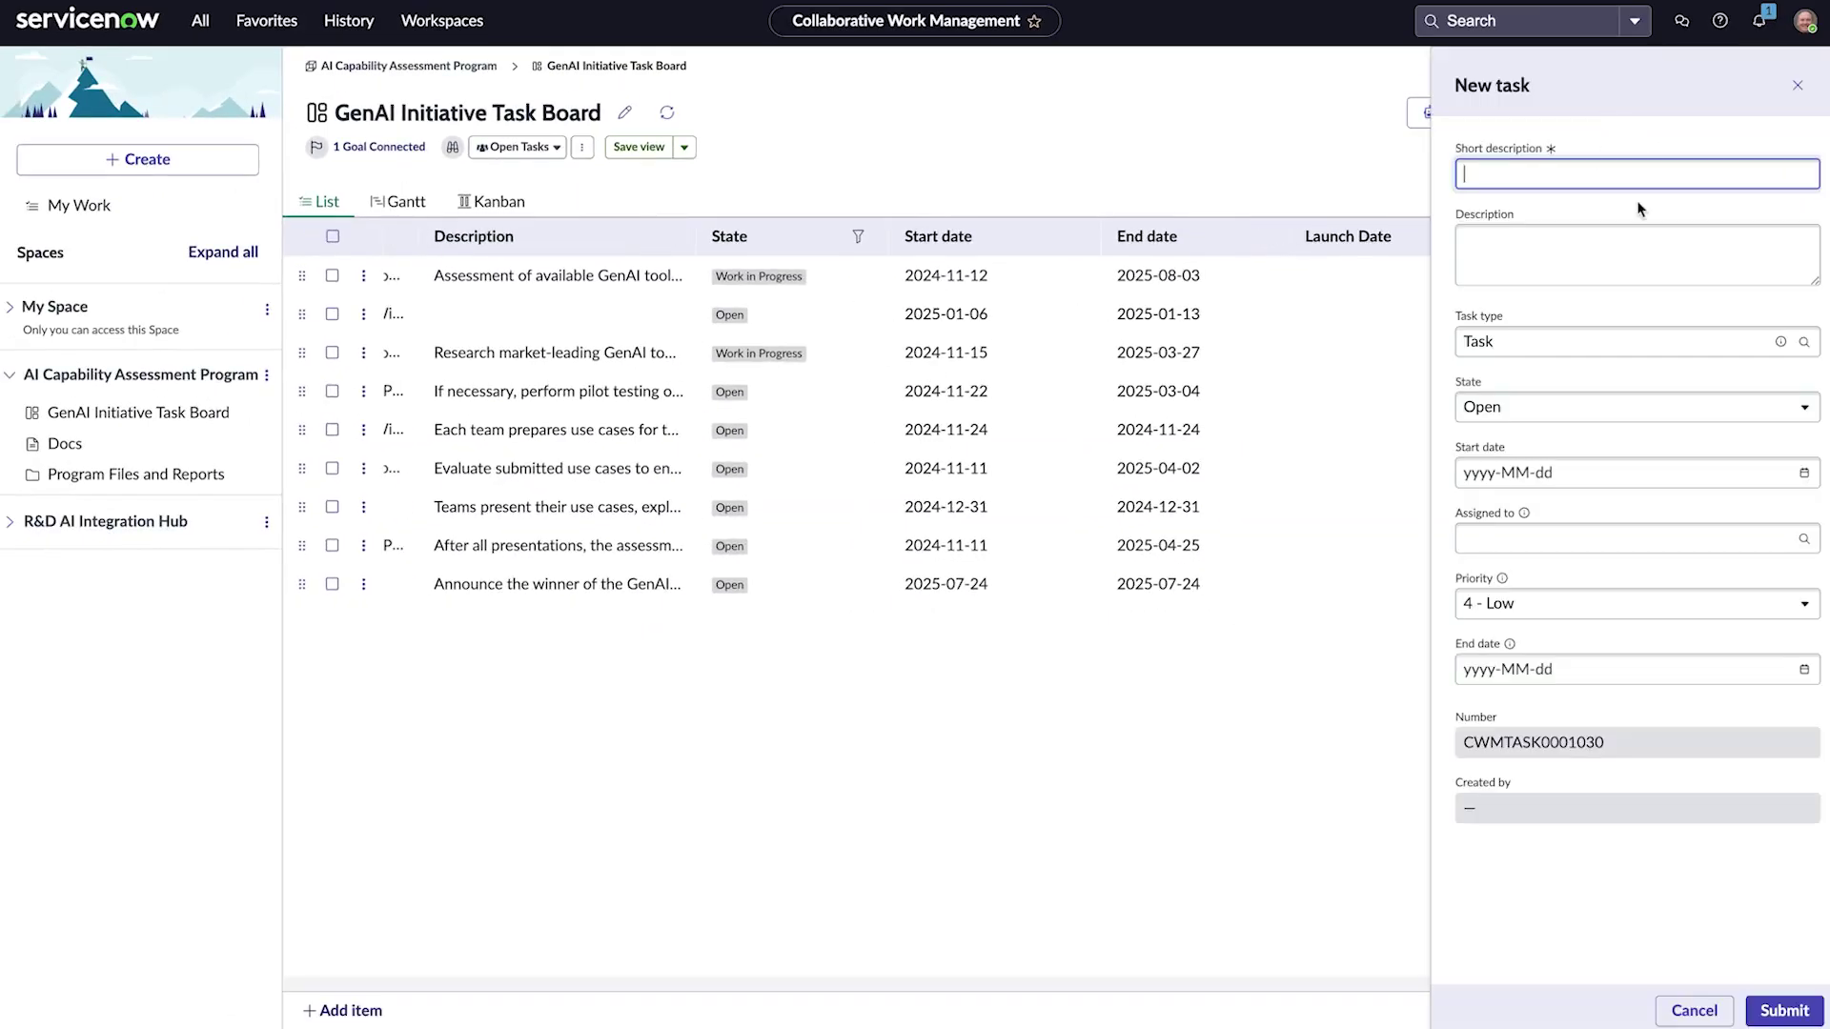
text(Finalize Contr)
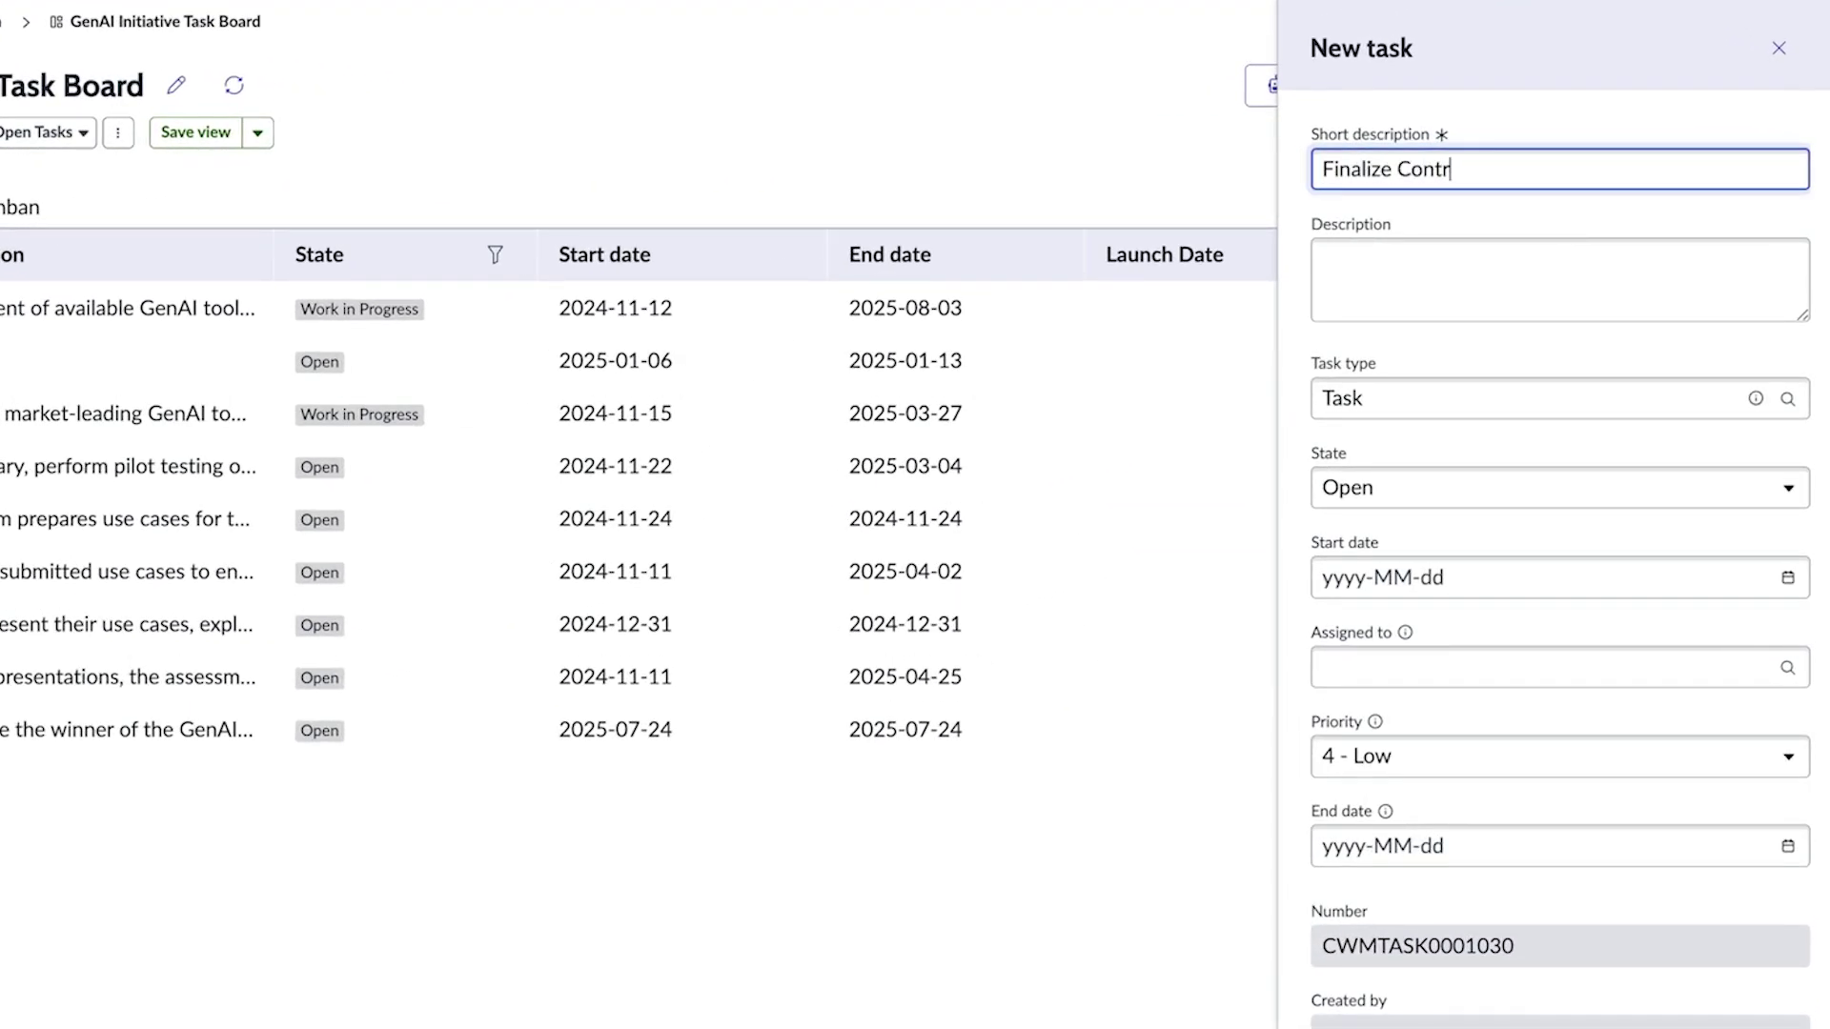
text(act with selected GenAI vendor)
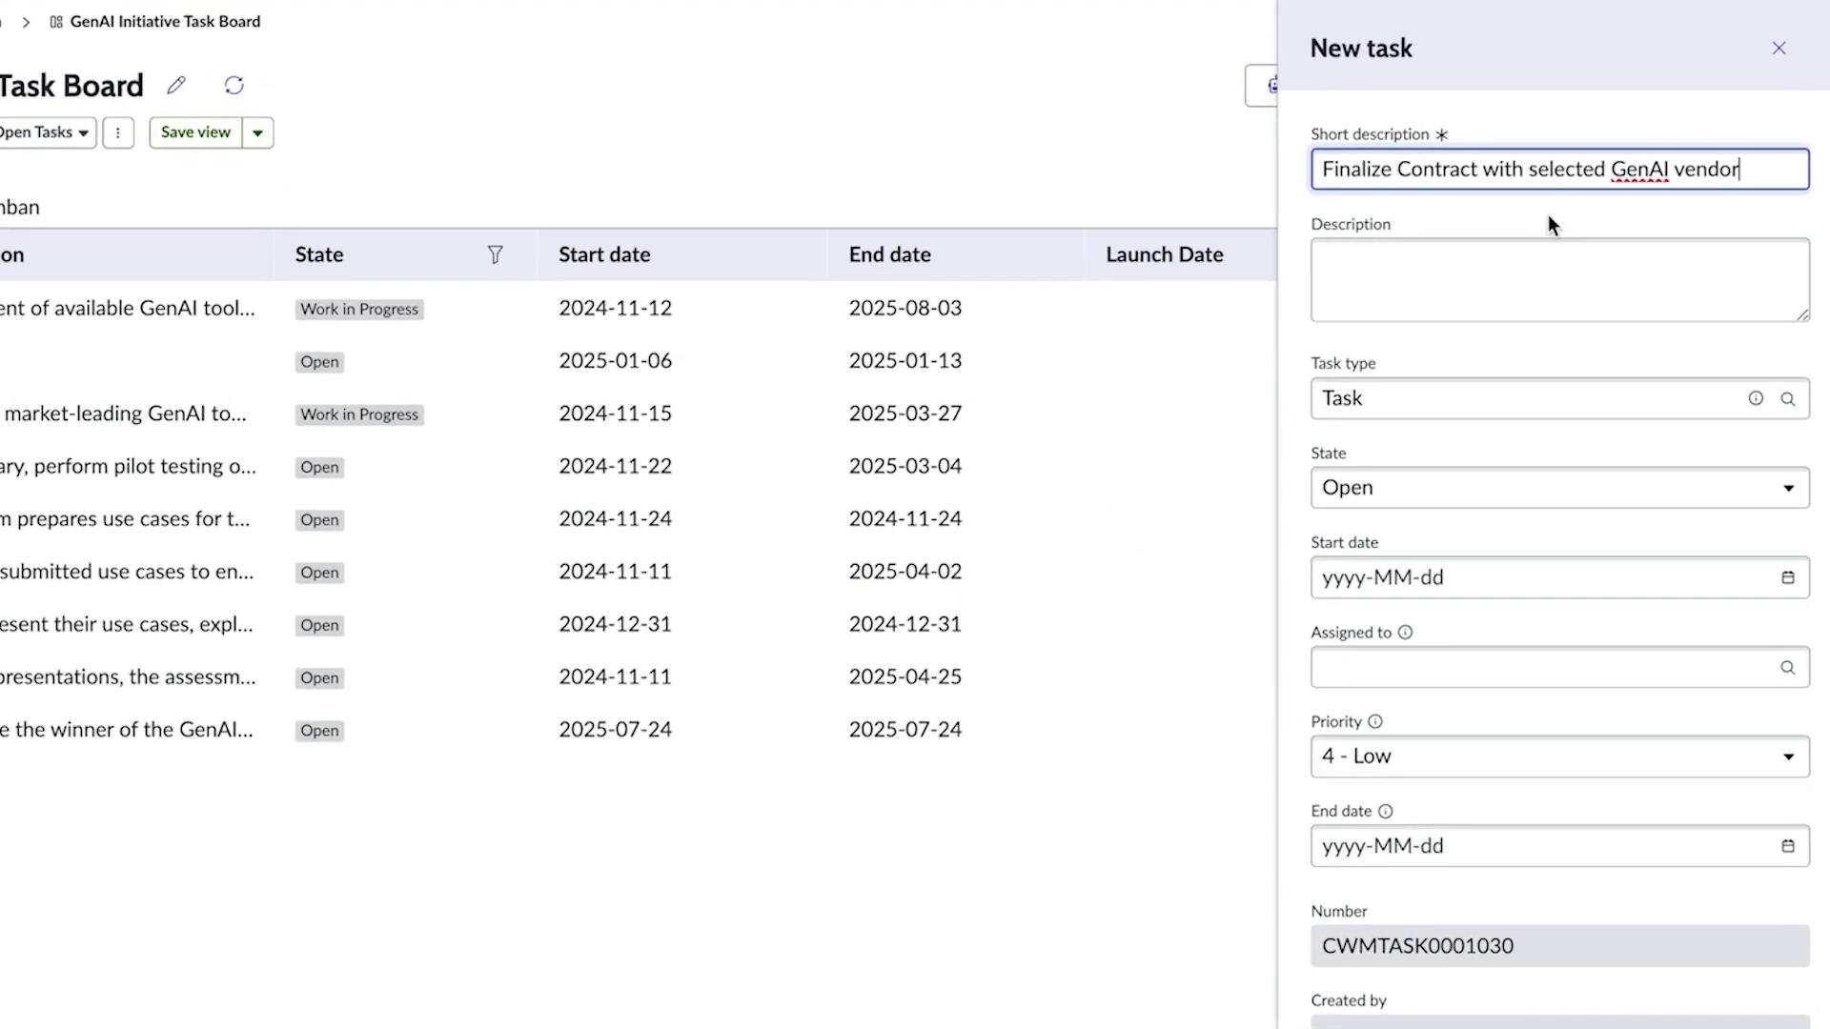
click(1551, 250)
text(Contract manager will review)
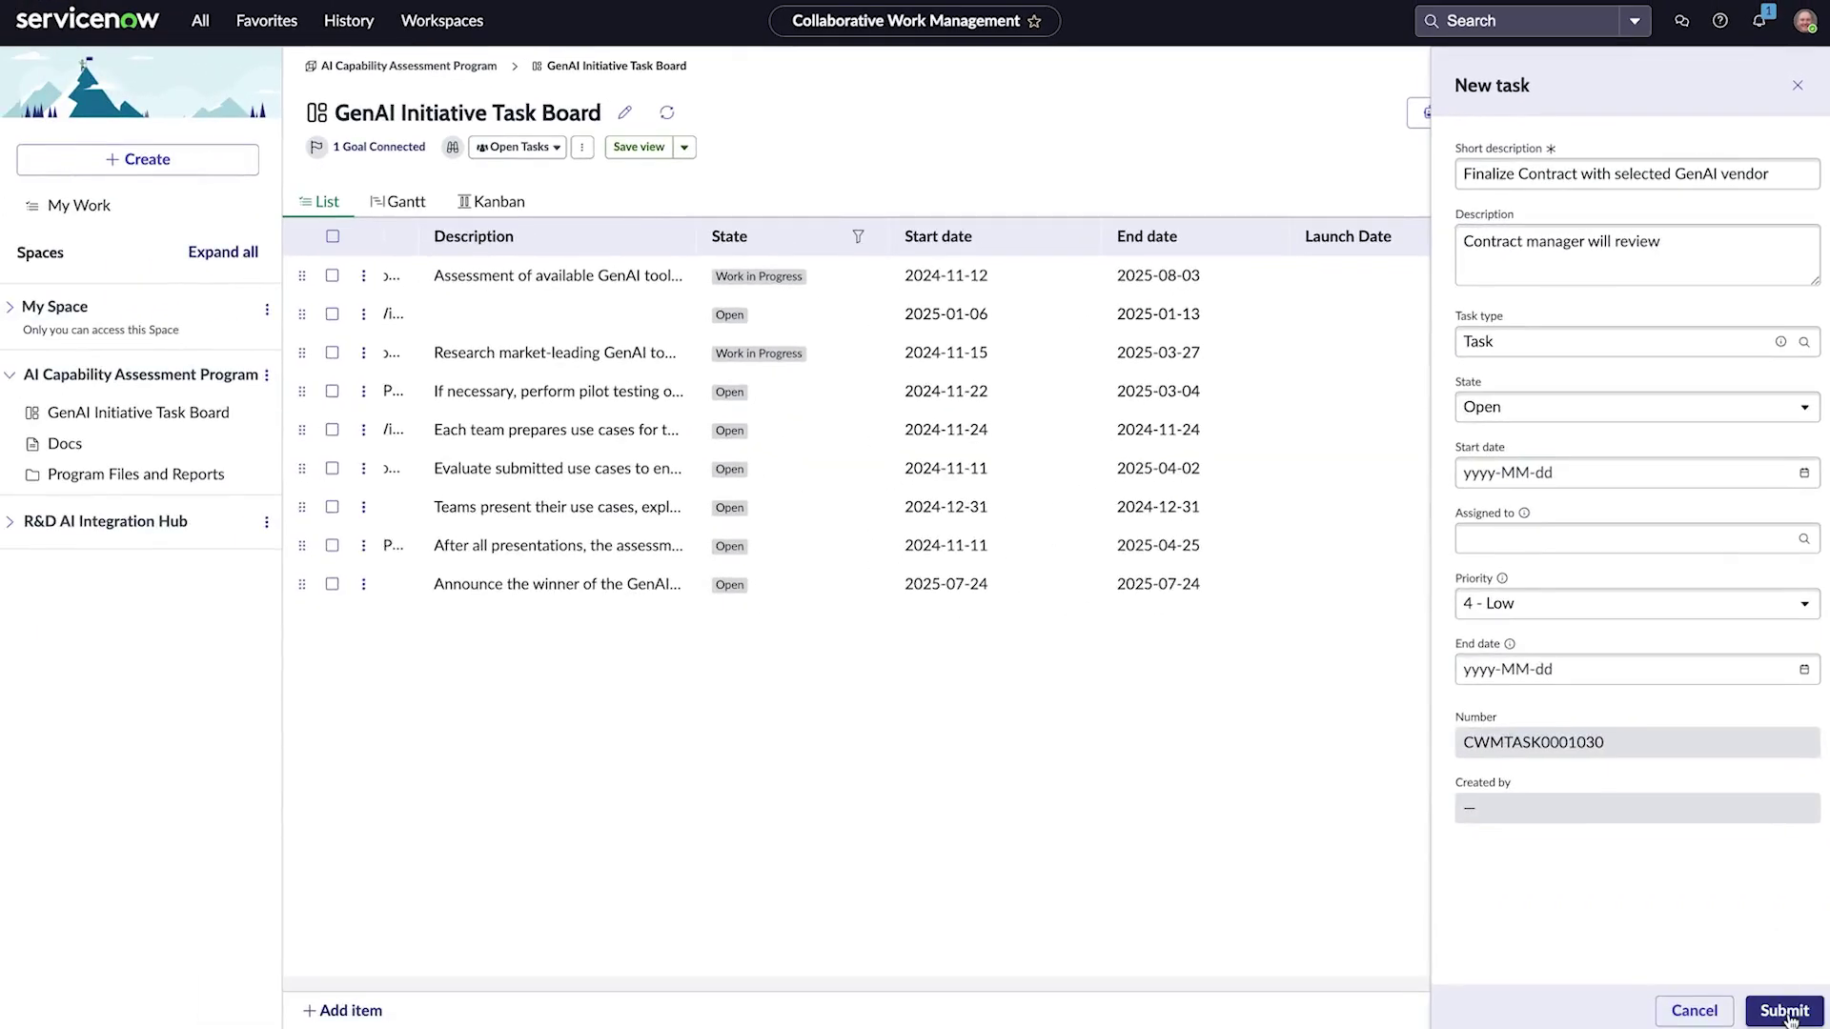
click(1786, 1013)
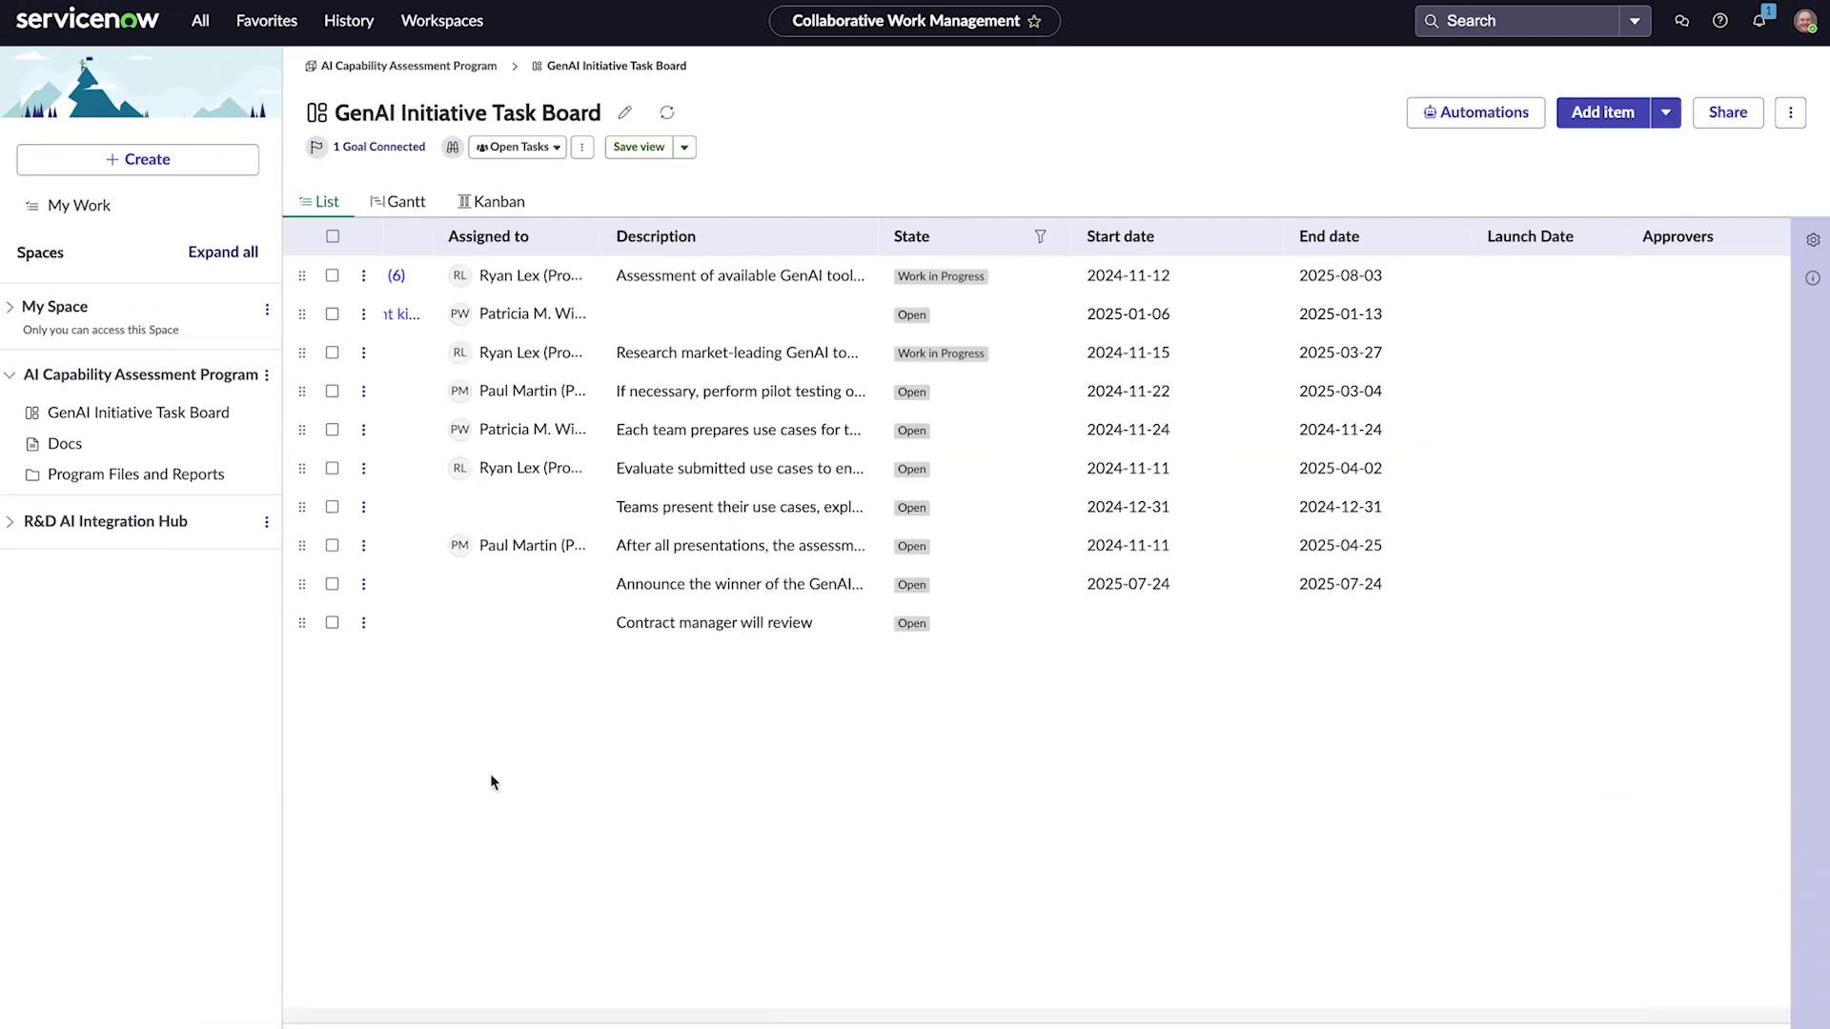
Step: Set the new task's assignee and add the program manager and another user as approvers
click(505, 622)
text(ivan)
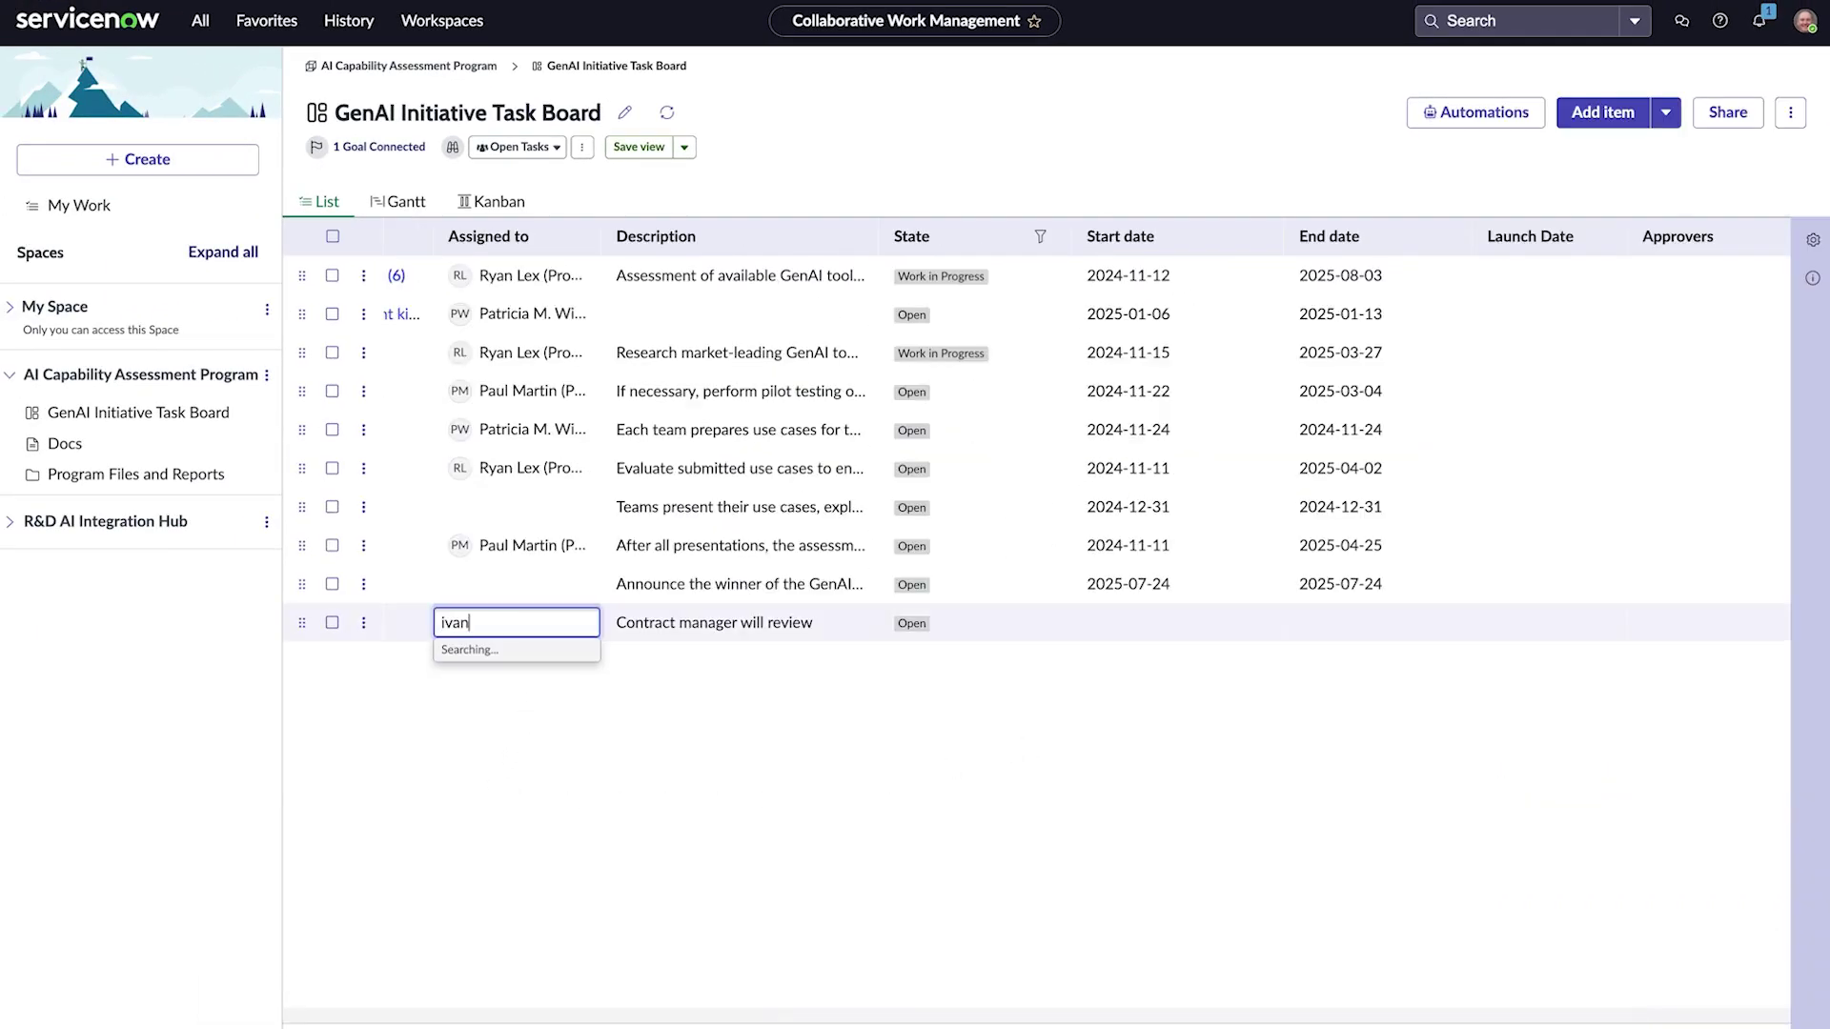
click(506, 679)
scroll(539, 736, right, 5)
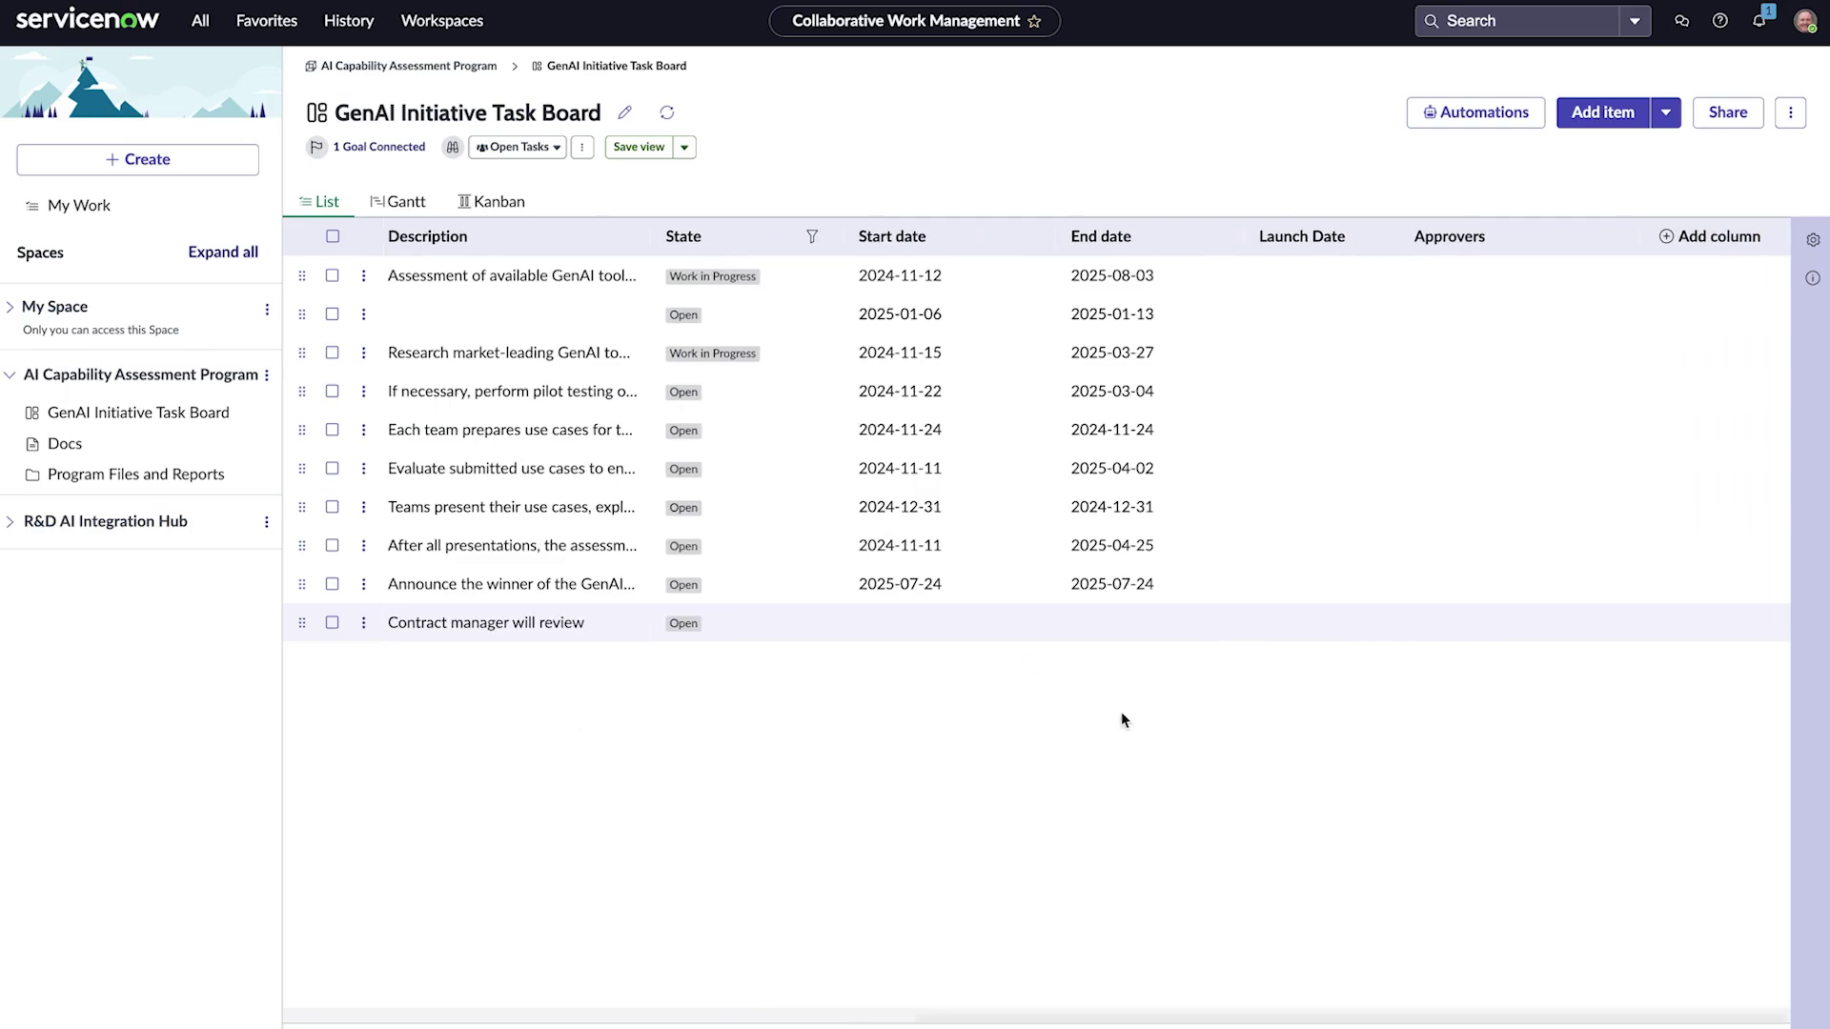
click(1462, 621)
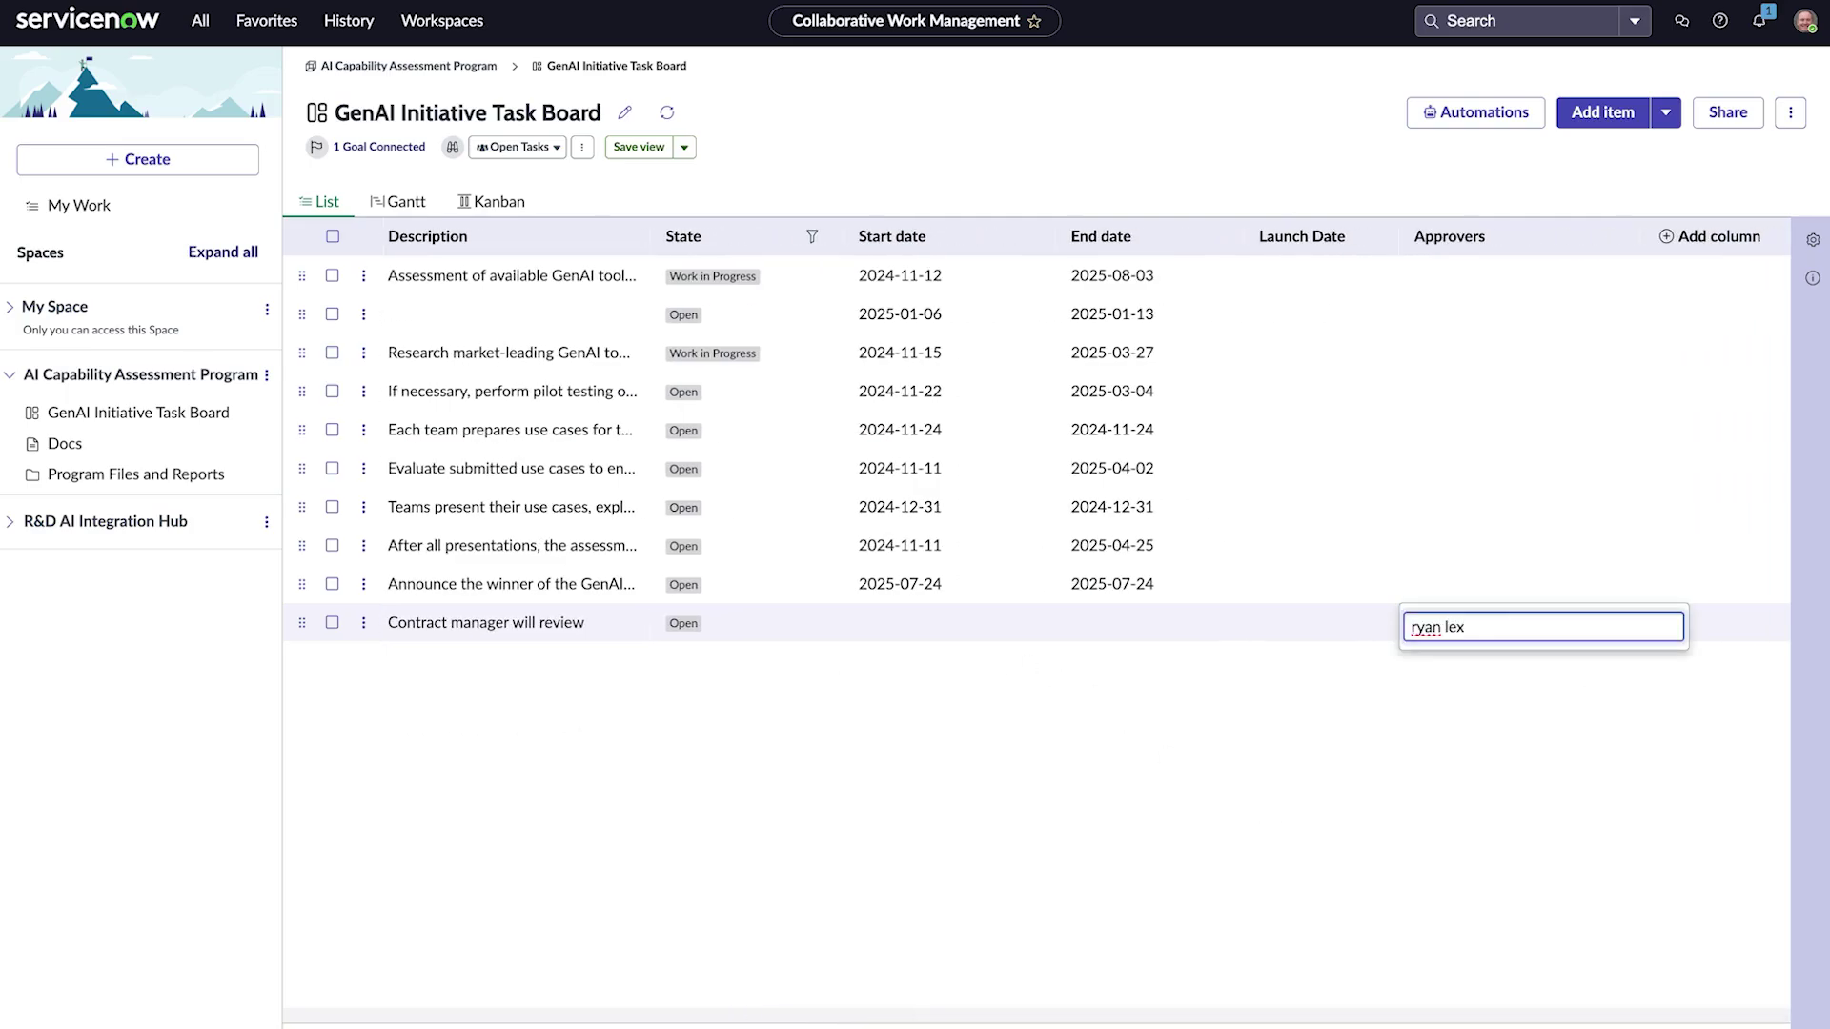
click(1477, 660)
text(andrew)
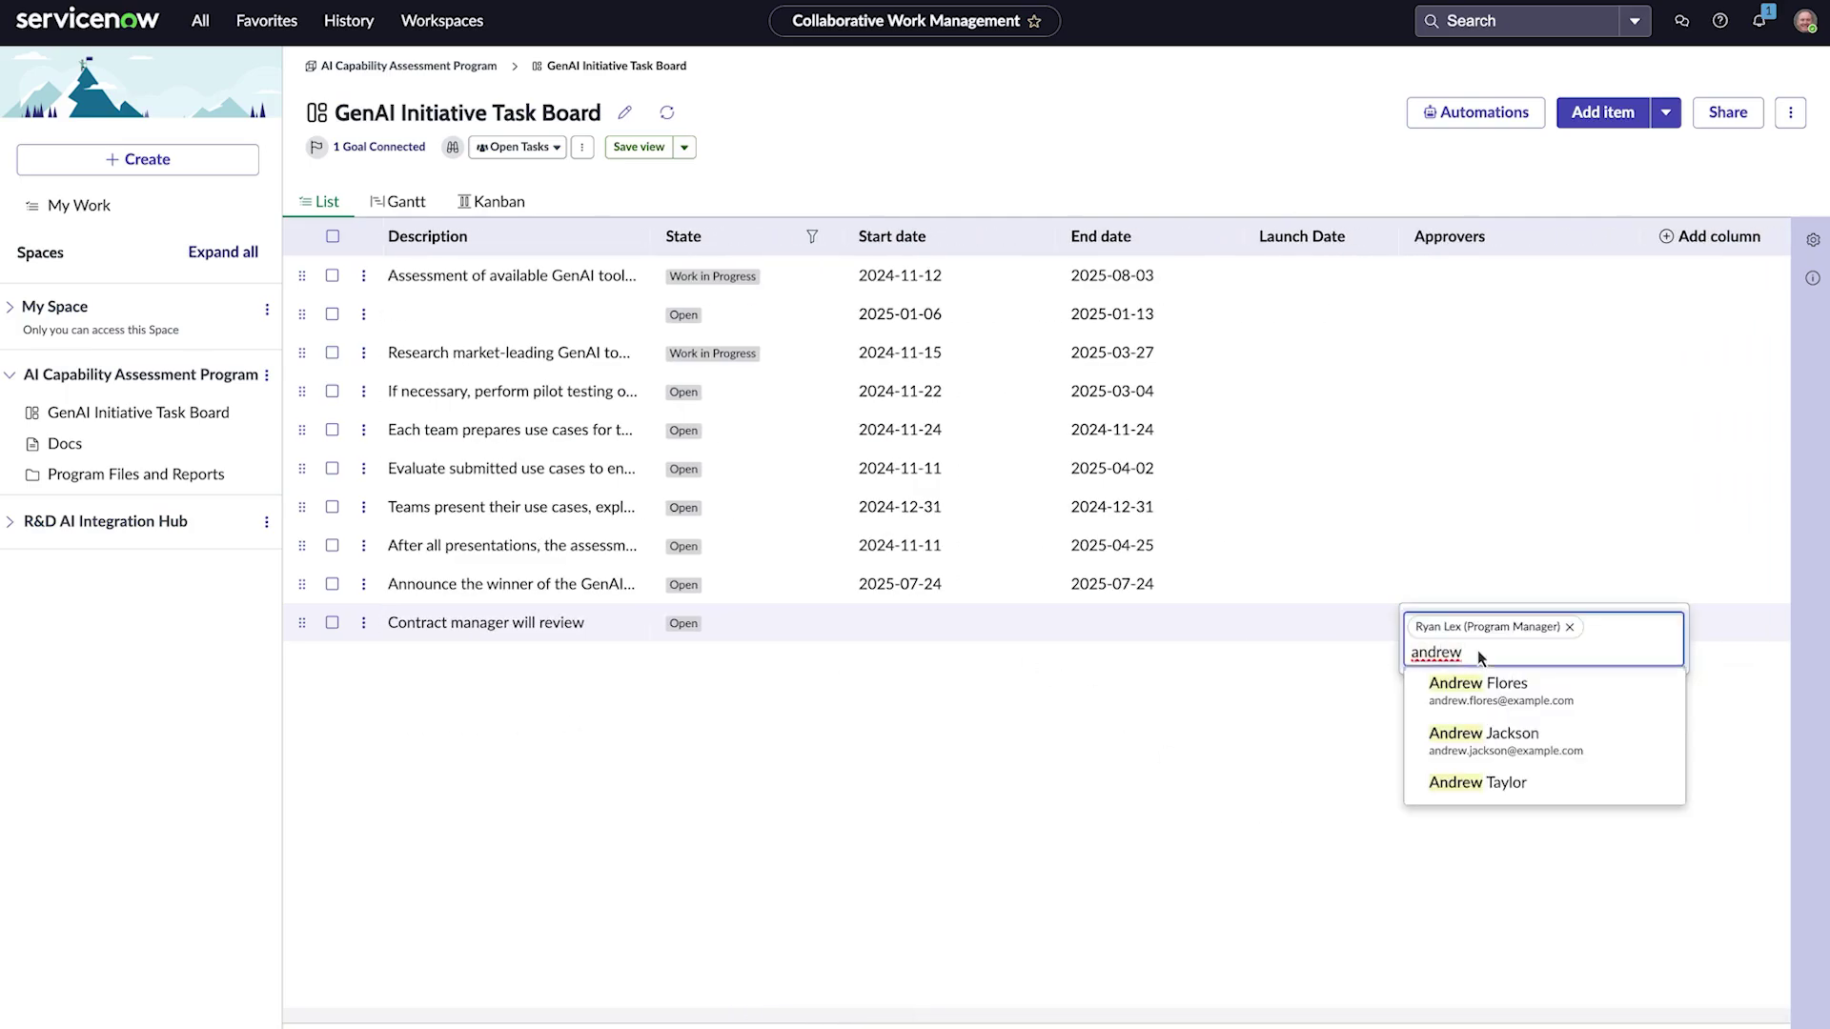
click(1478, 783)
click(1534, 643)
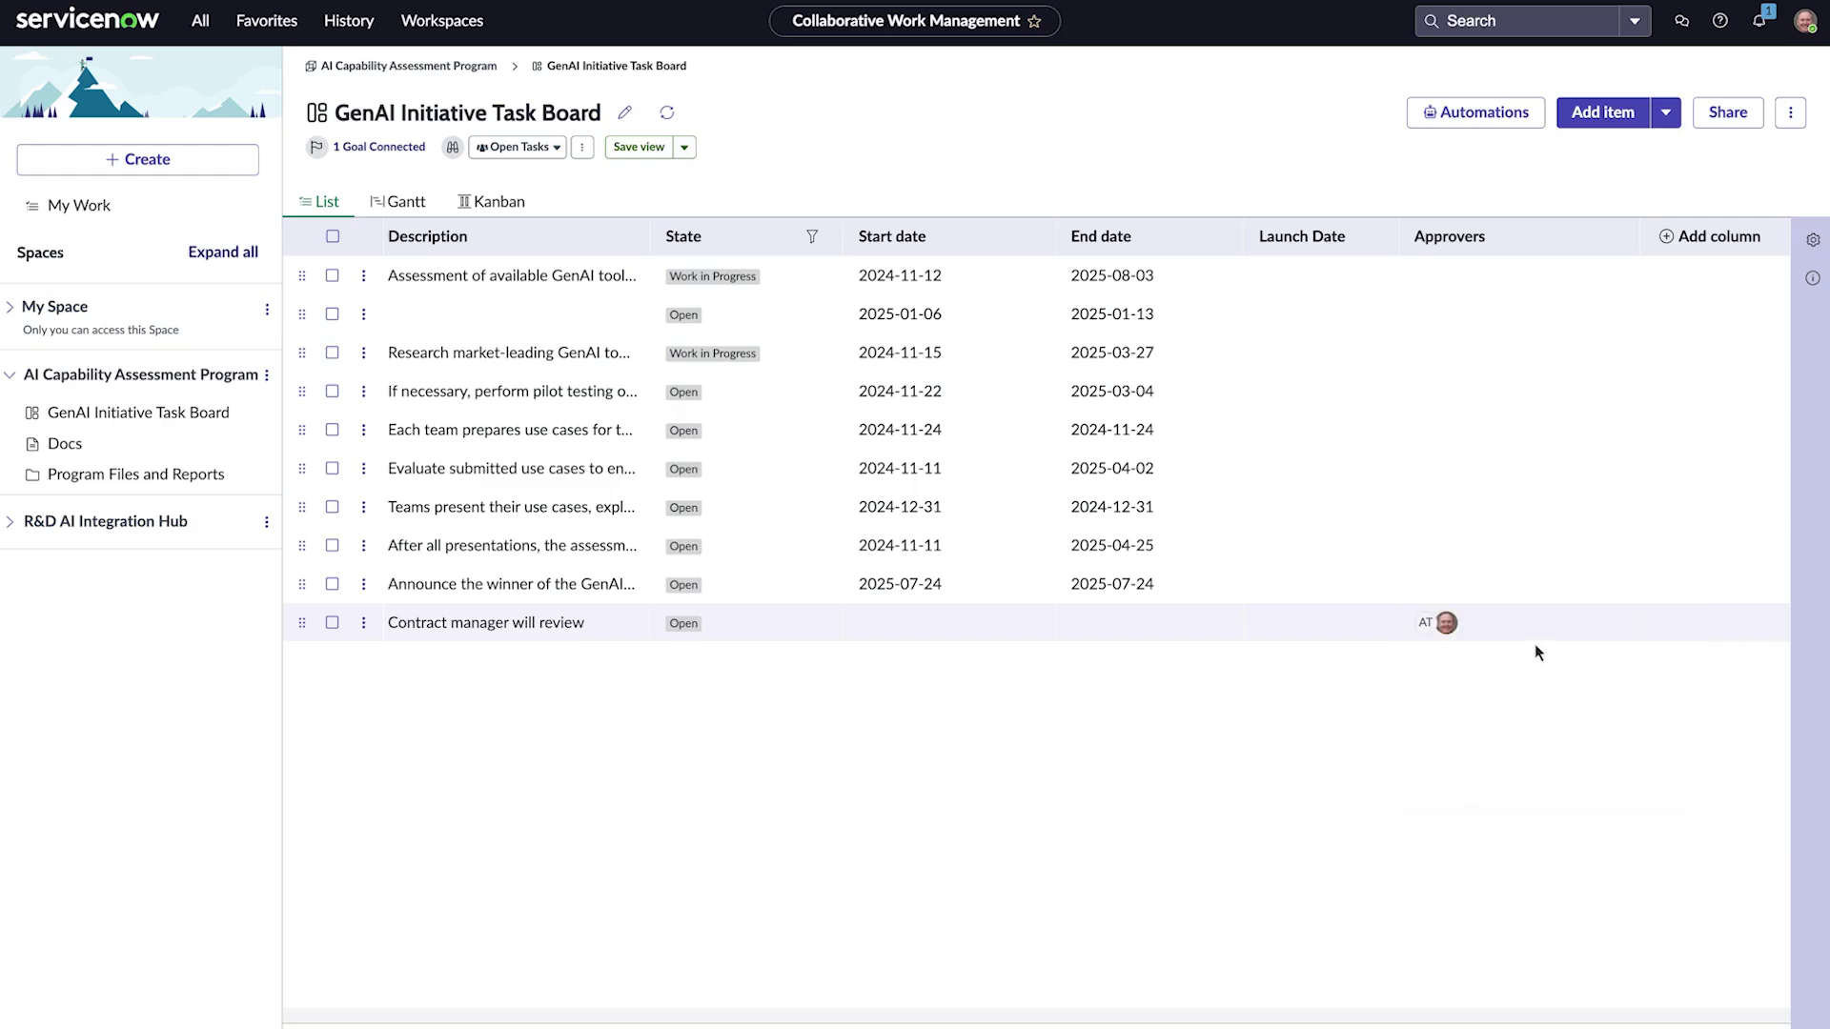
Step: Export the board's complete view in Excel format
click(1789, 111)
click(1696, 148)
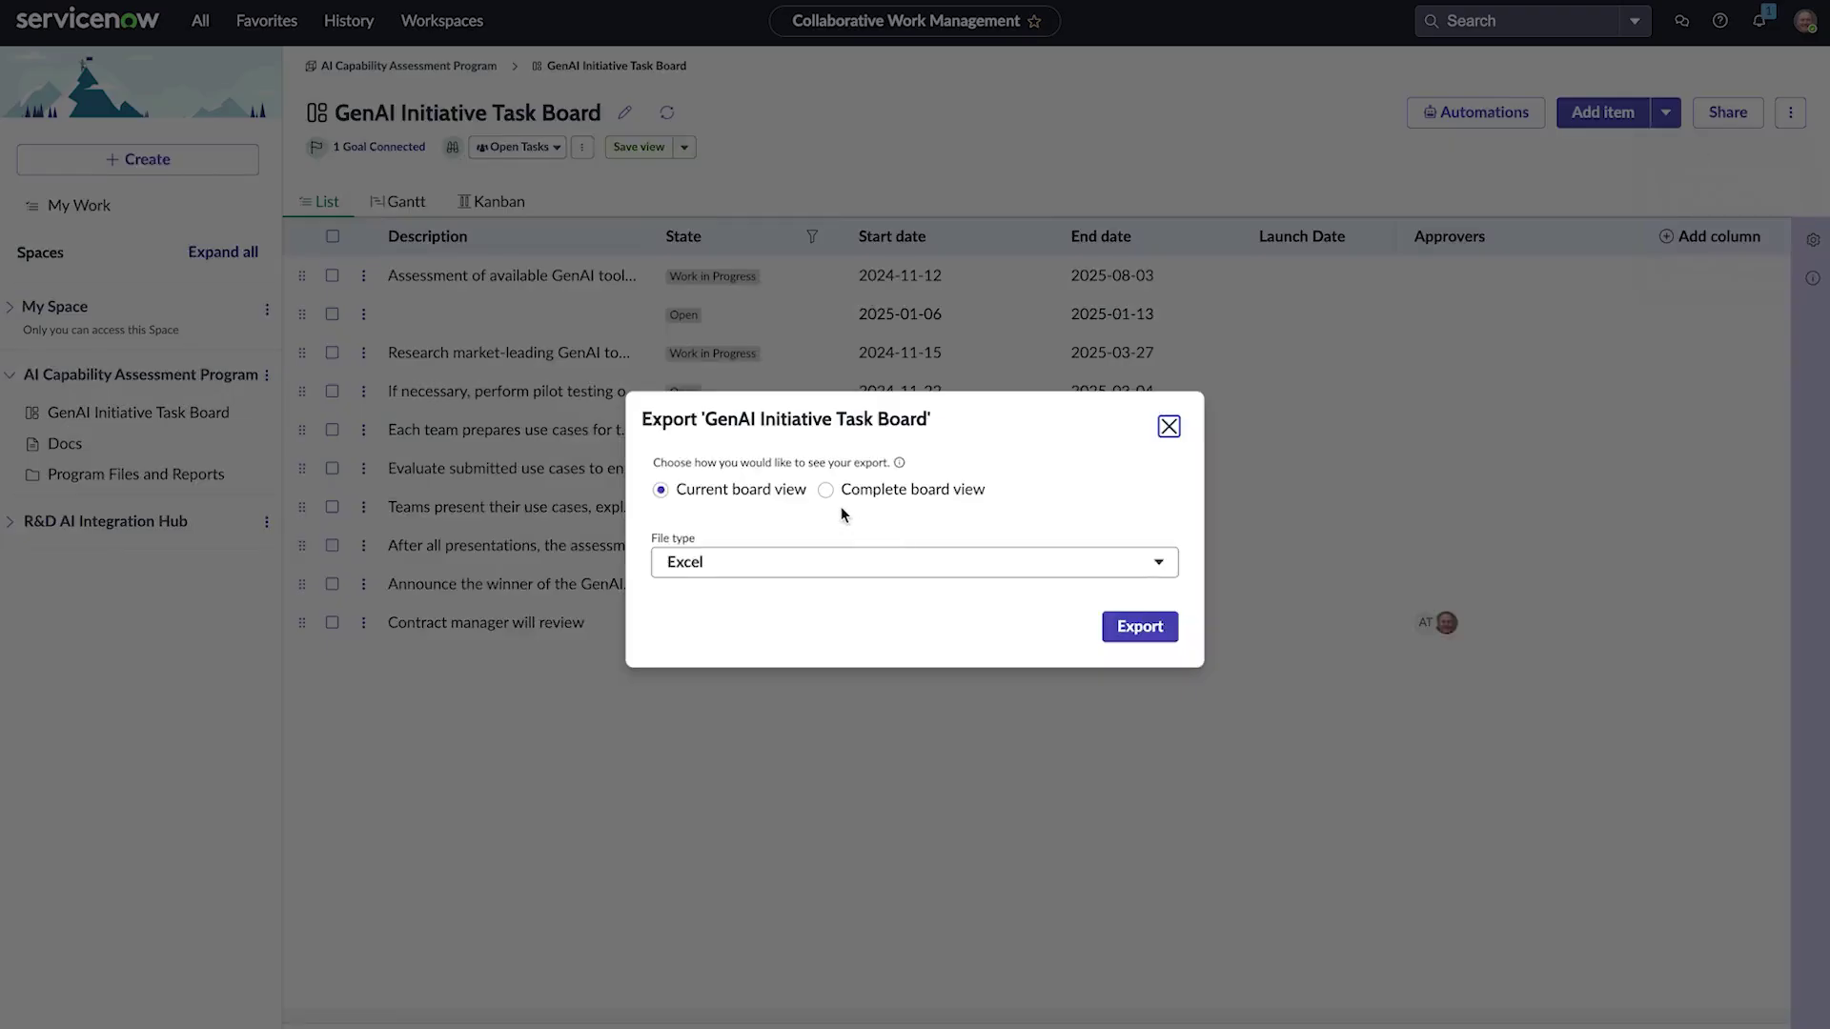
click(1096, 564)
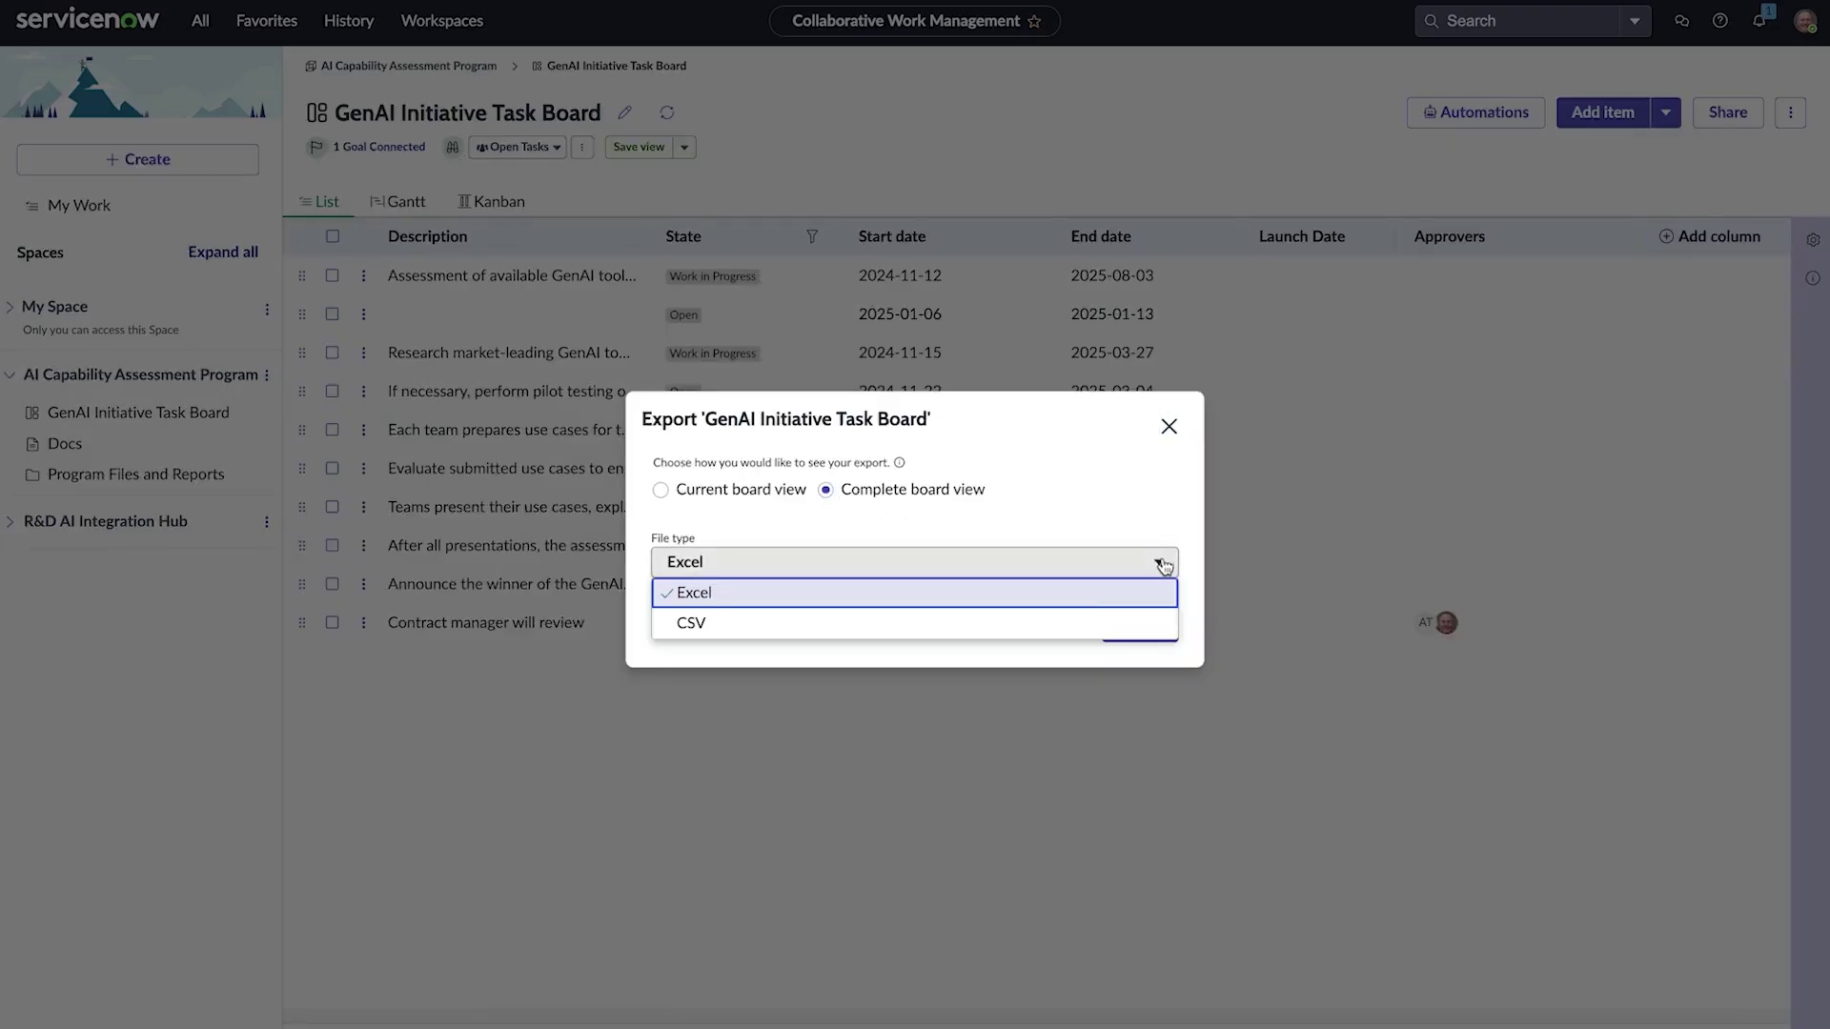
click(1090, 592)
click(1140, 627)
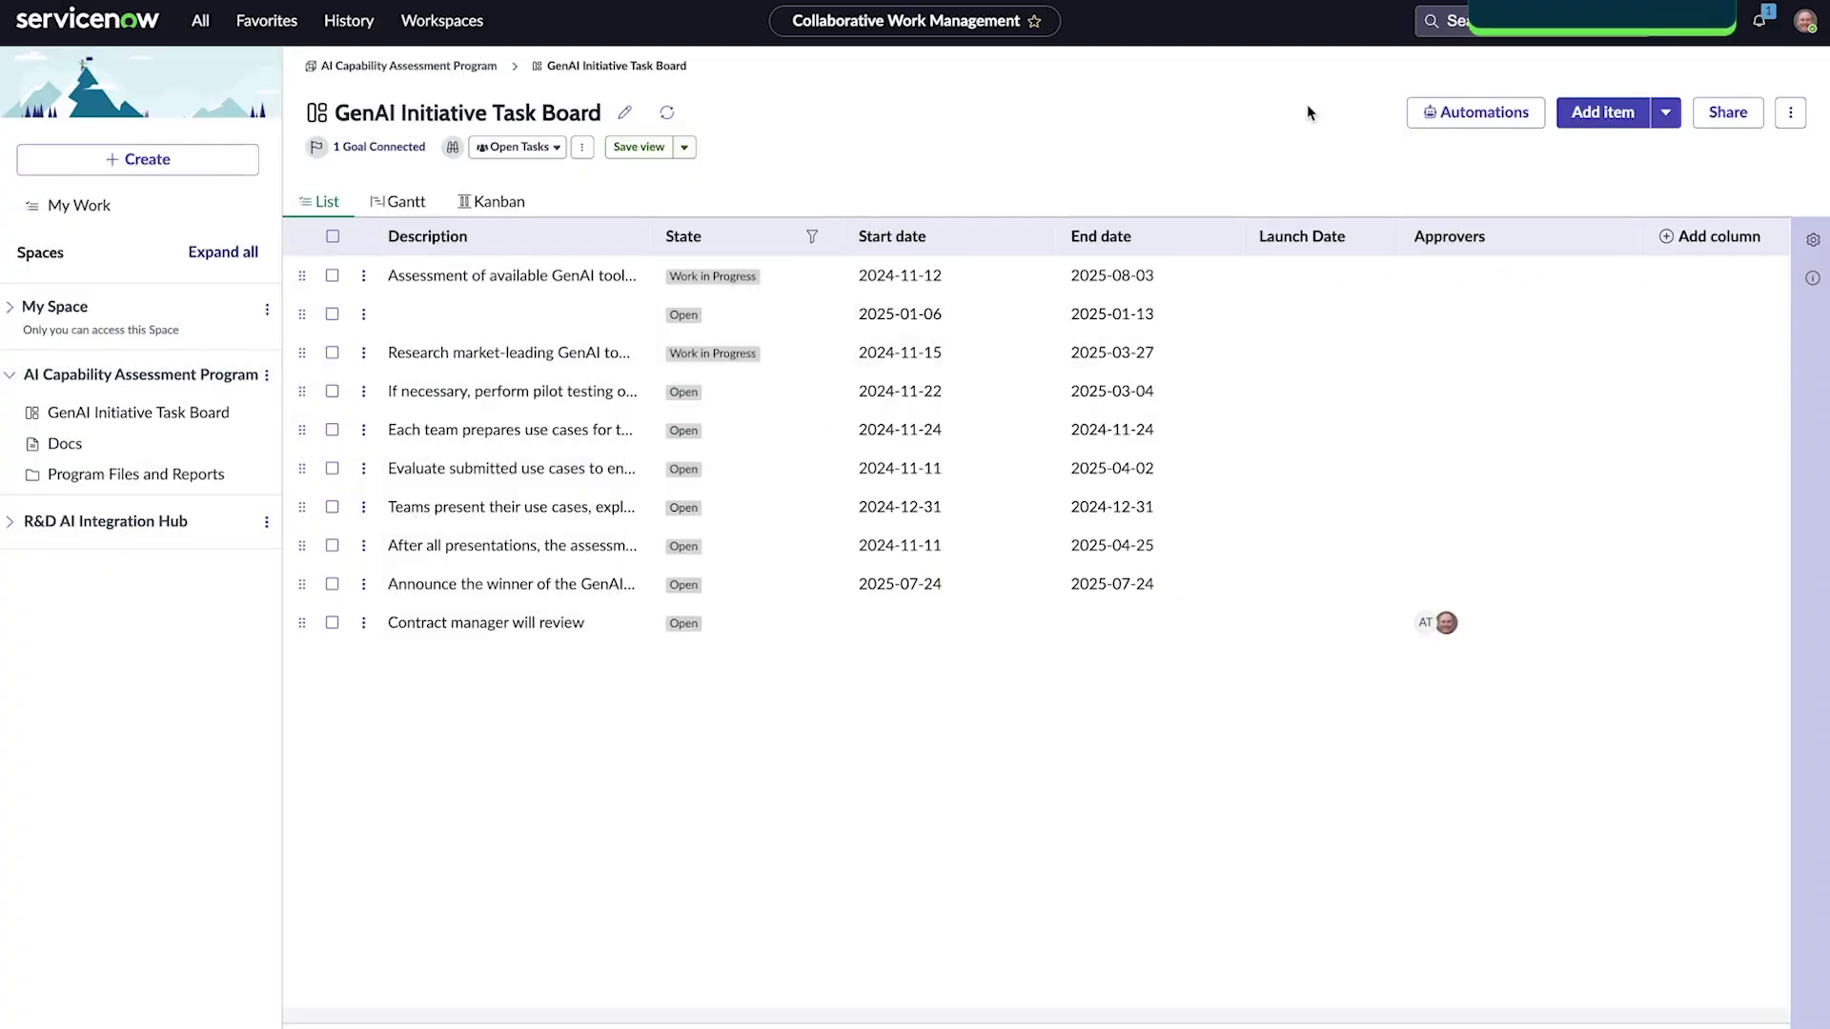
Step: Add a date-arrives automation emailing Assigned to 2 days before Launch Date
click(1450, 116)
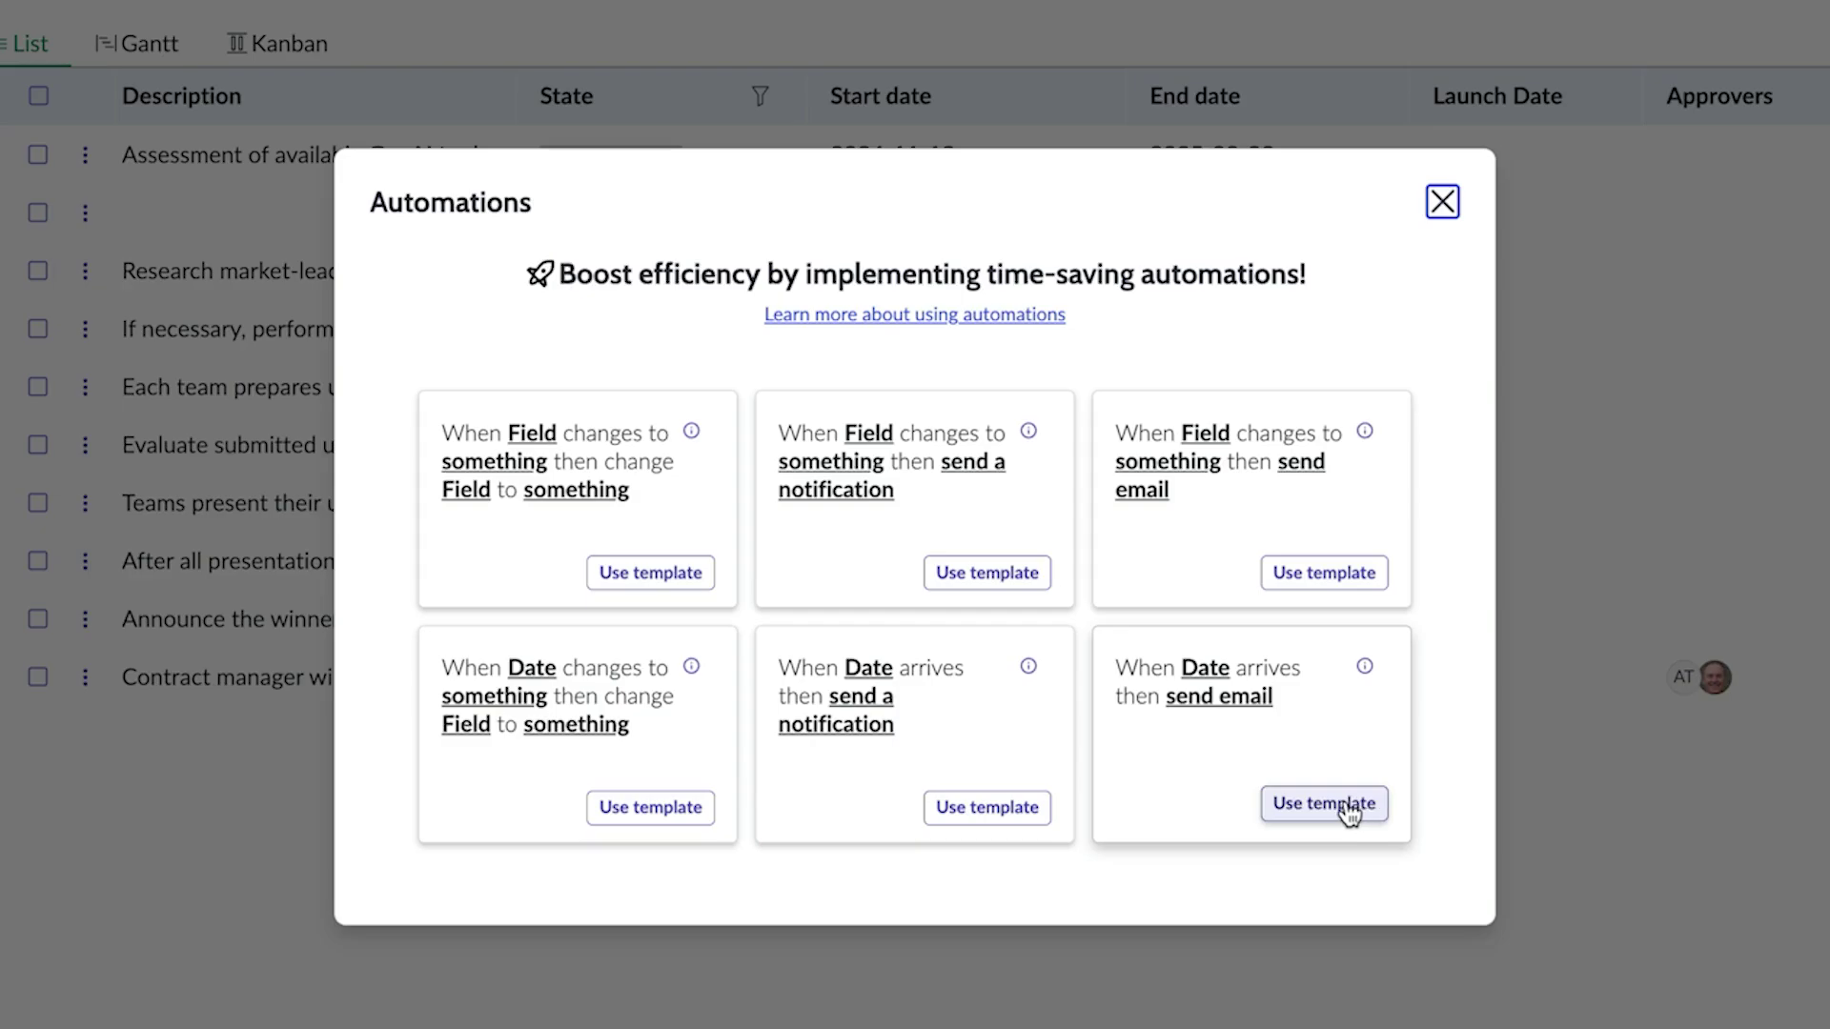
click(1350, 812)
click(589, 461)
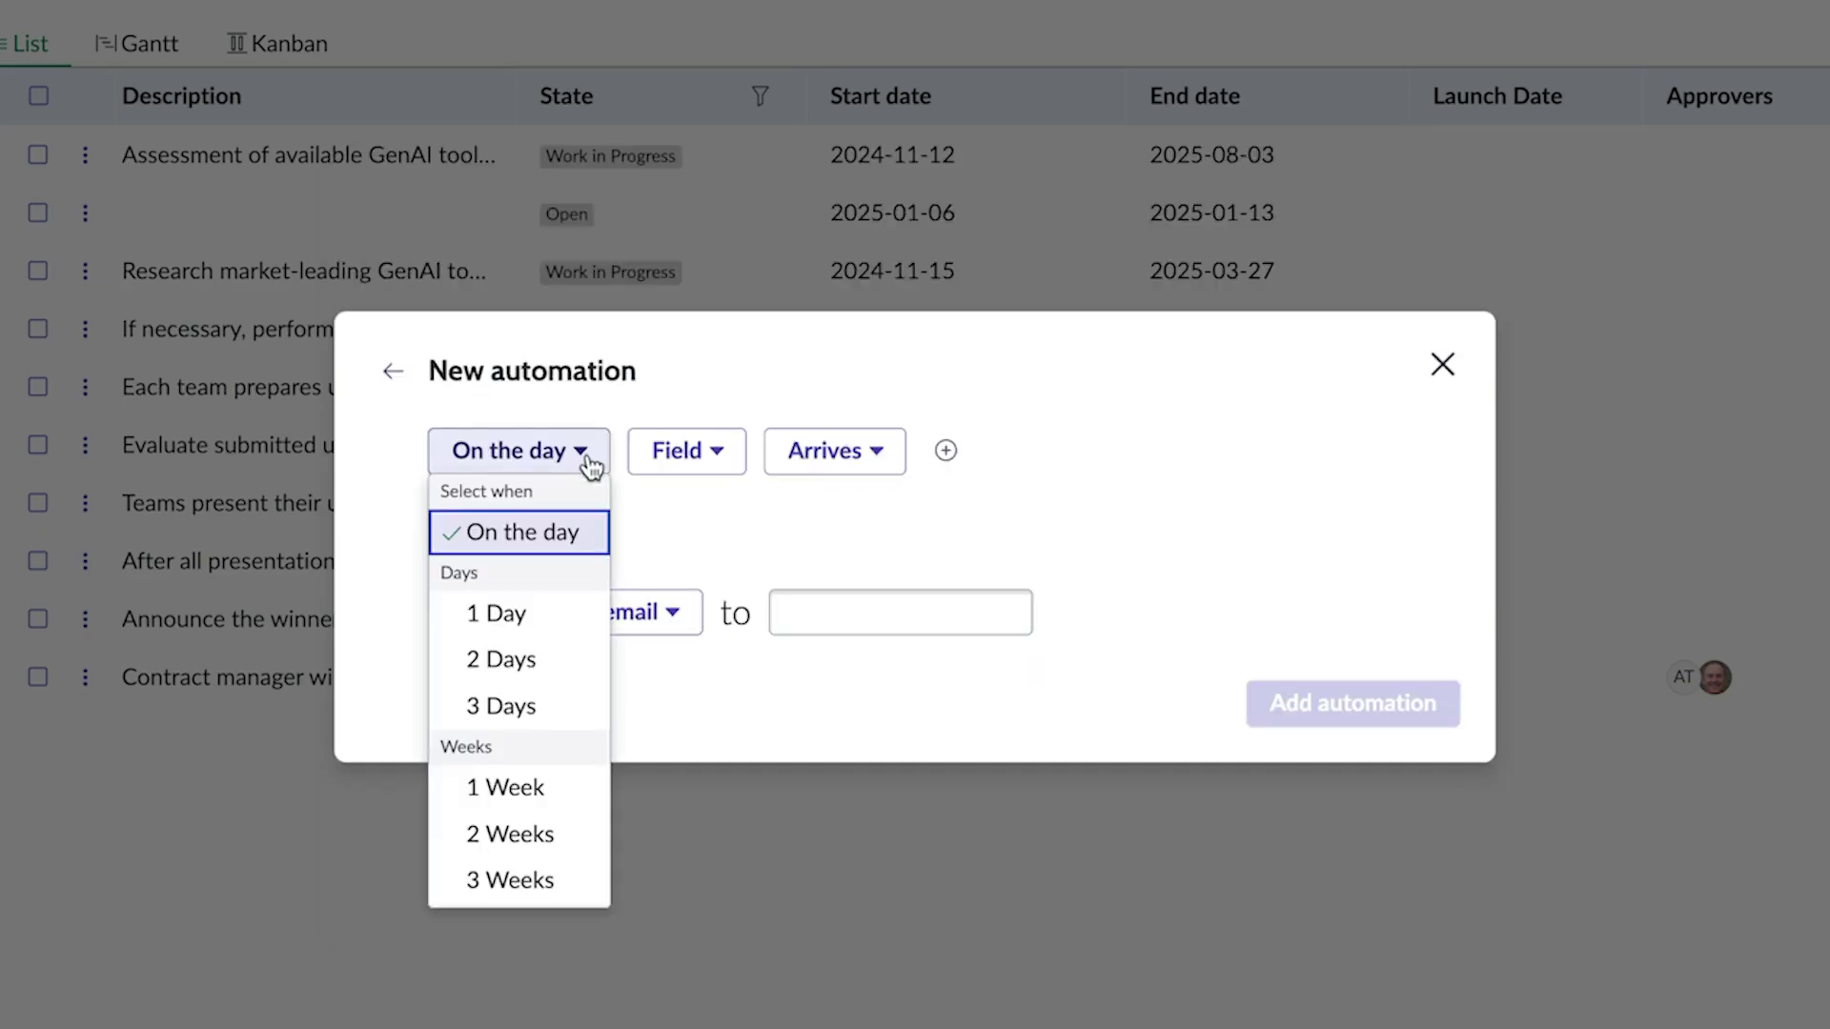
click(533, 660)
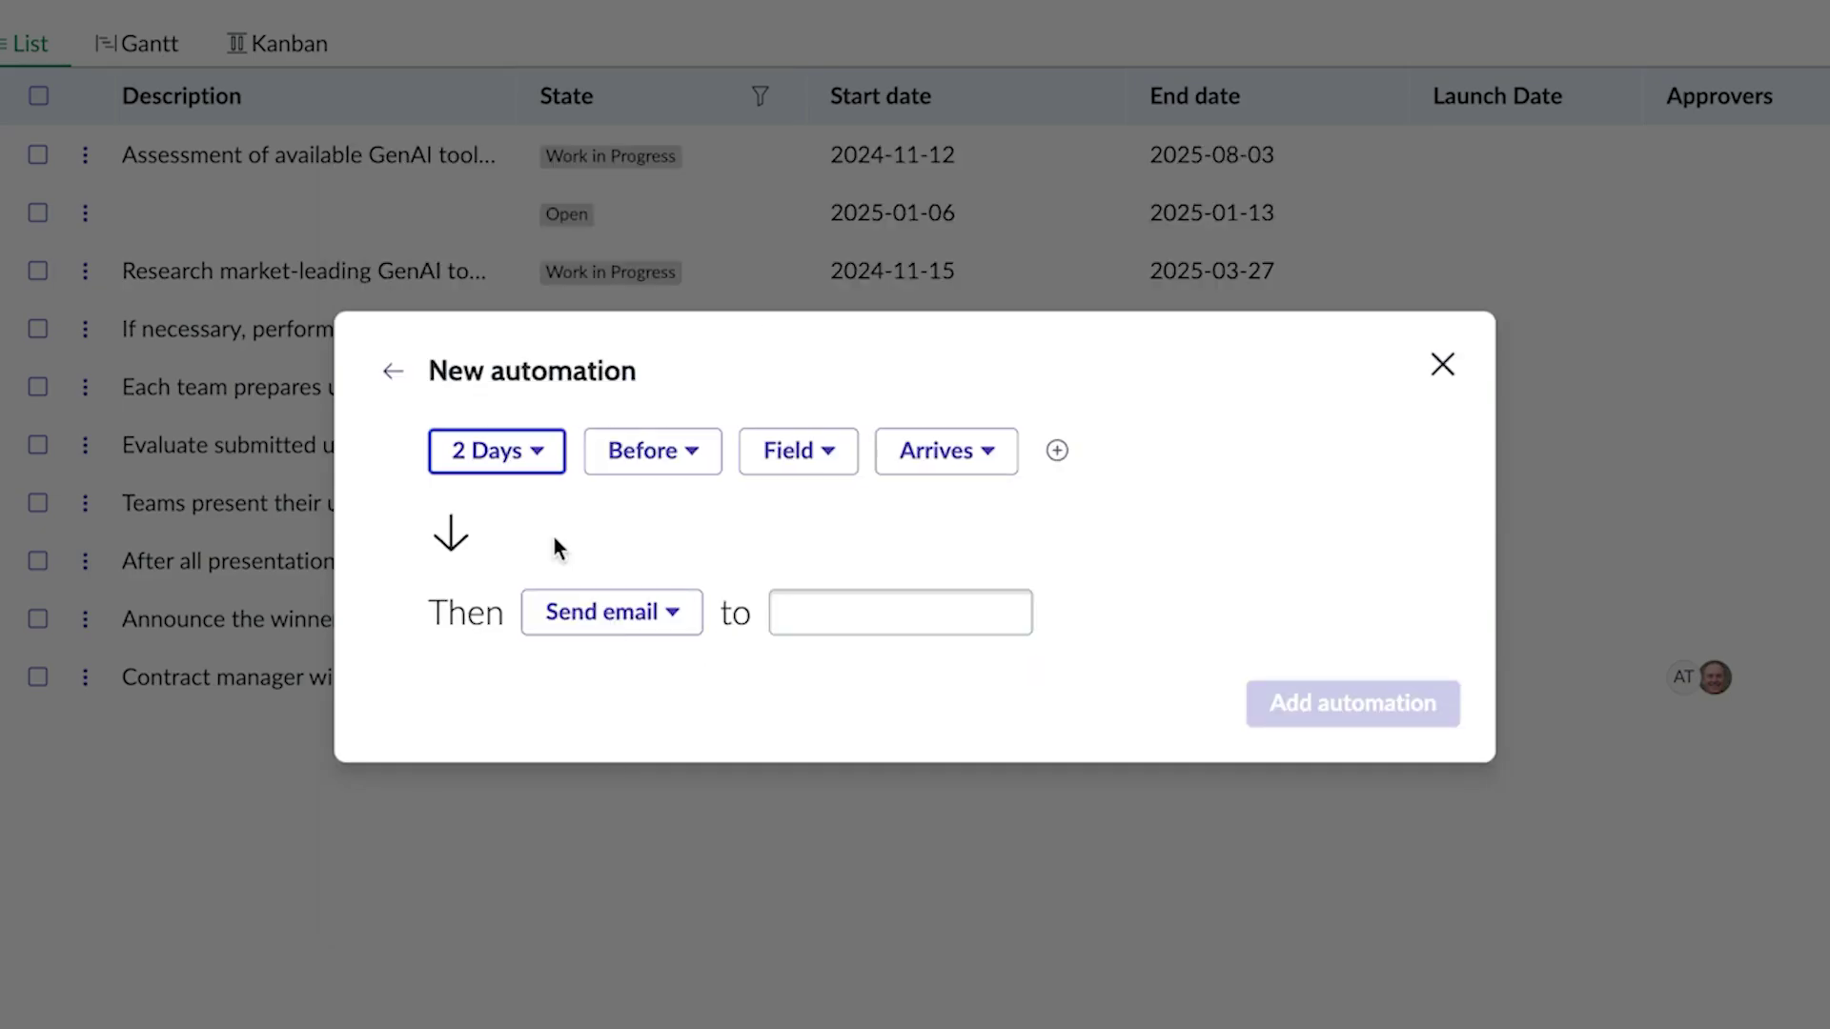
click(835, 457)
click(843, 589)
click(809, 615)
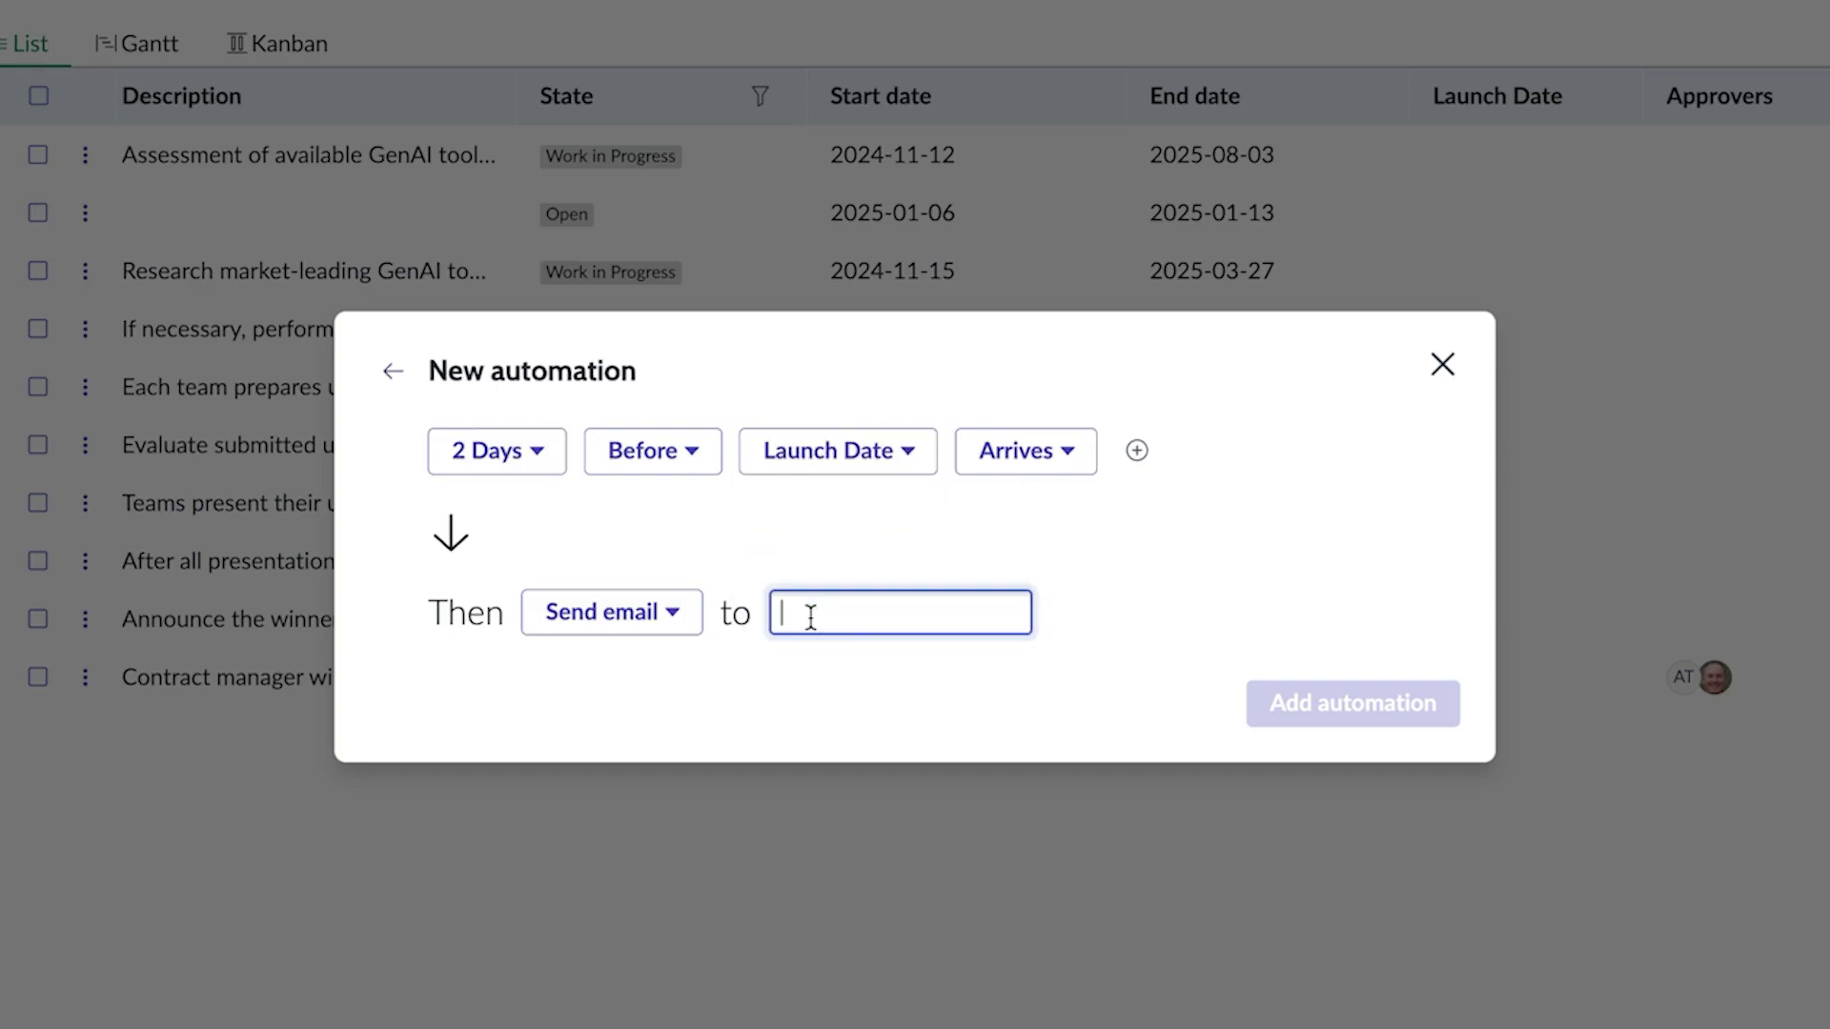
text(assi)
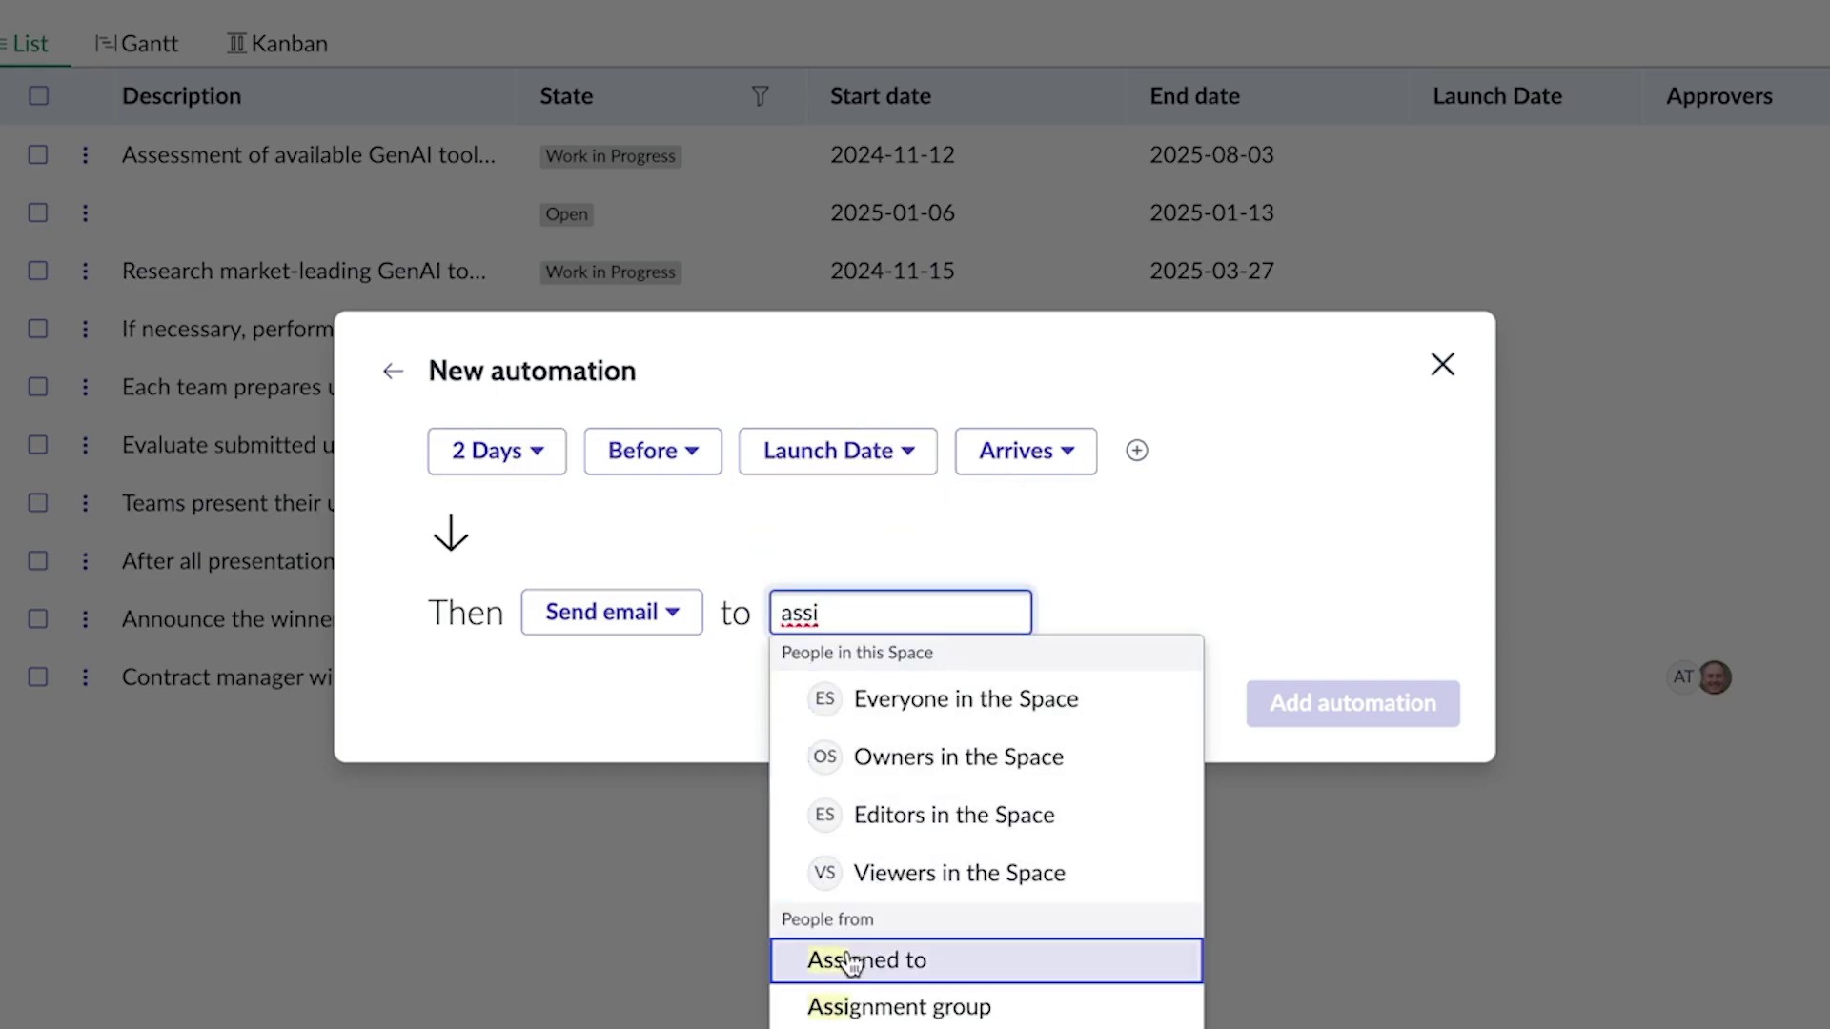
click(839, 963)
click(1374, 710)
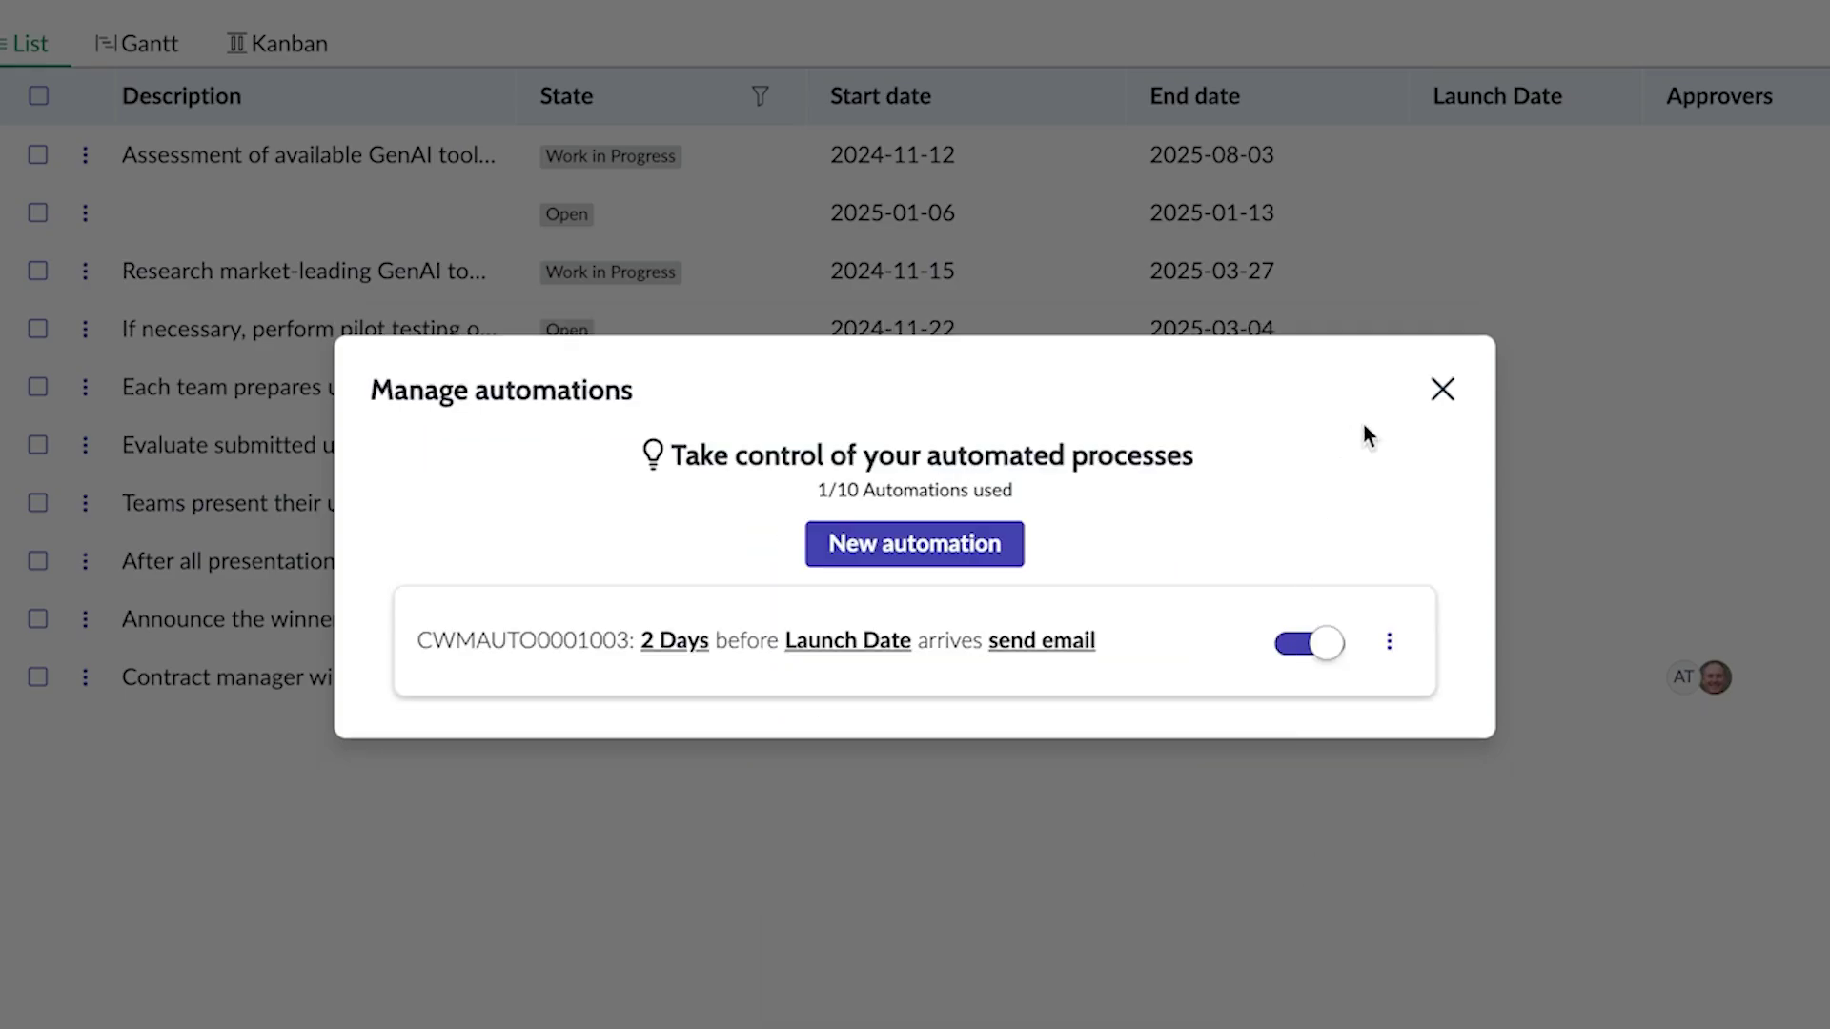
click(1441, 391)
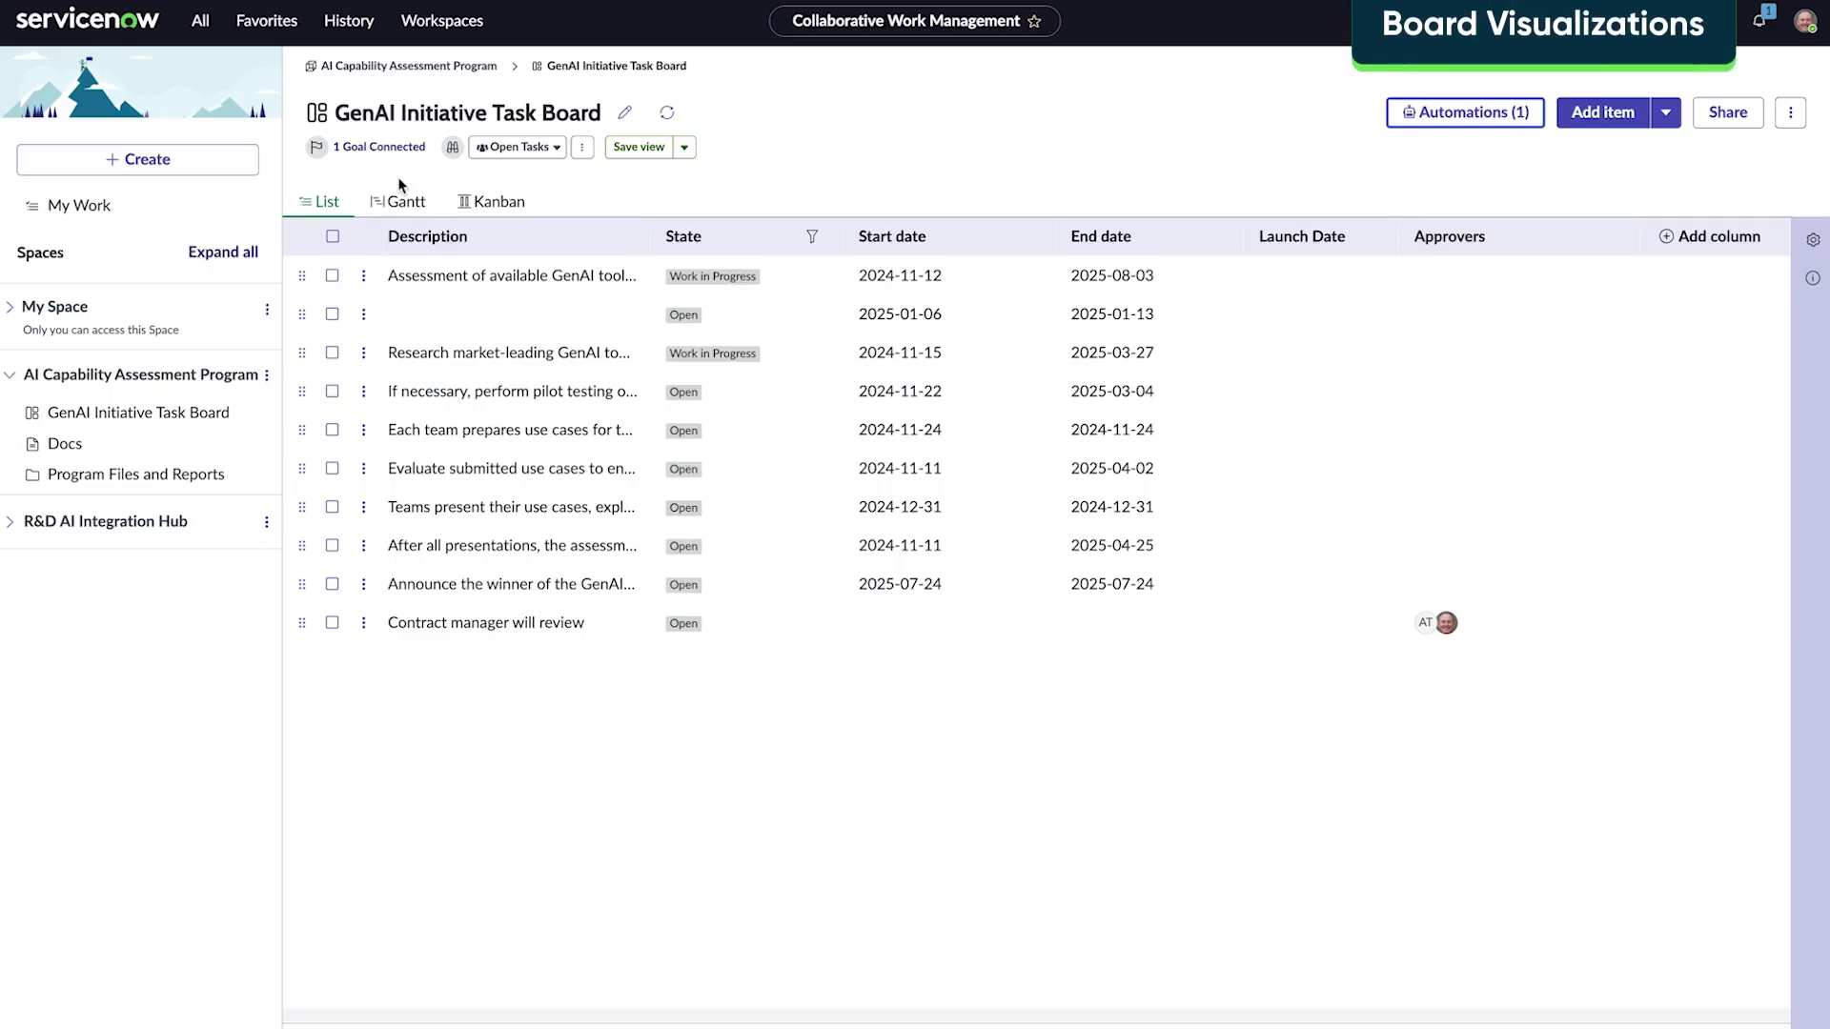
Step: On the Kanban board, set the vertical lanes to group by Assigned to
click(406, 204)
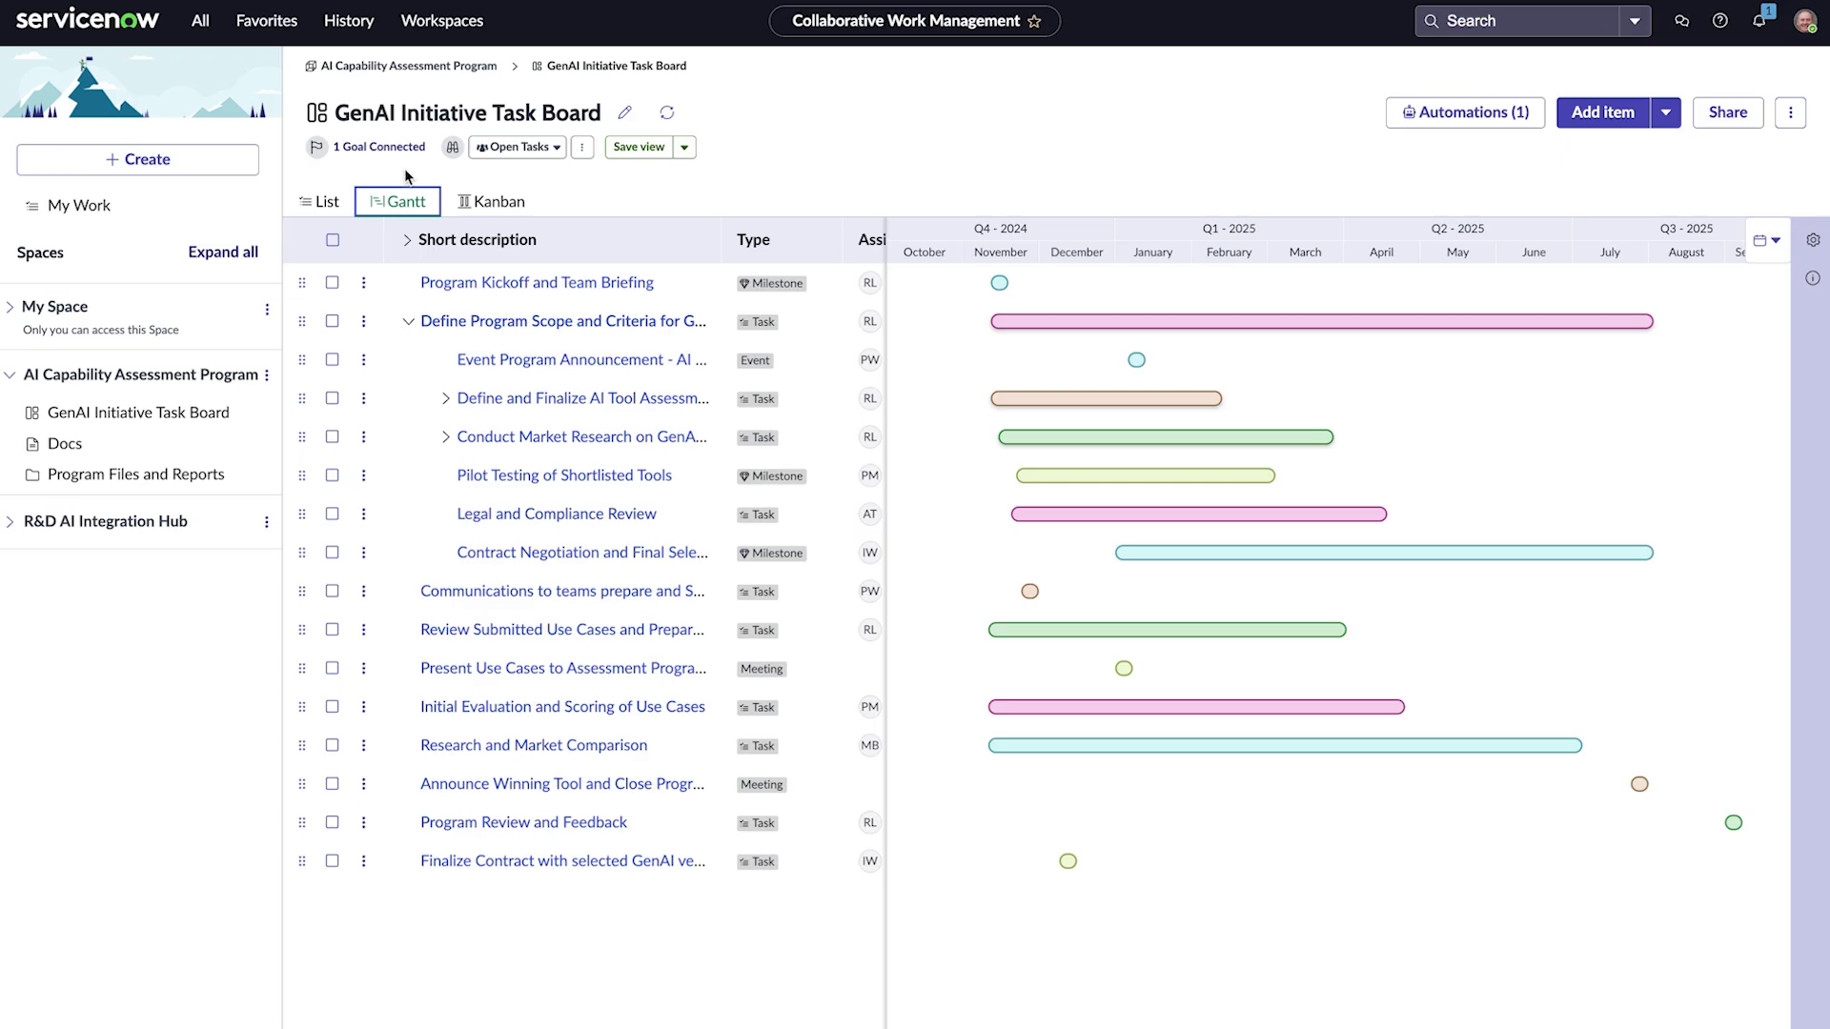
click(495, 201)
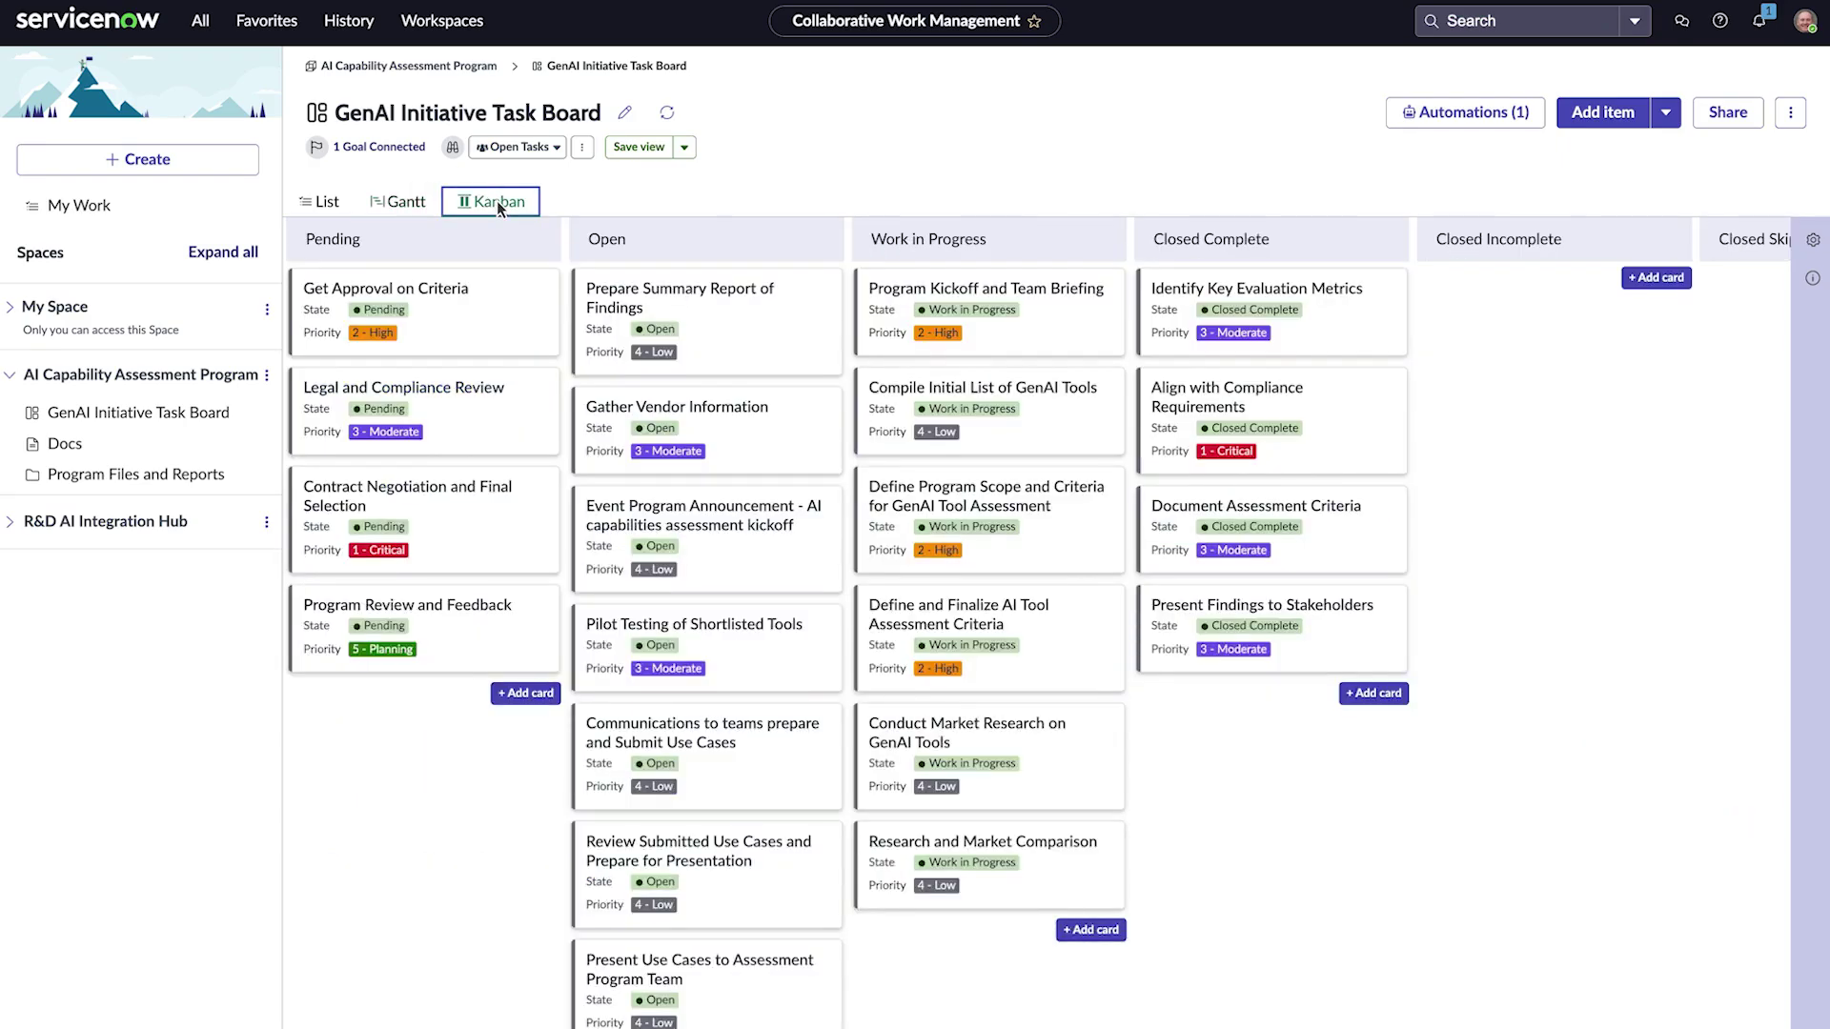
click(1812, 241)
click(1679, 341)
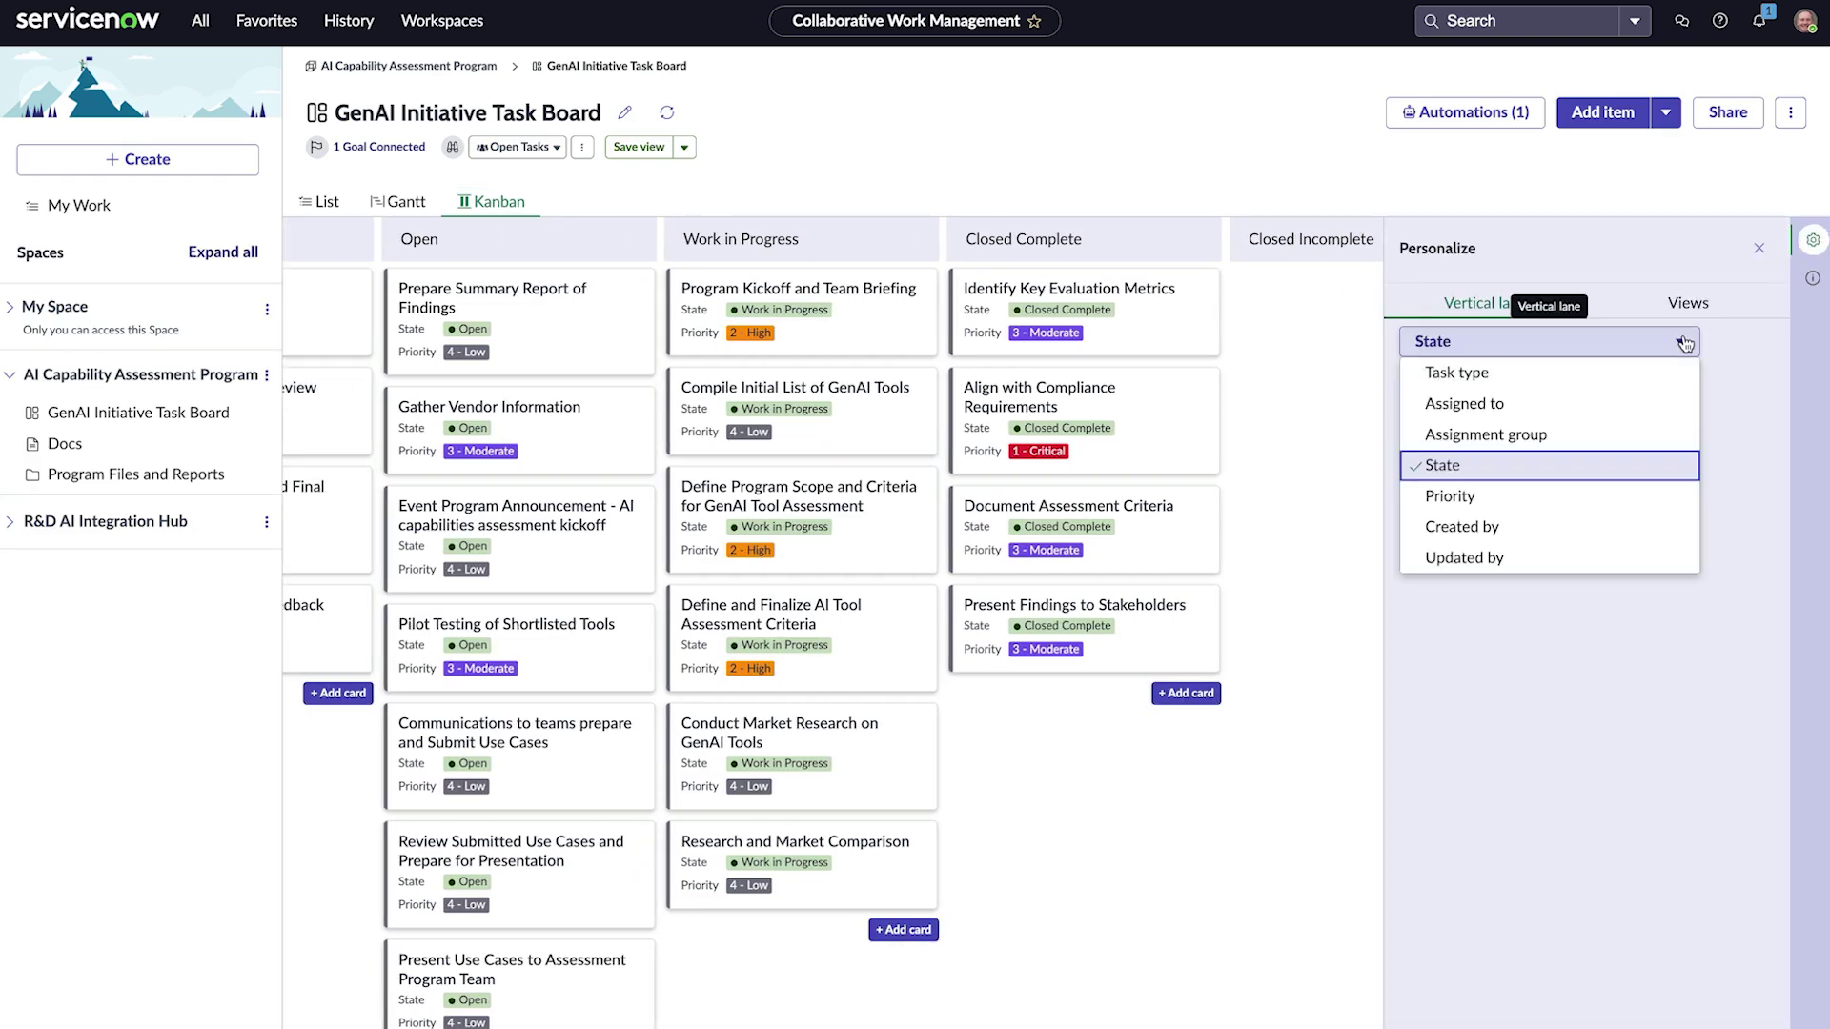
click(1628, 400)
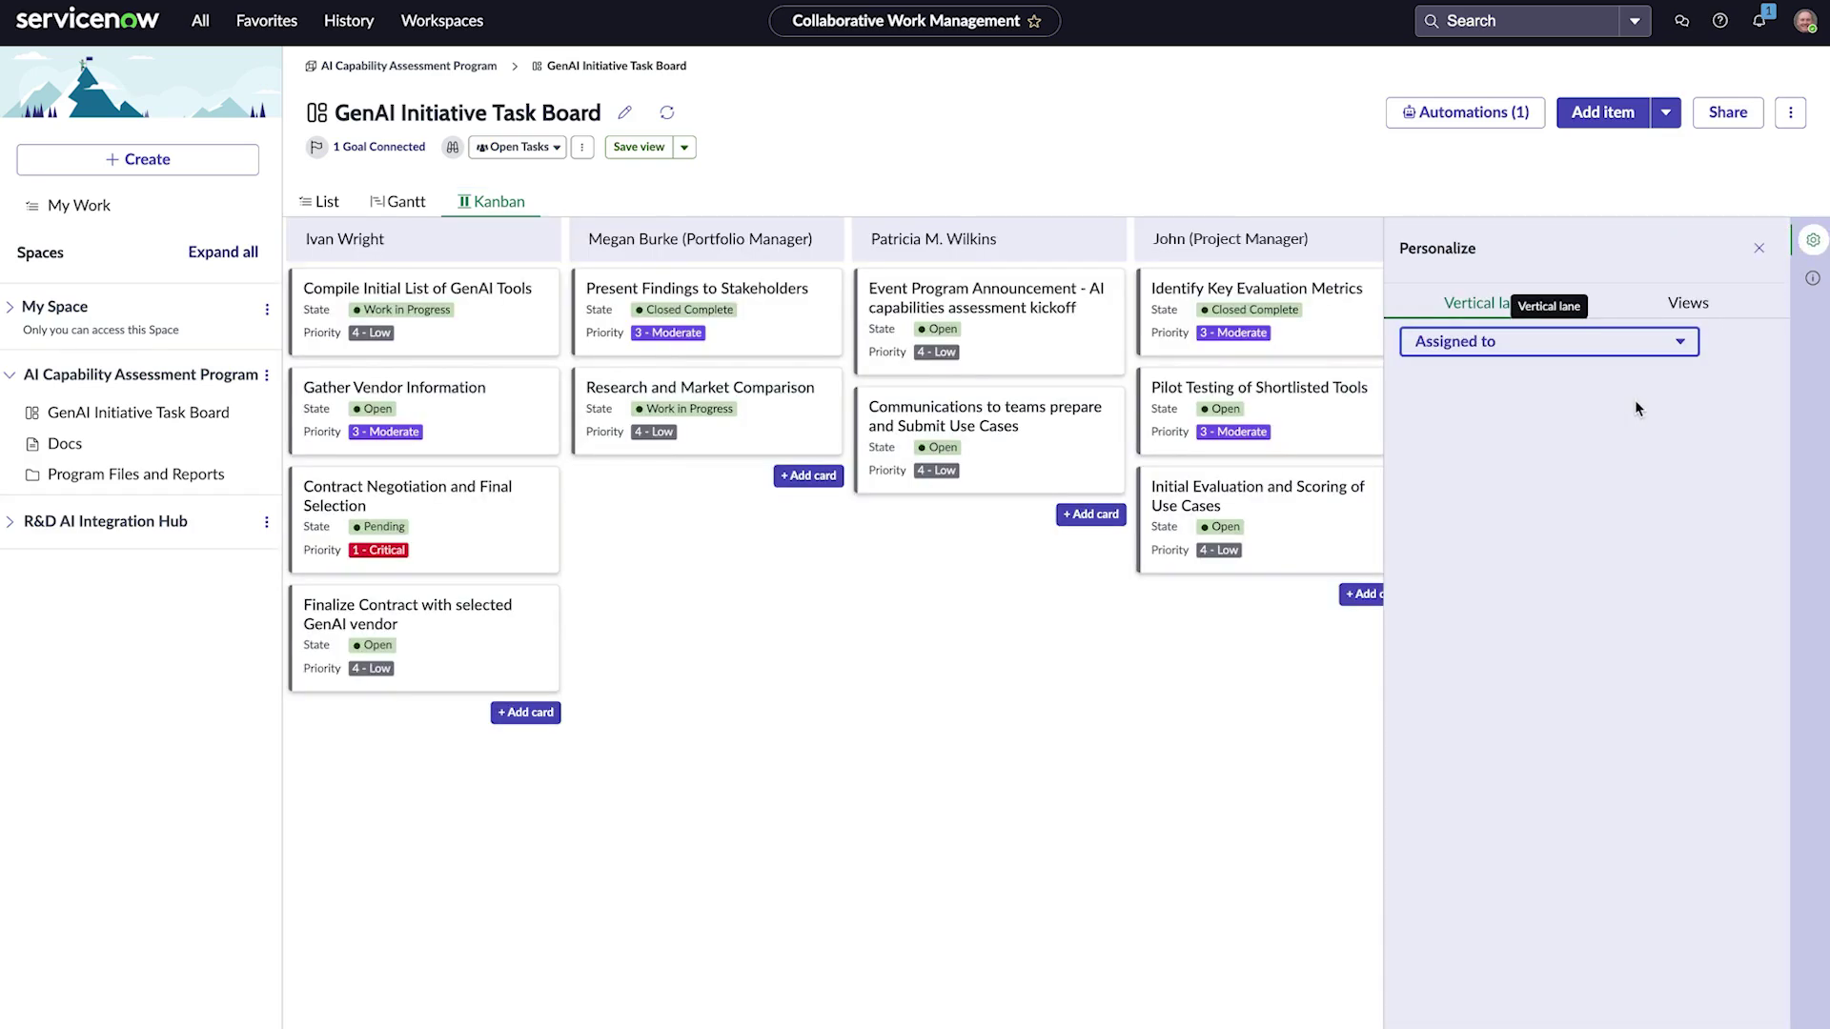
click(1813, 240)
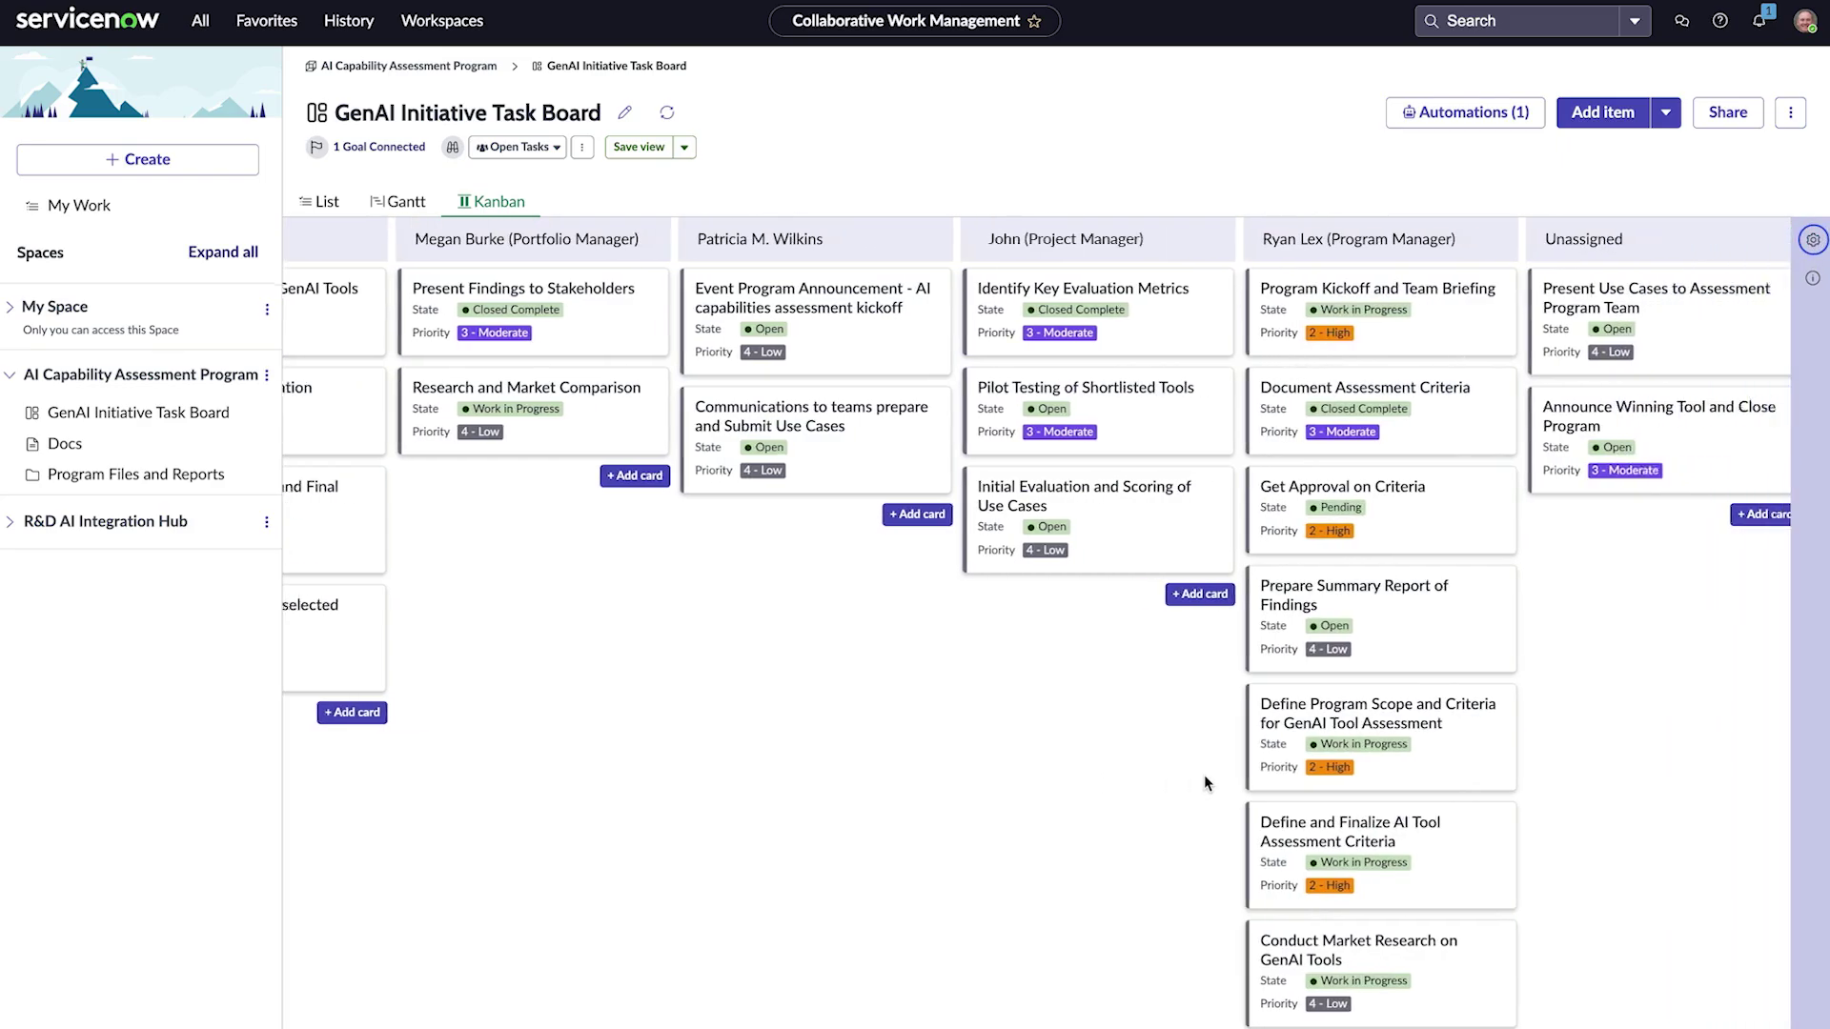
Step: Move the Announce Winning Tool and Close Program card from Unassigned into an assignee's lane
scroll(1203, 775, right, 3)
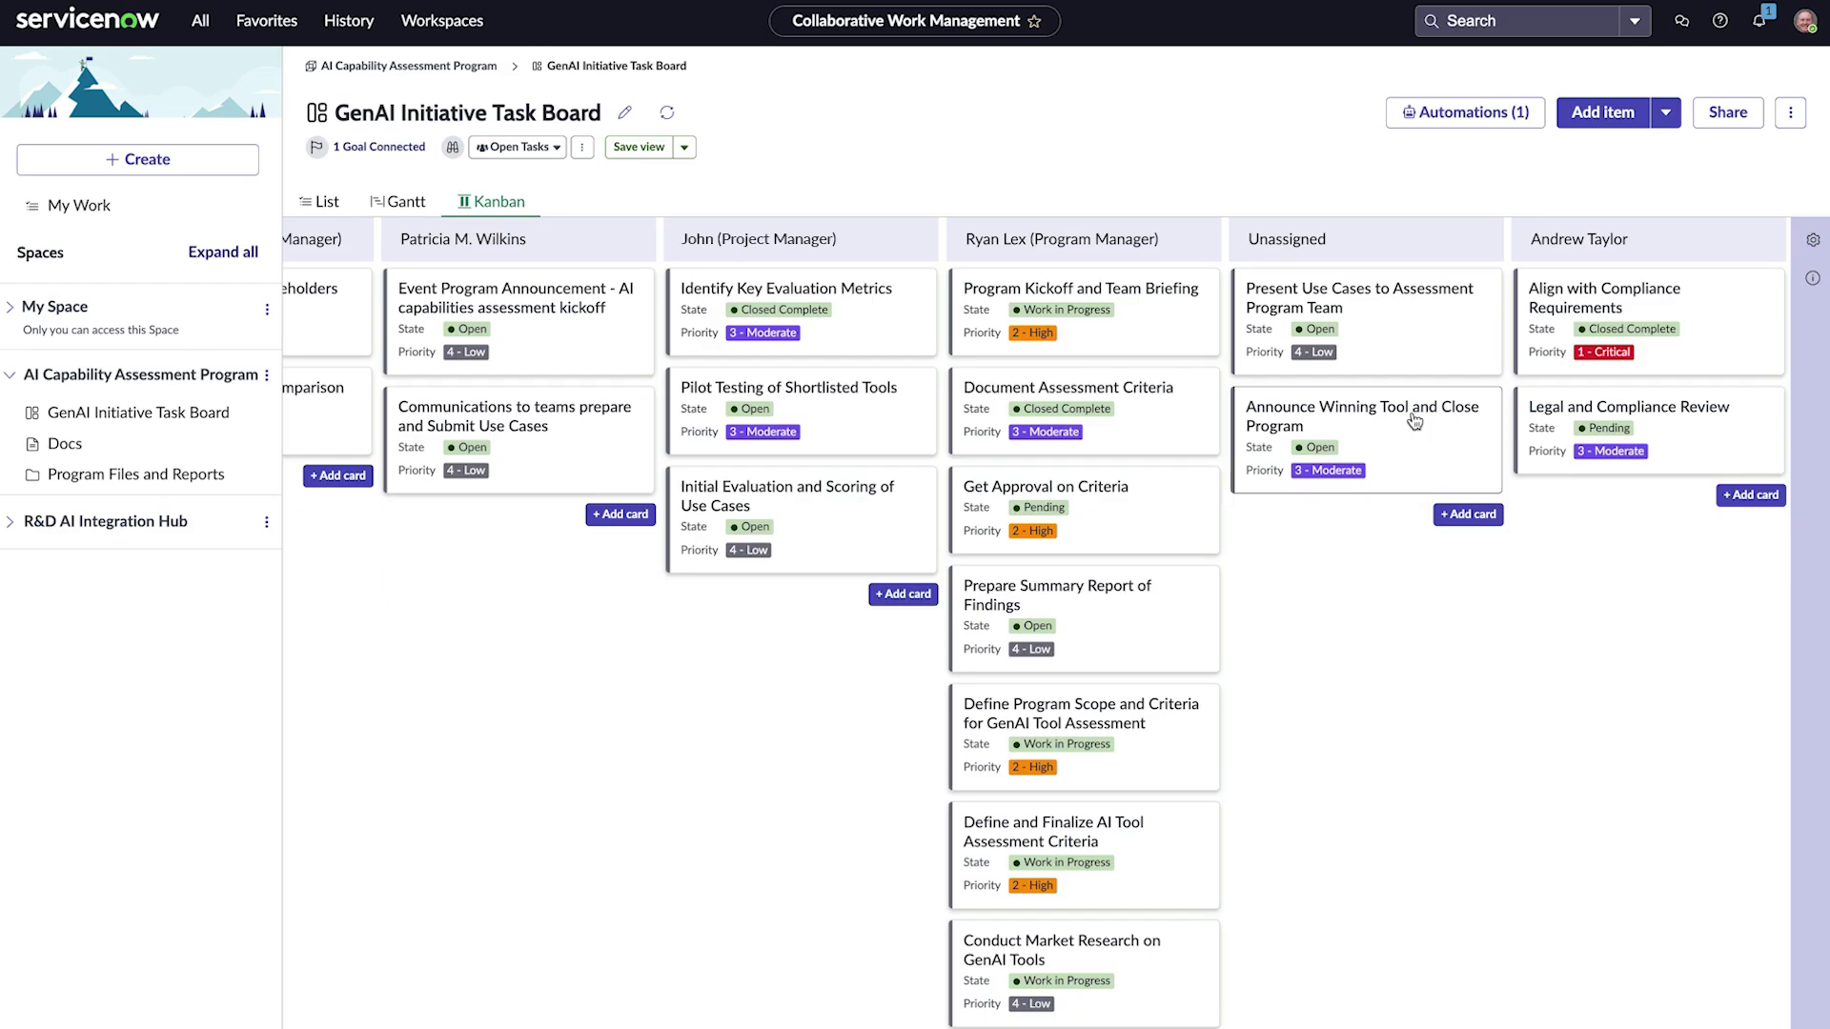
drag(1414, 422, 565, 547)
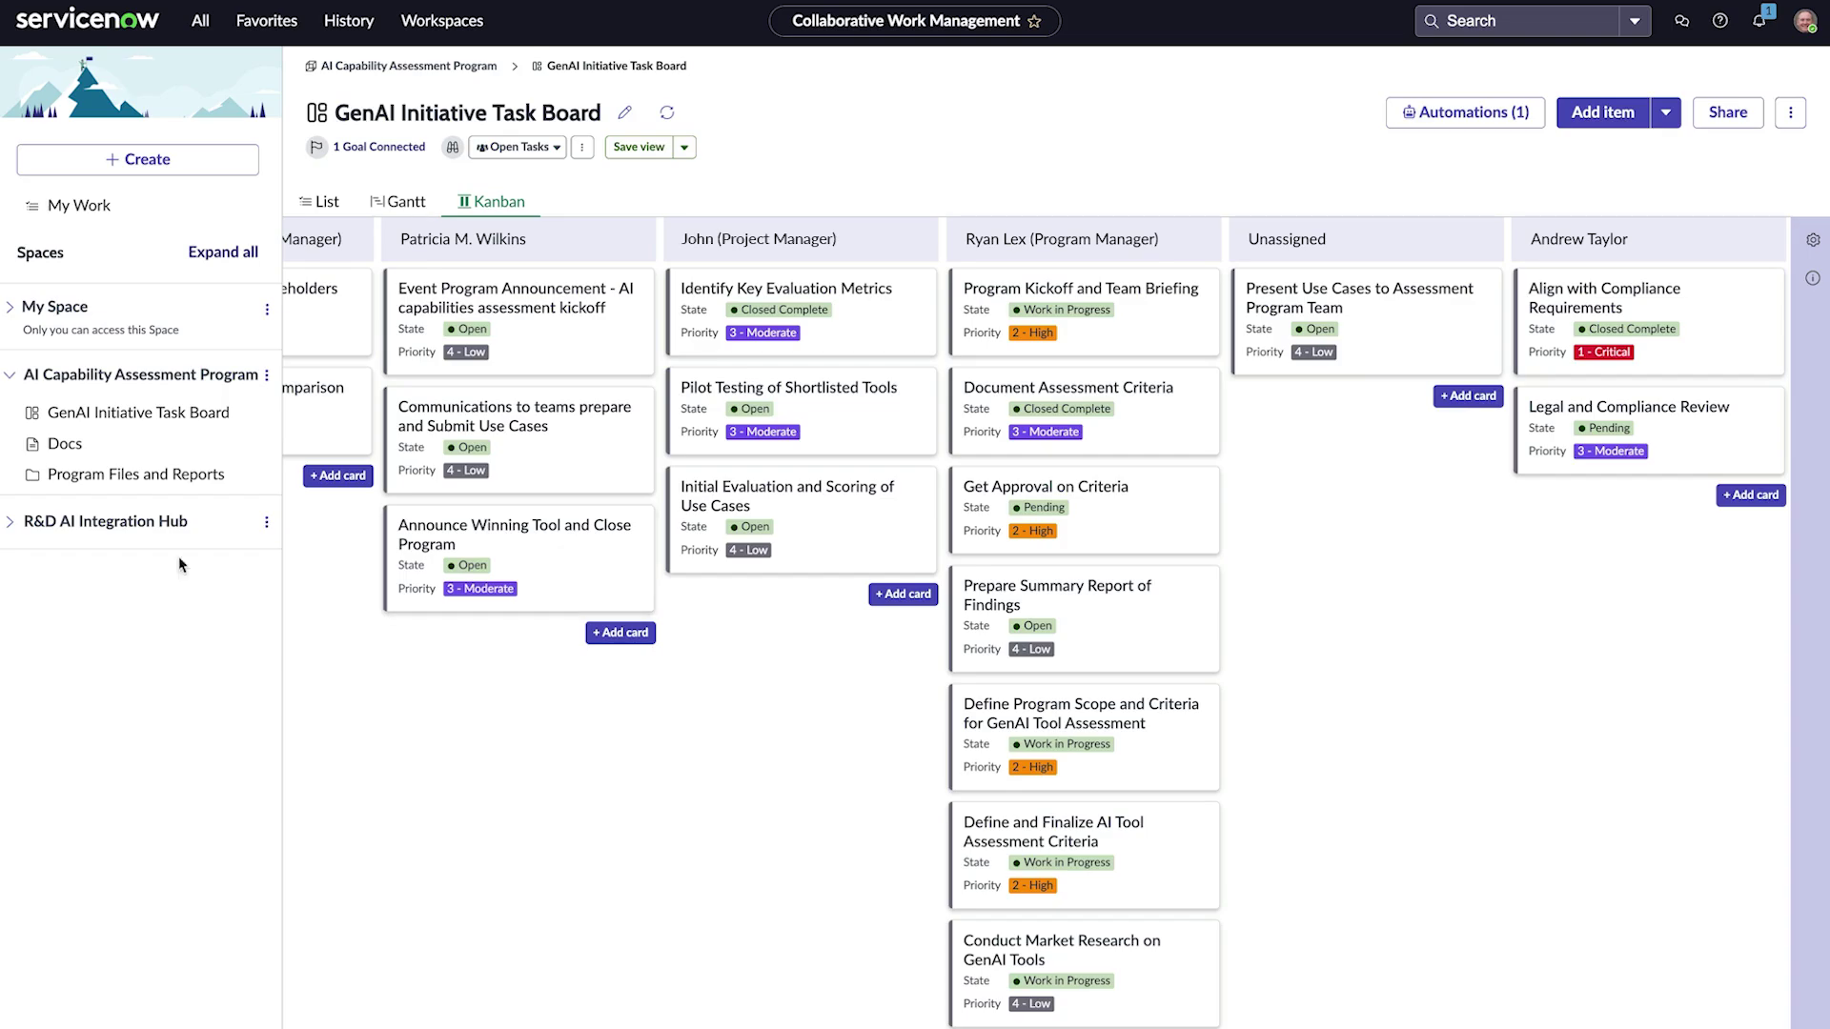
click(79, 437)
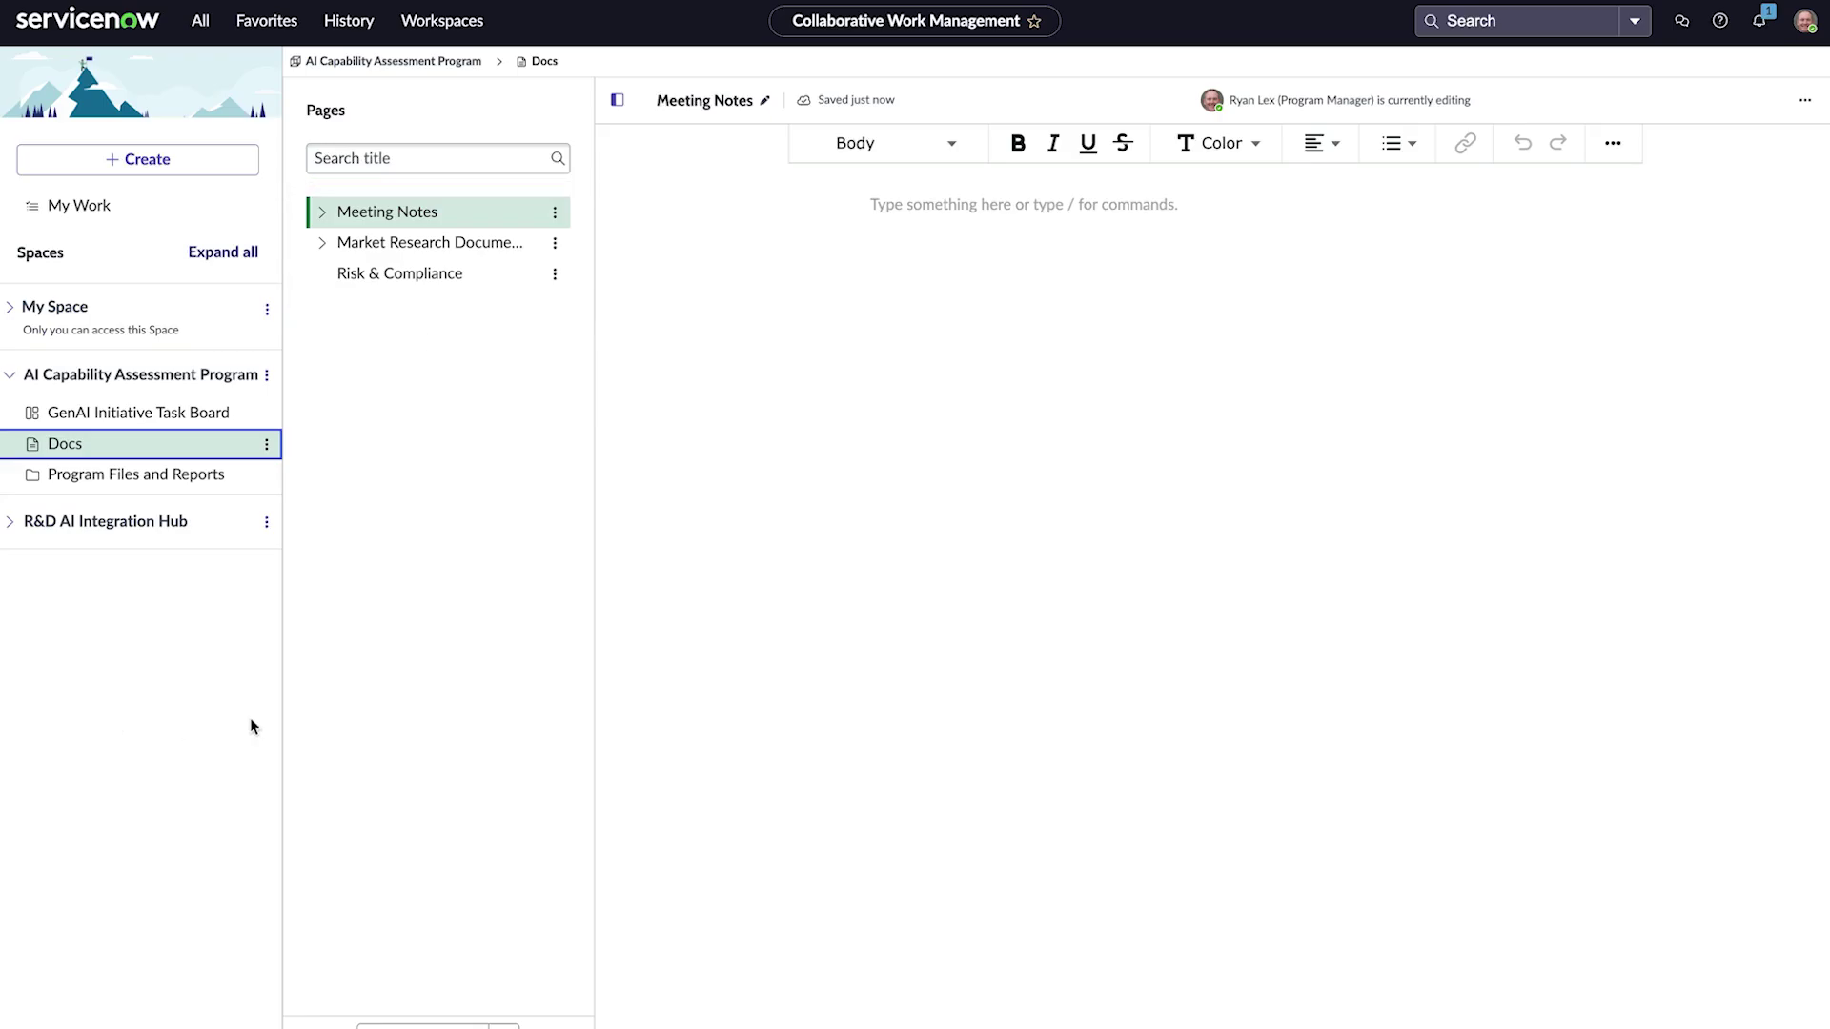
Step: In the AI Tool Selection Kickoff notes, set the first action item's status to Completed
click(321, 213)
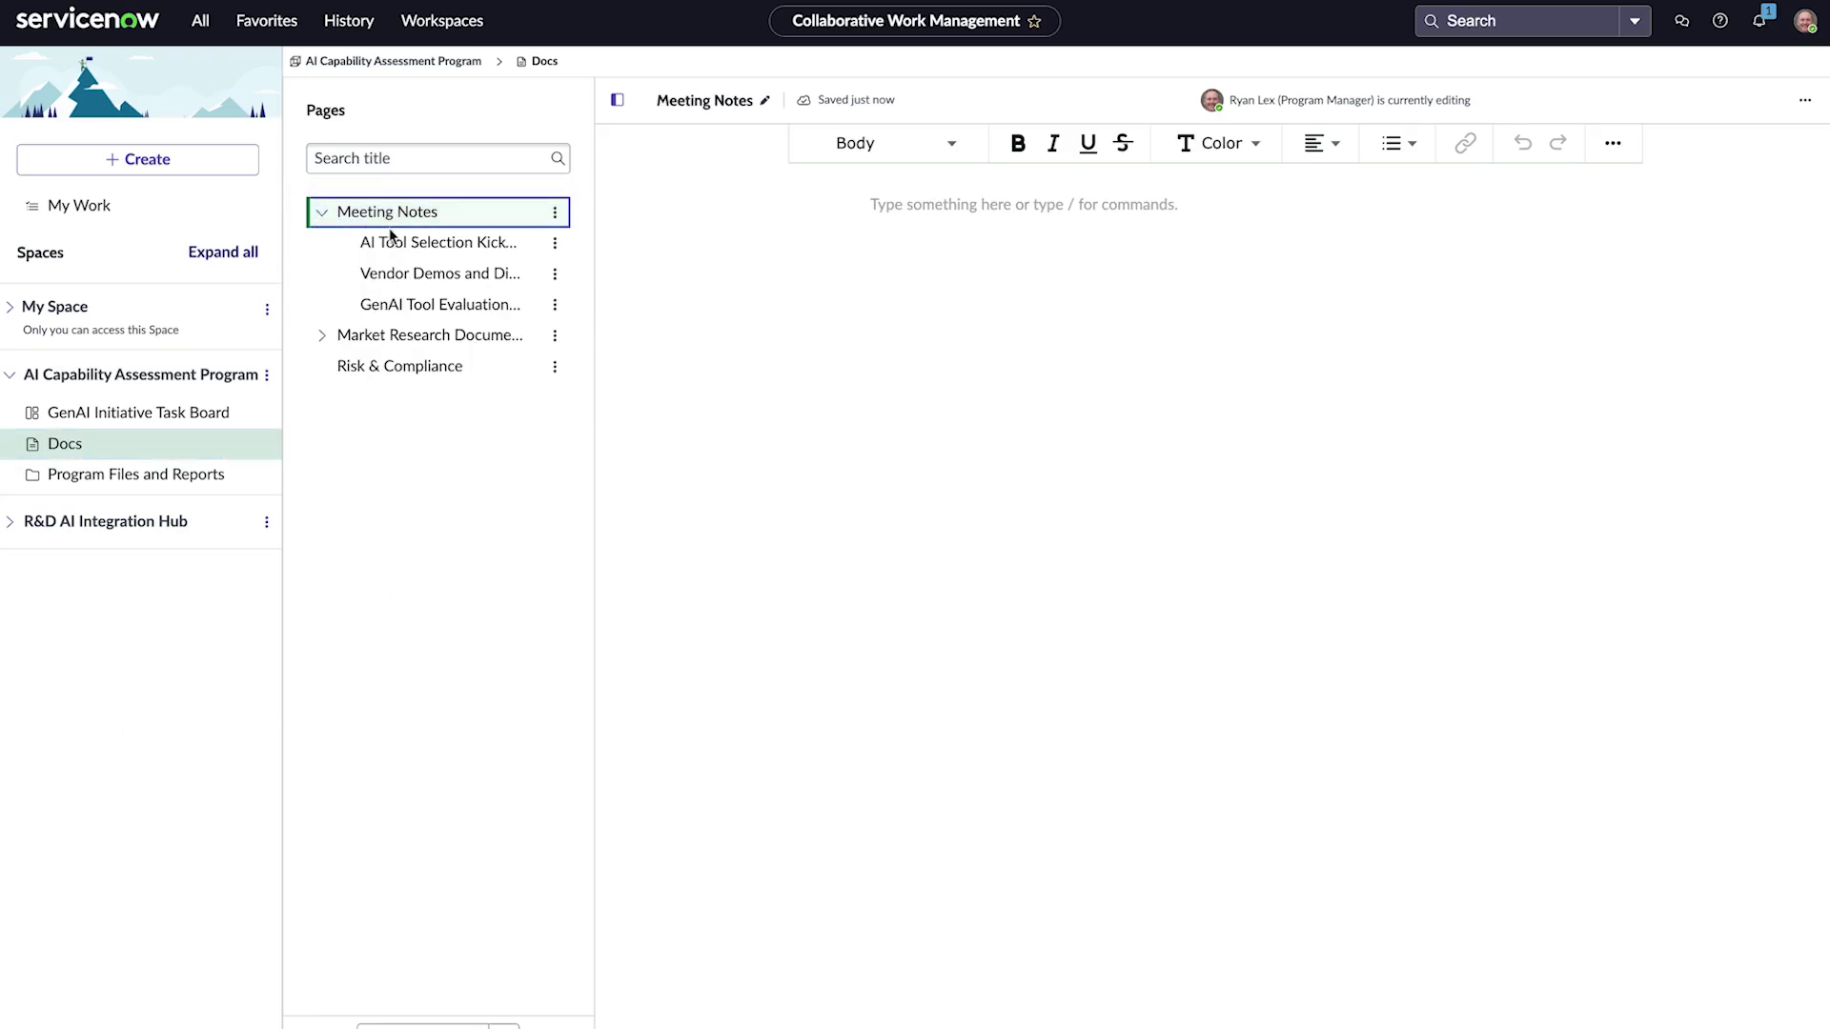
click(417, 249)
scroll(1523, 257, down, 4)
scroll(1523, 257, down, 15)
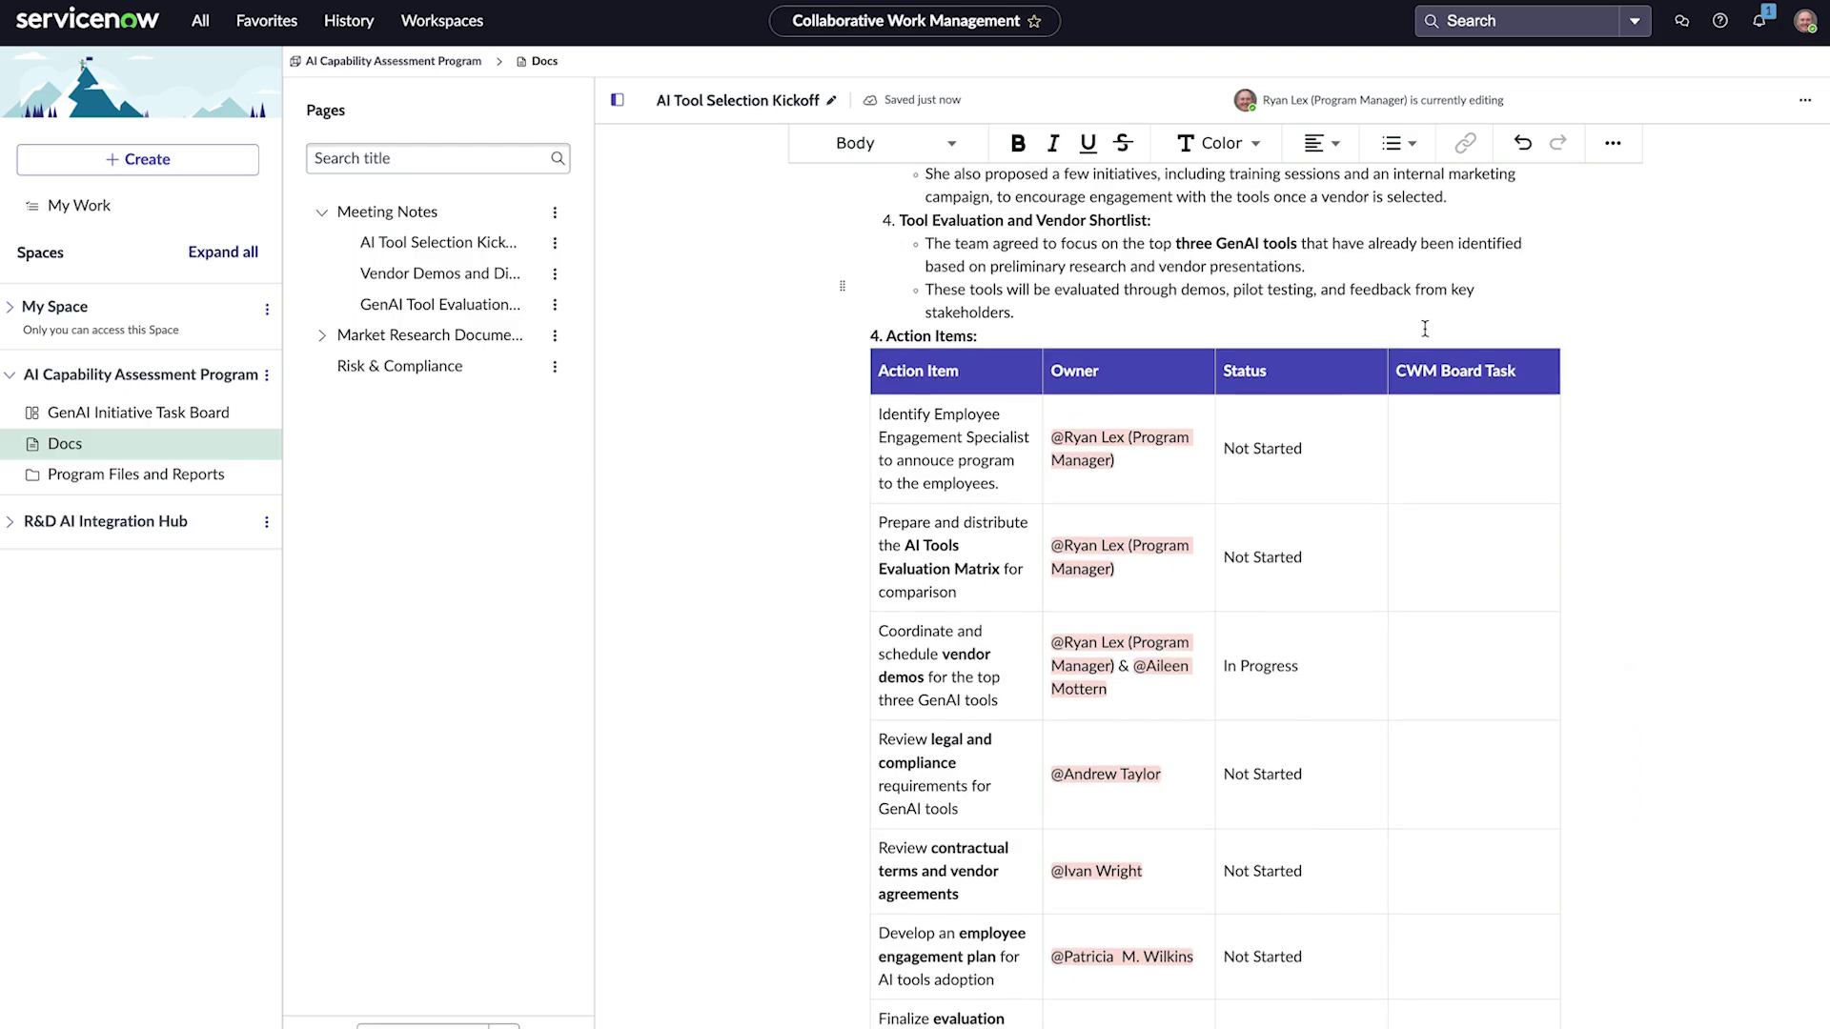
triple_click(1263, 448)
text(Completed)
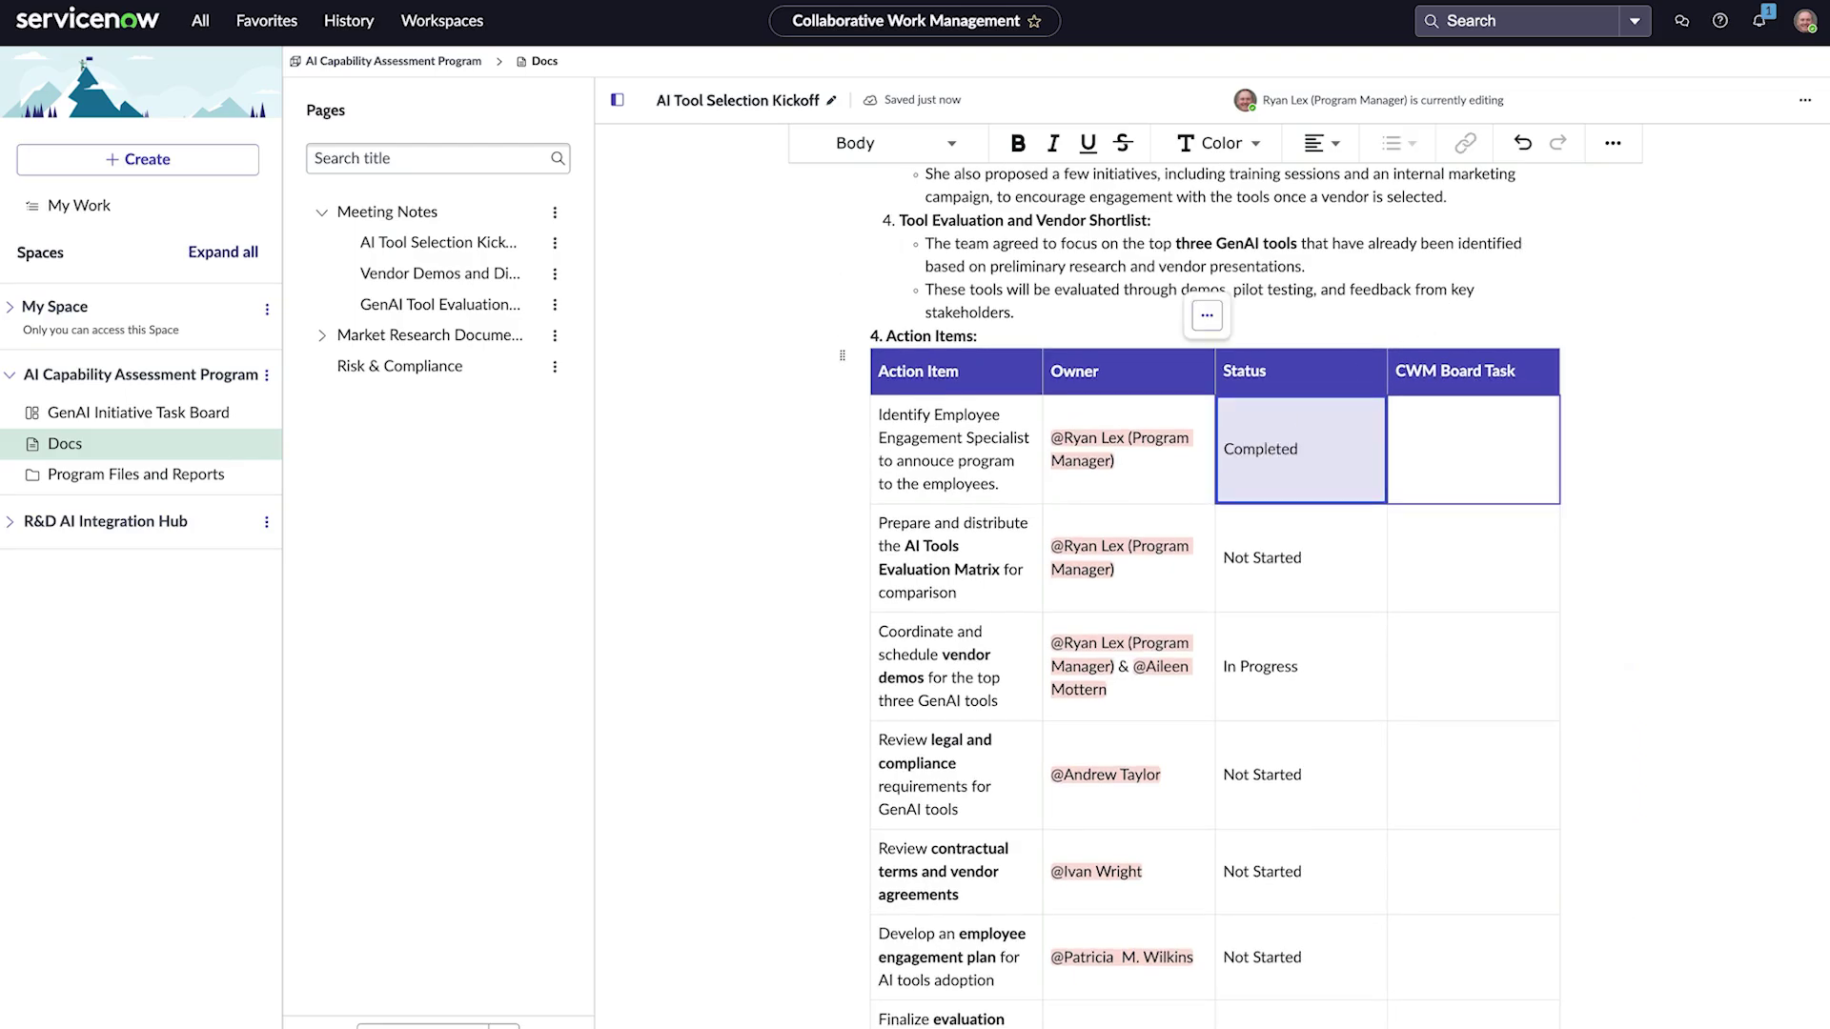
key(Tab)
text(/)
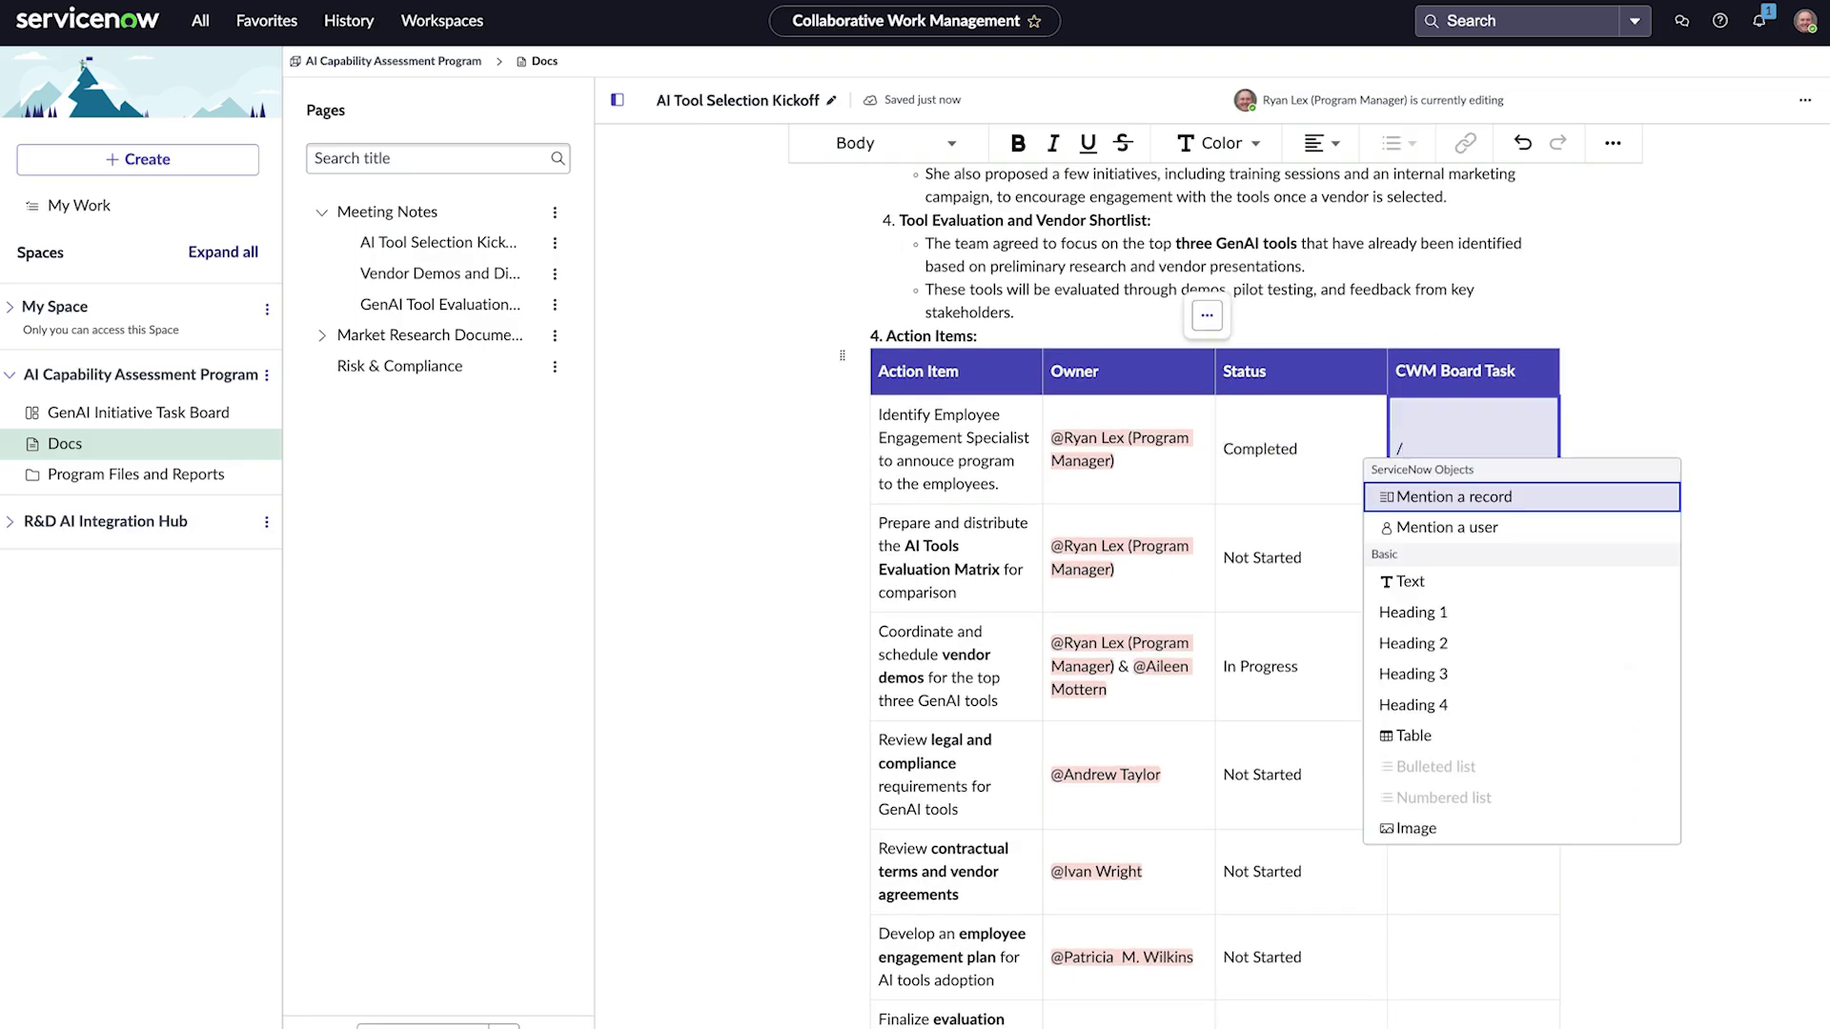
key(Return)
click(1432, 476)
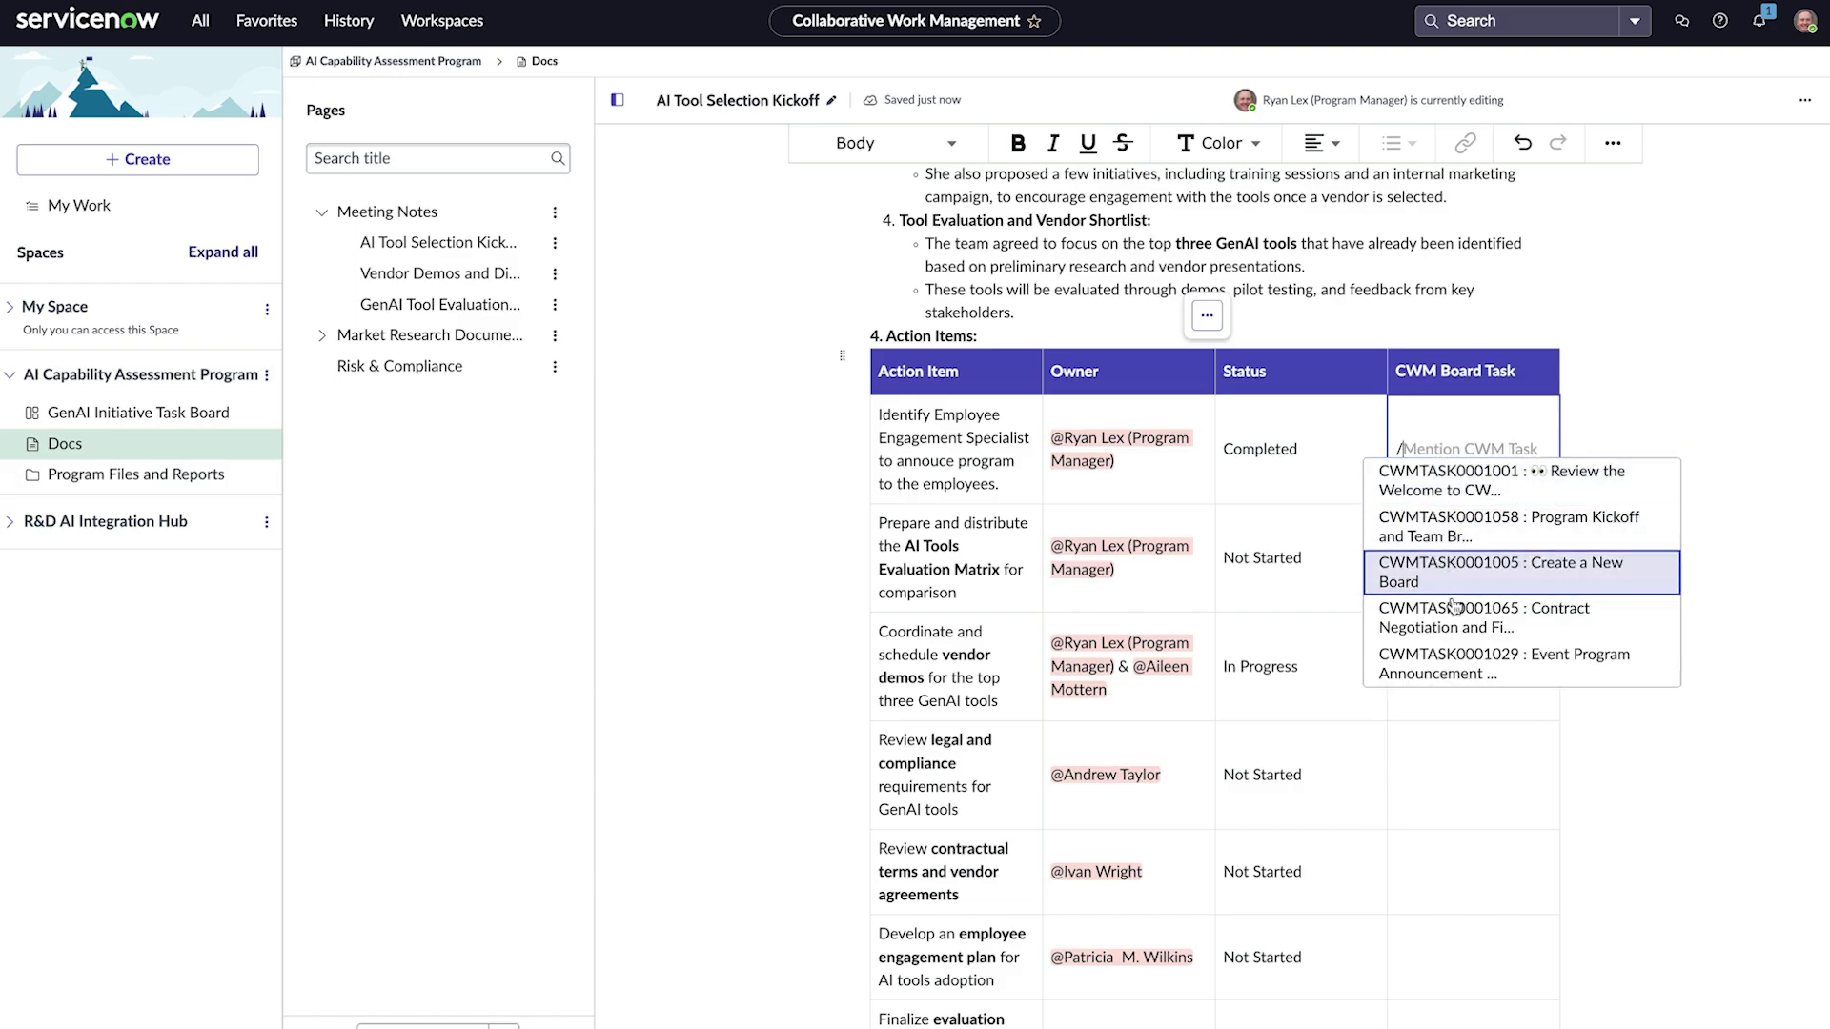
click(1444, 667)
text(@Patri)
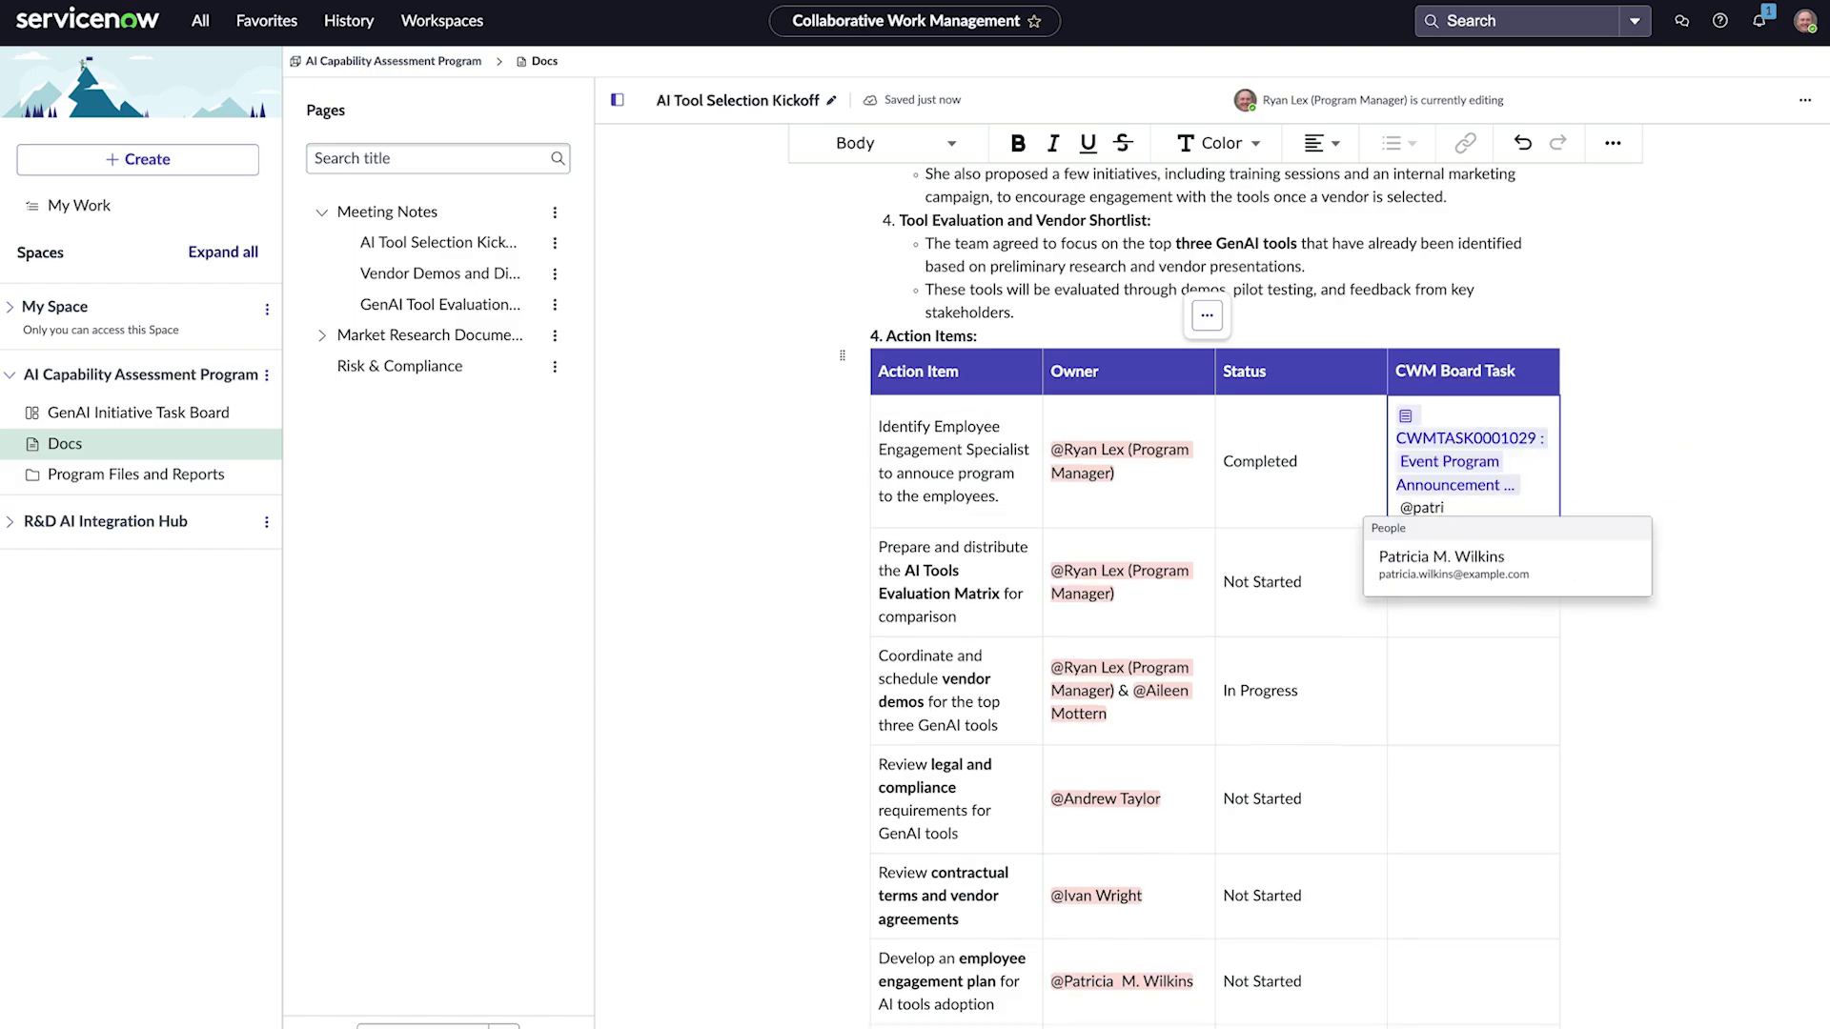
click(1456, 562)
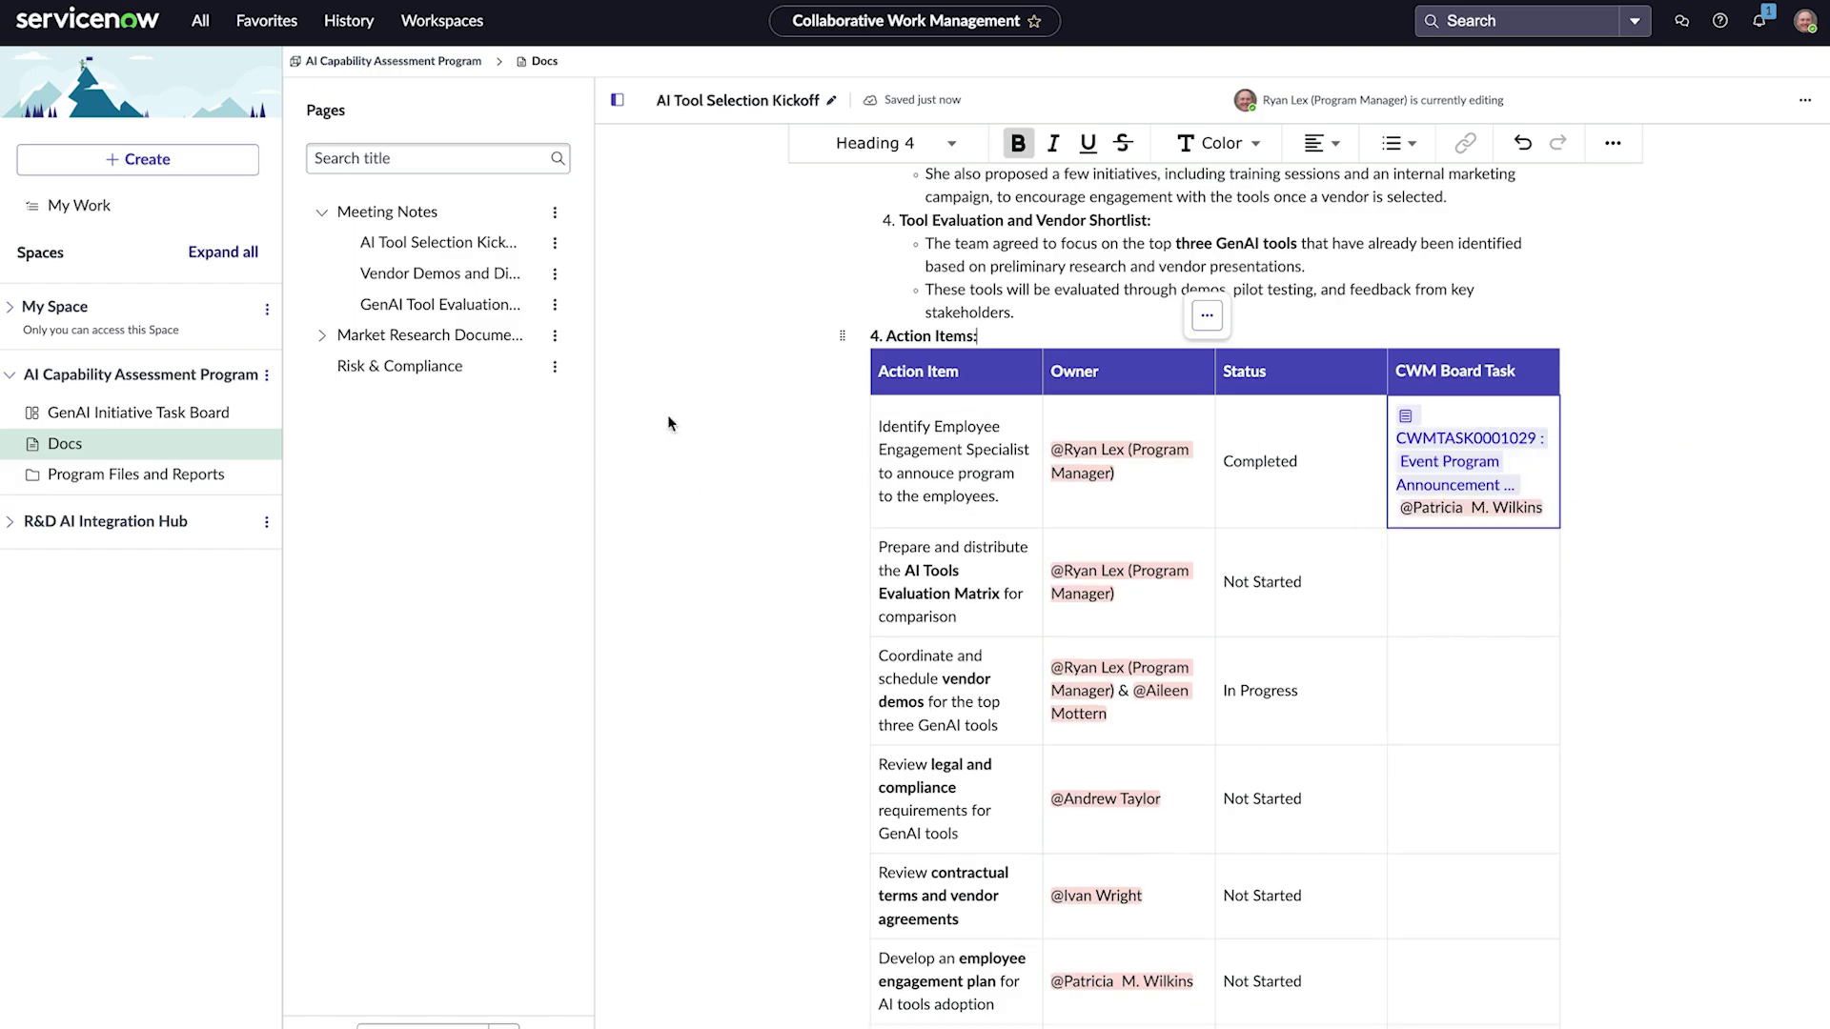
Step: Create a subpage titled 'Next Meeting' under Meeting Notes
click(554, 213)
click(617, 231)
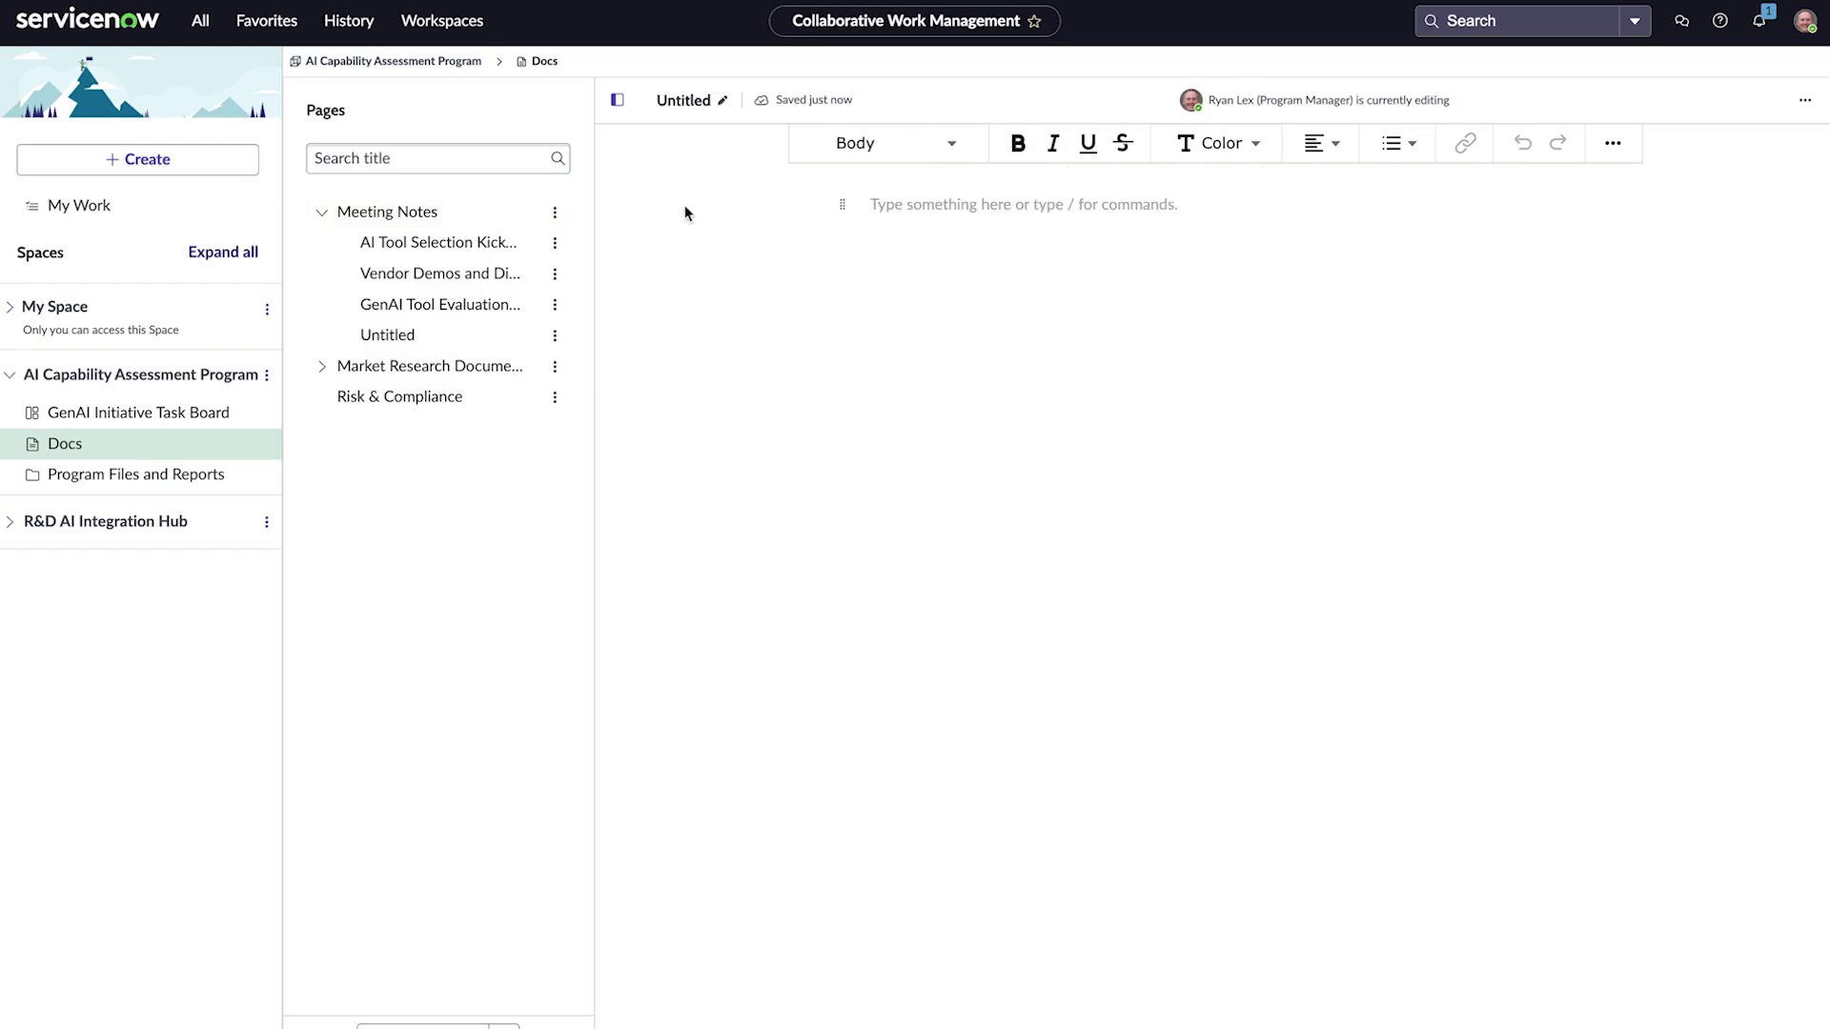
click(684, 100)
text(Next Meeting)
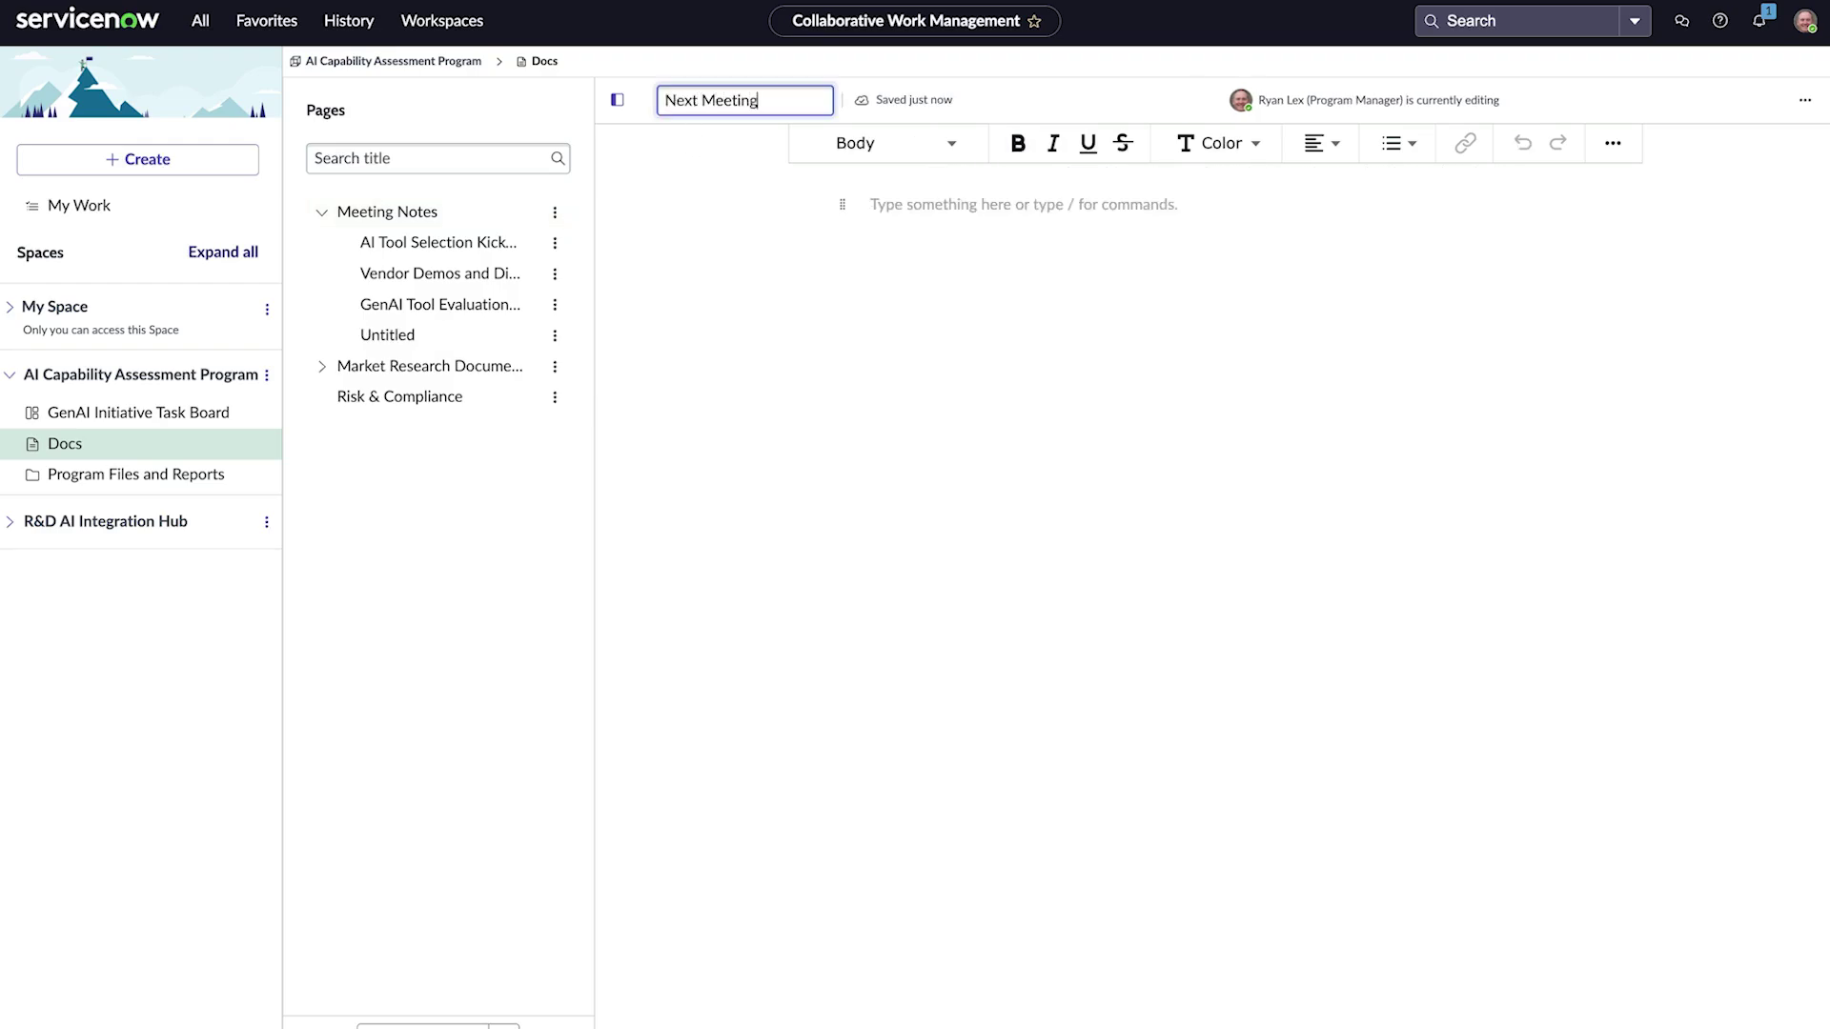
key(Return)
Step: Apply the Meeting Notes template to the Next Meeting page
click(555, 335)
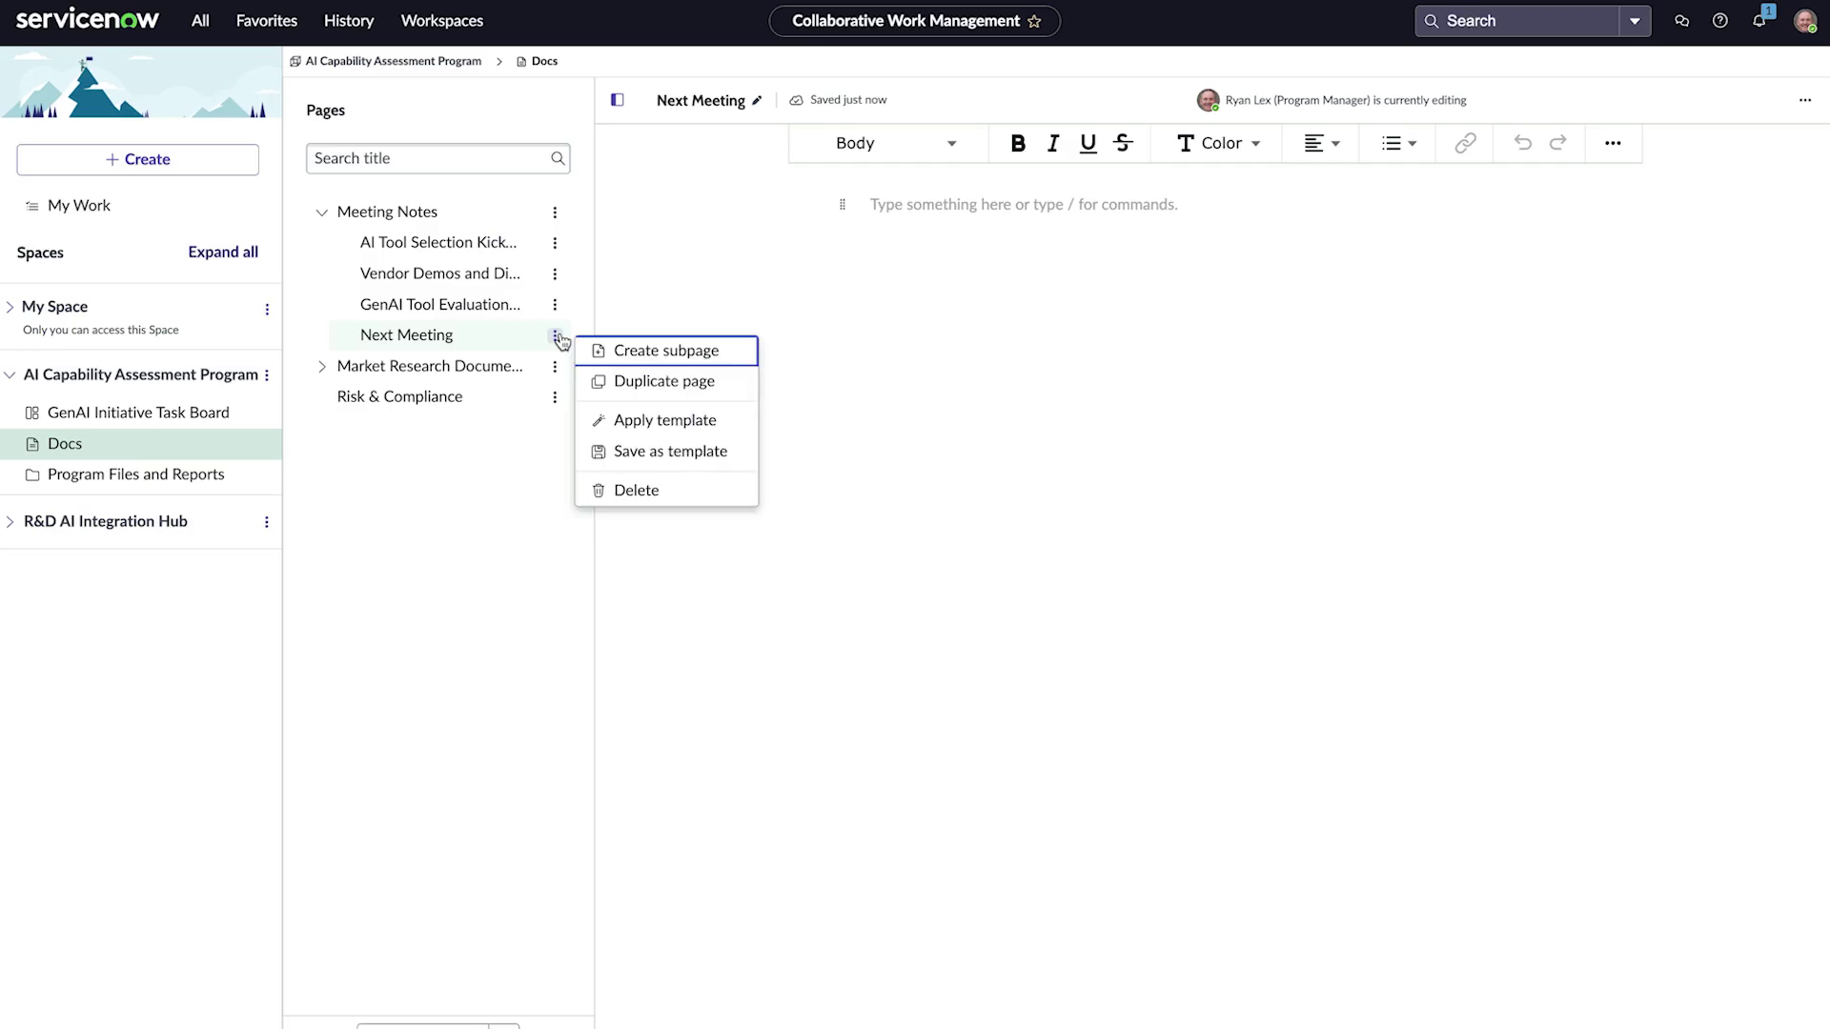
click(647, 421)
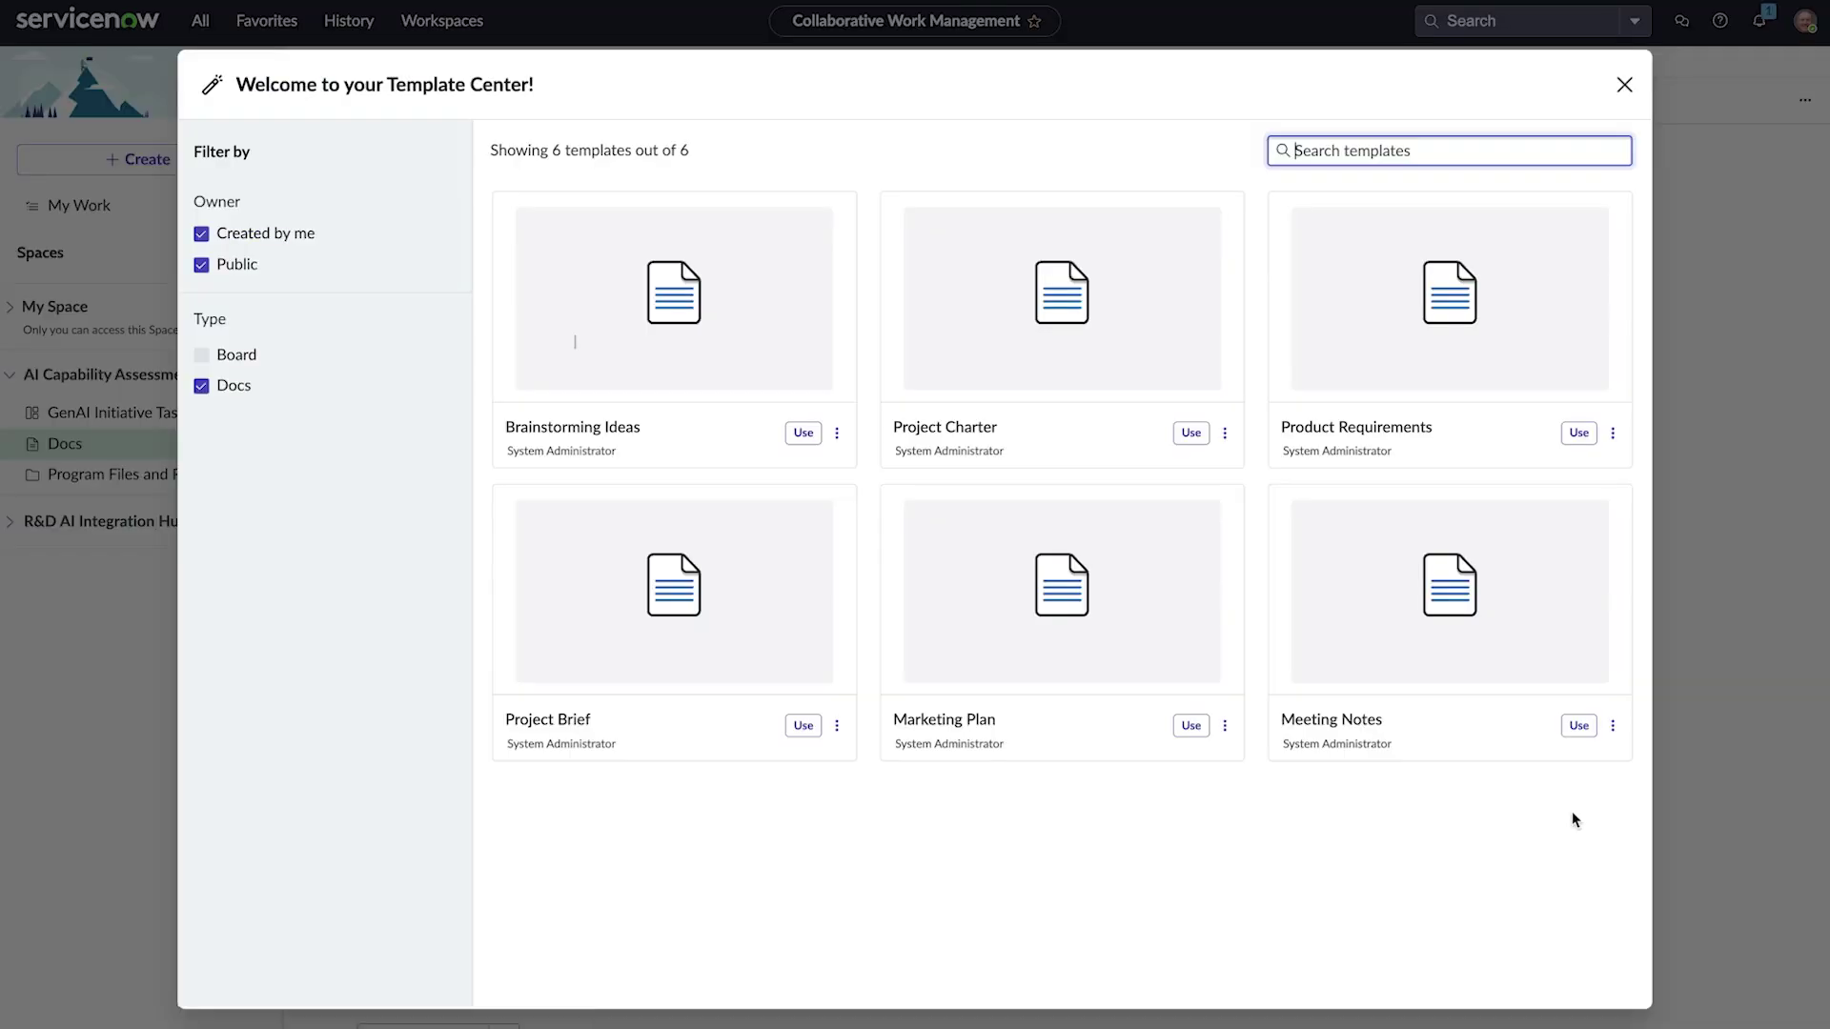
click(1578, 726)
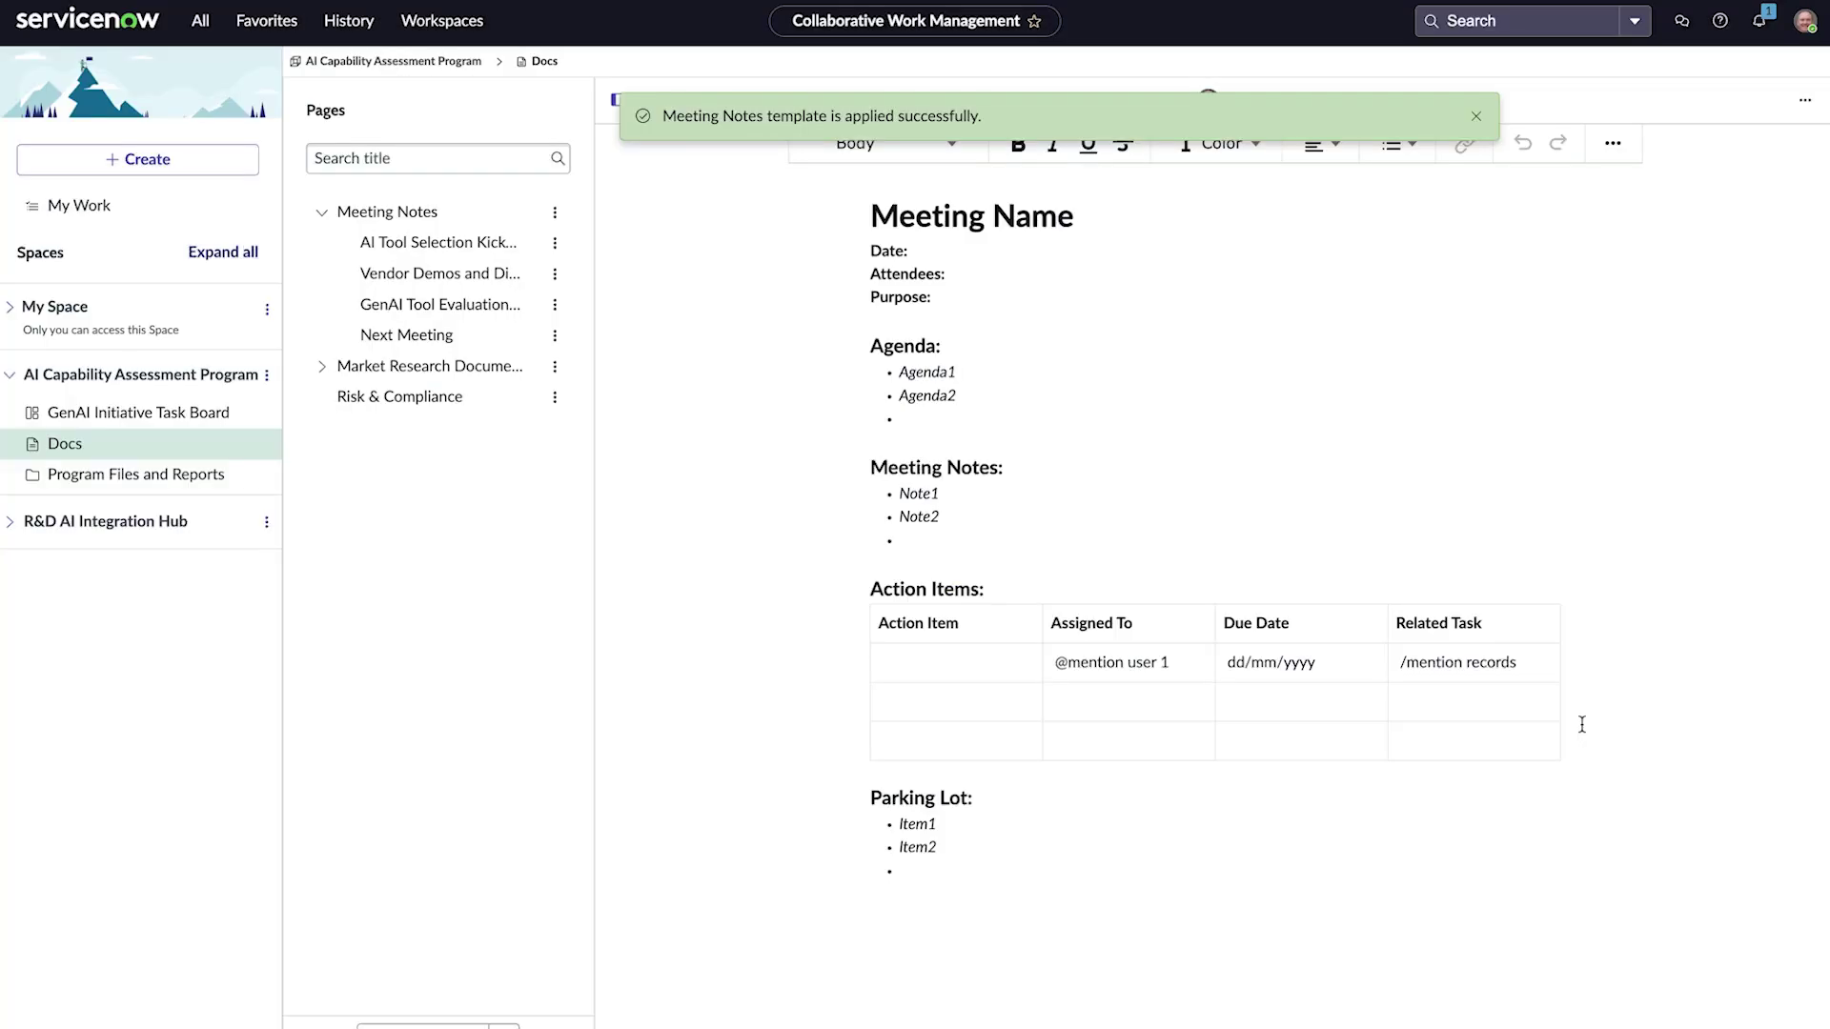
click(1480, 114)
click(454, 19)
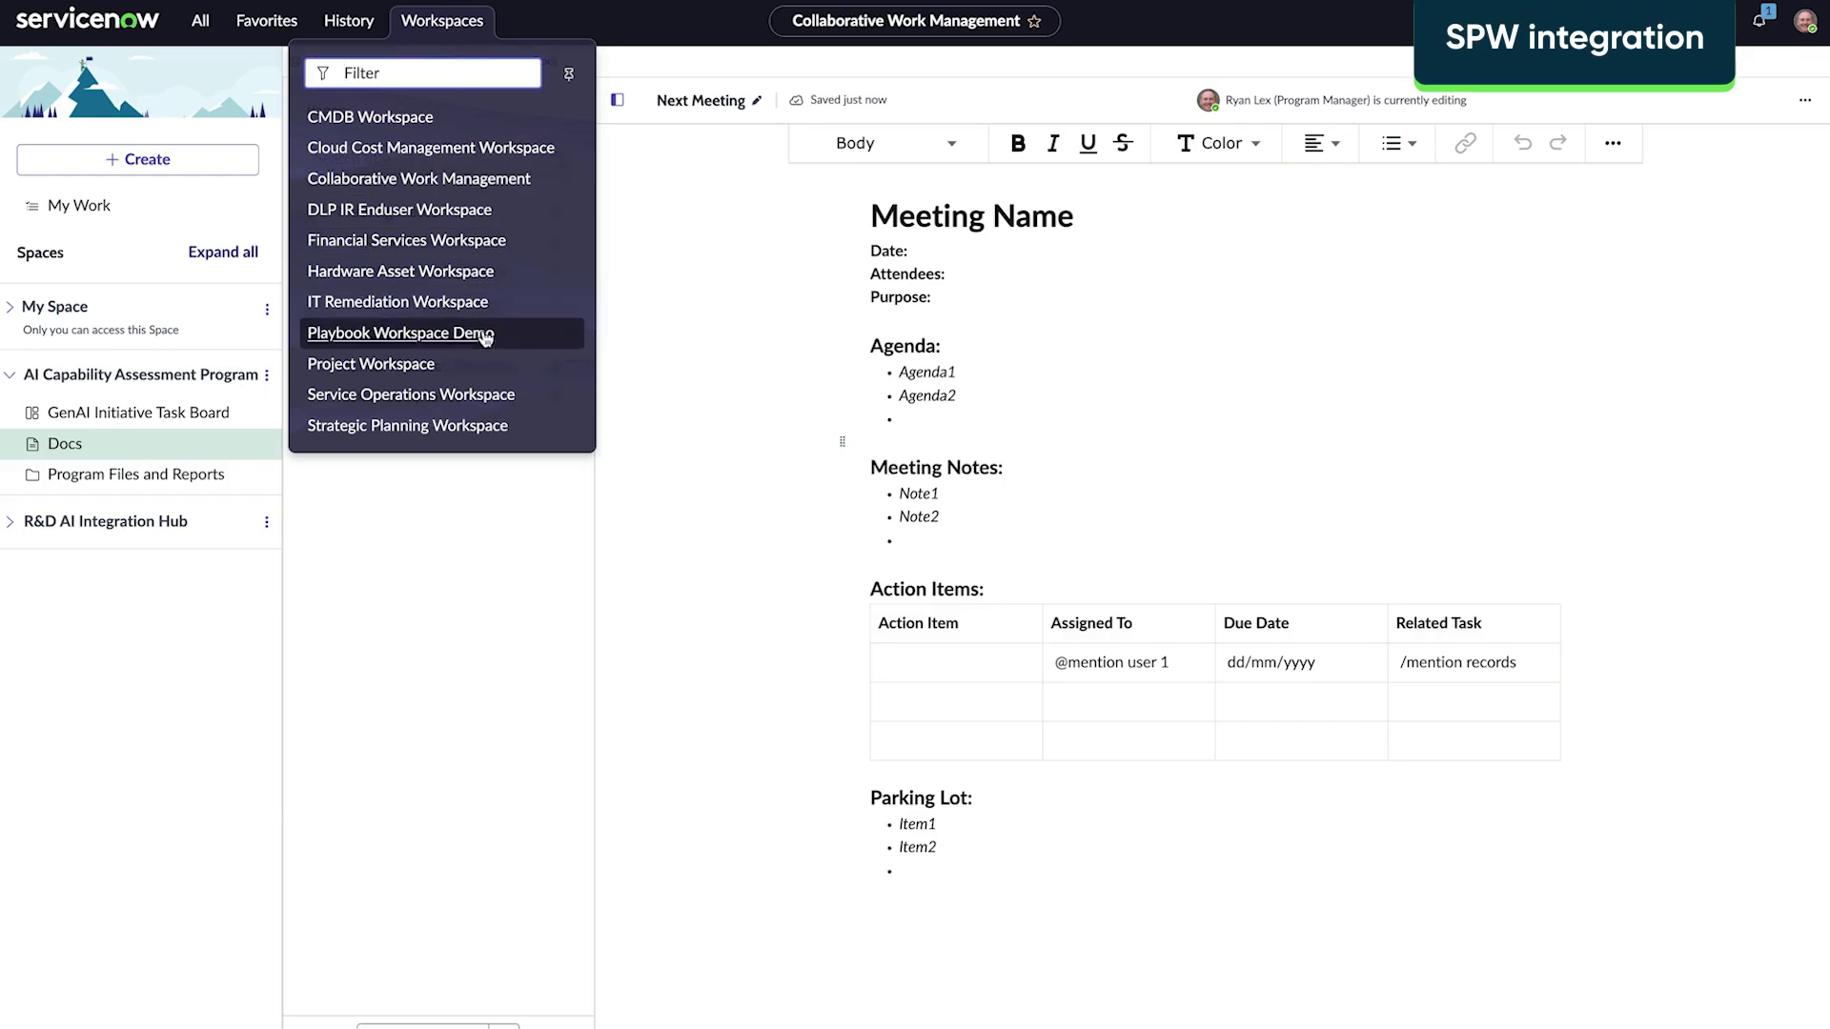
Step: Open the AI Transformation Journey at Alectri roadmap and view the GenAI Initiative Task Board item's details
click(474, 427)
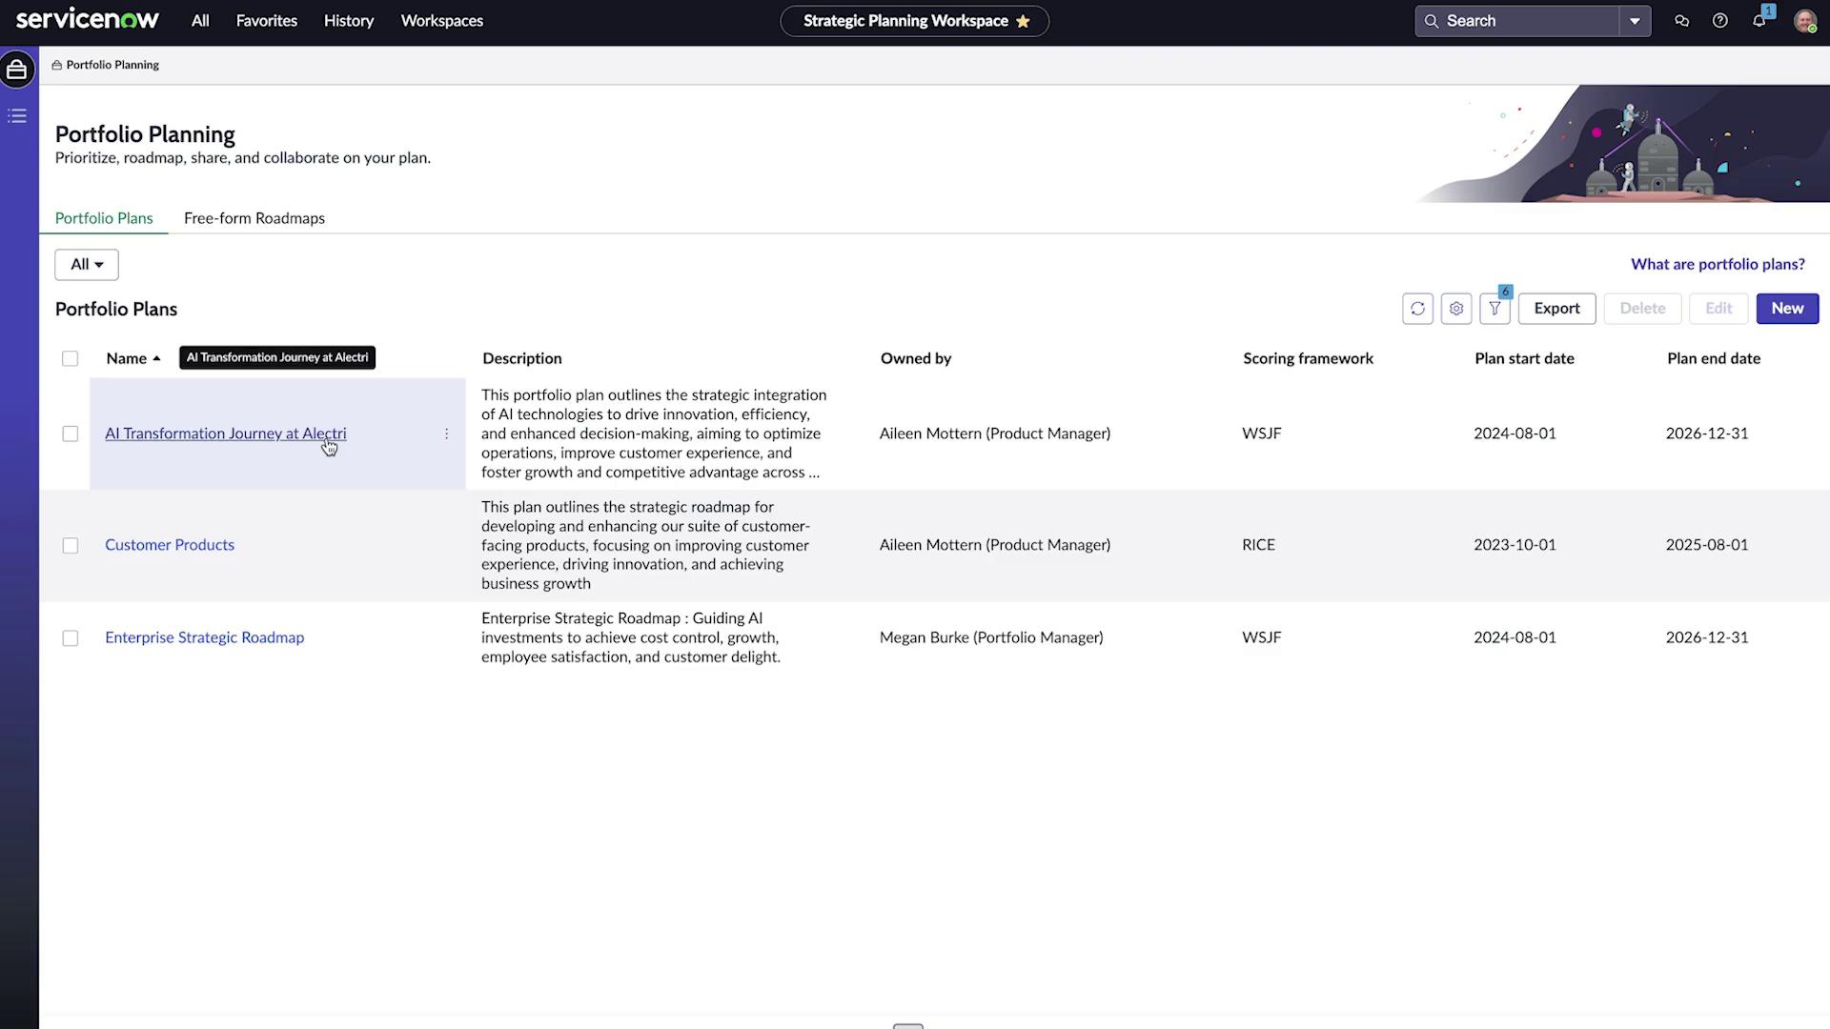
click(324, 434)
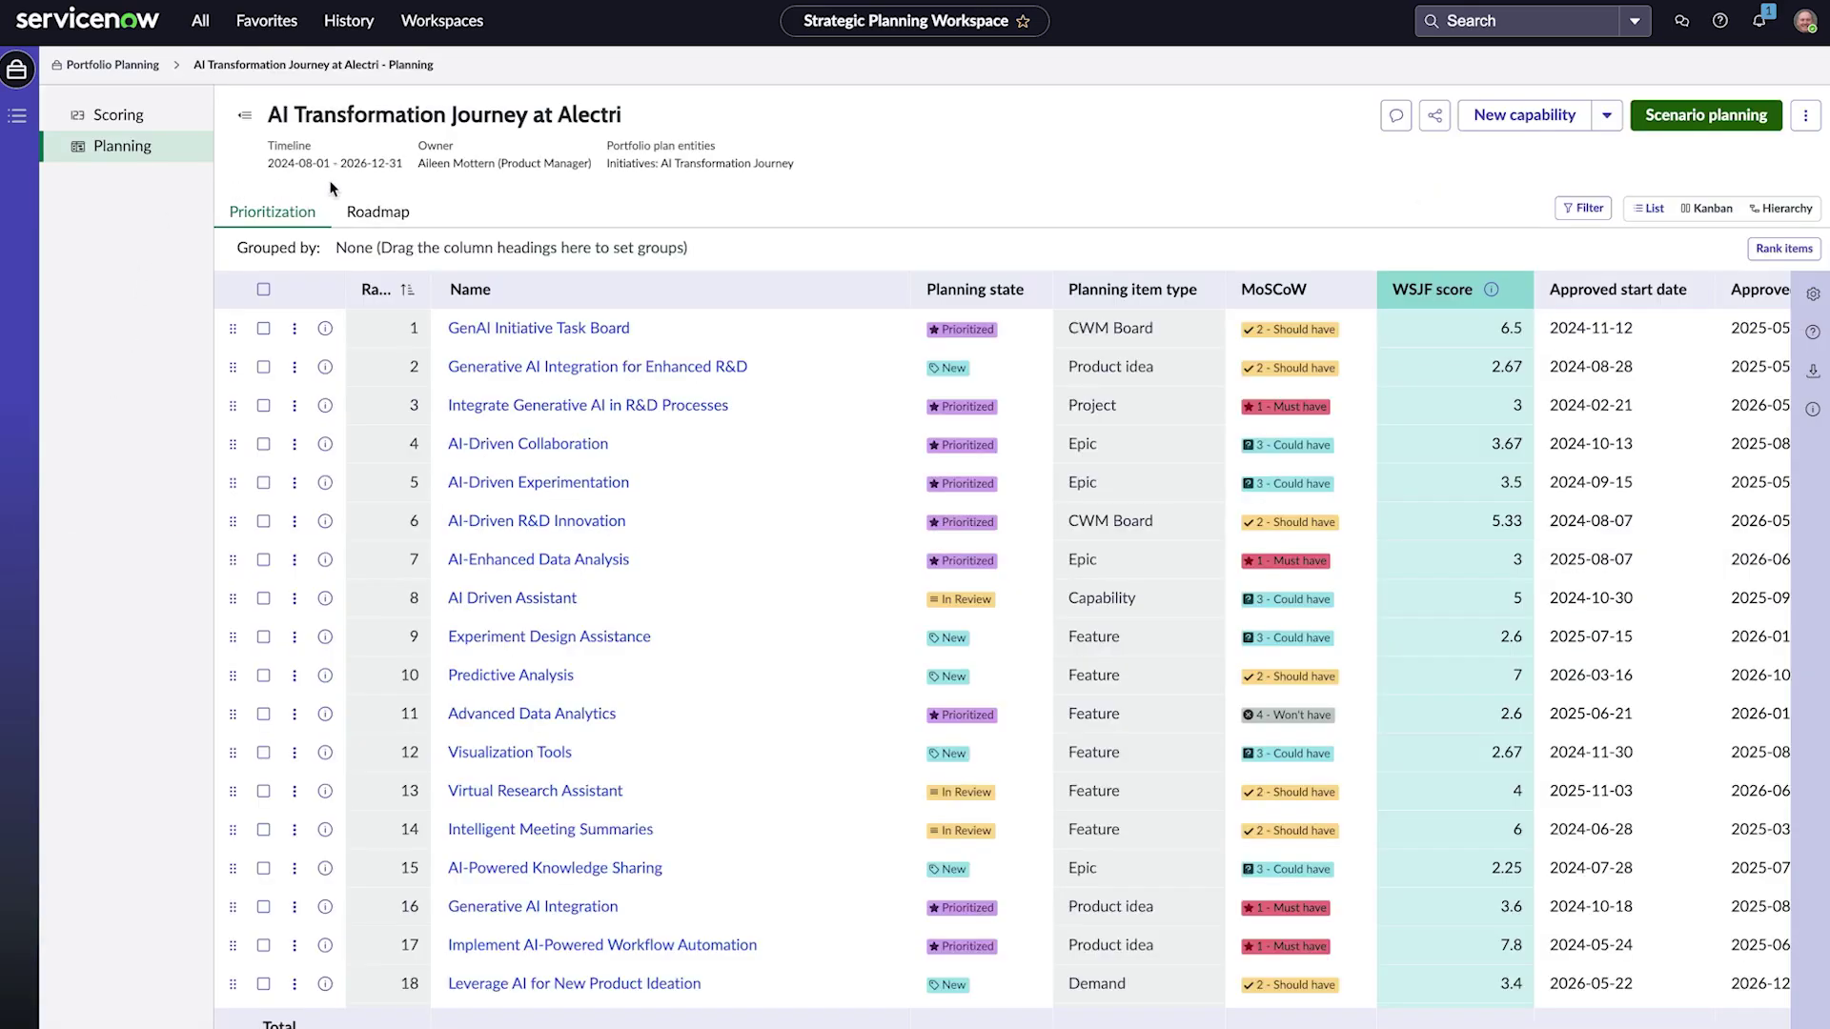
click(378, 214)
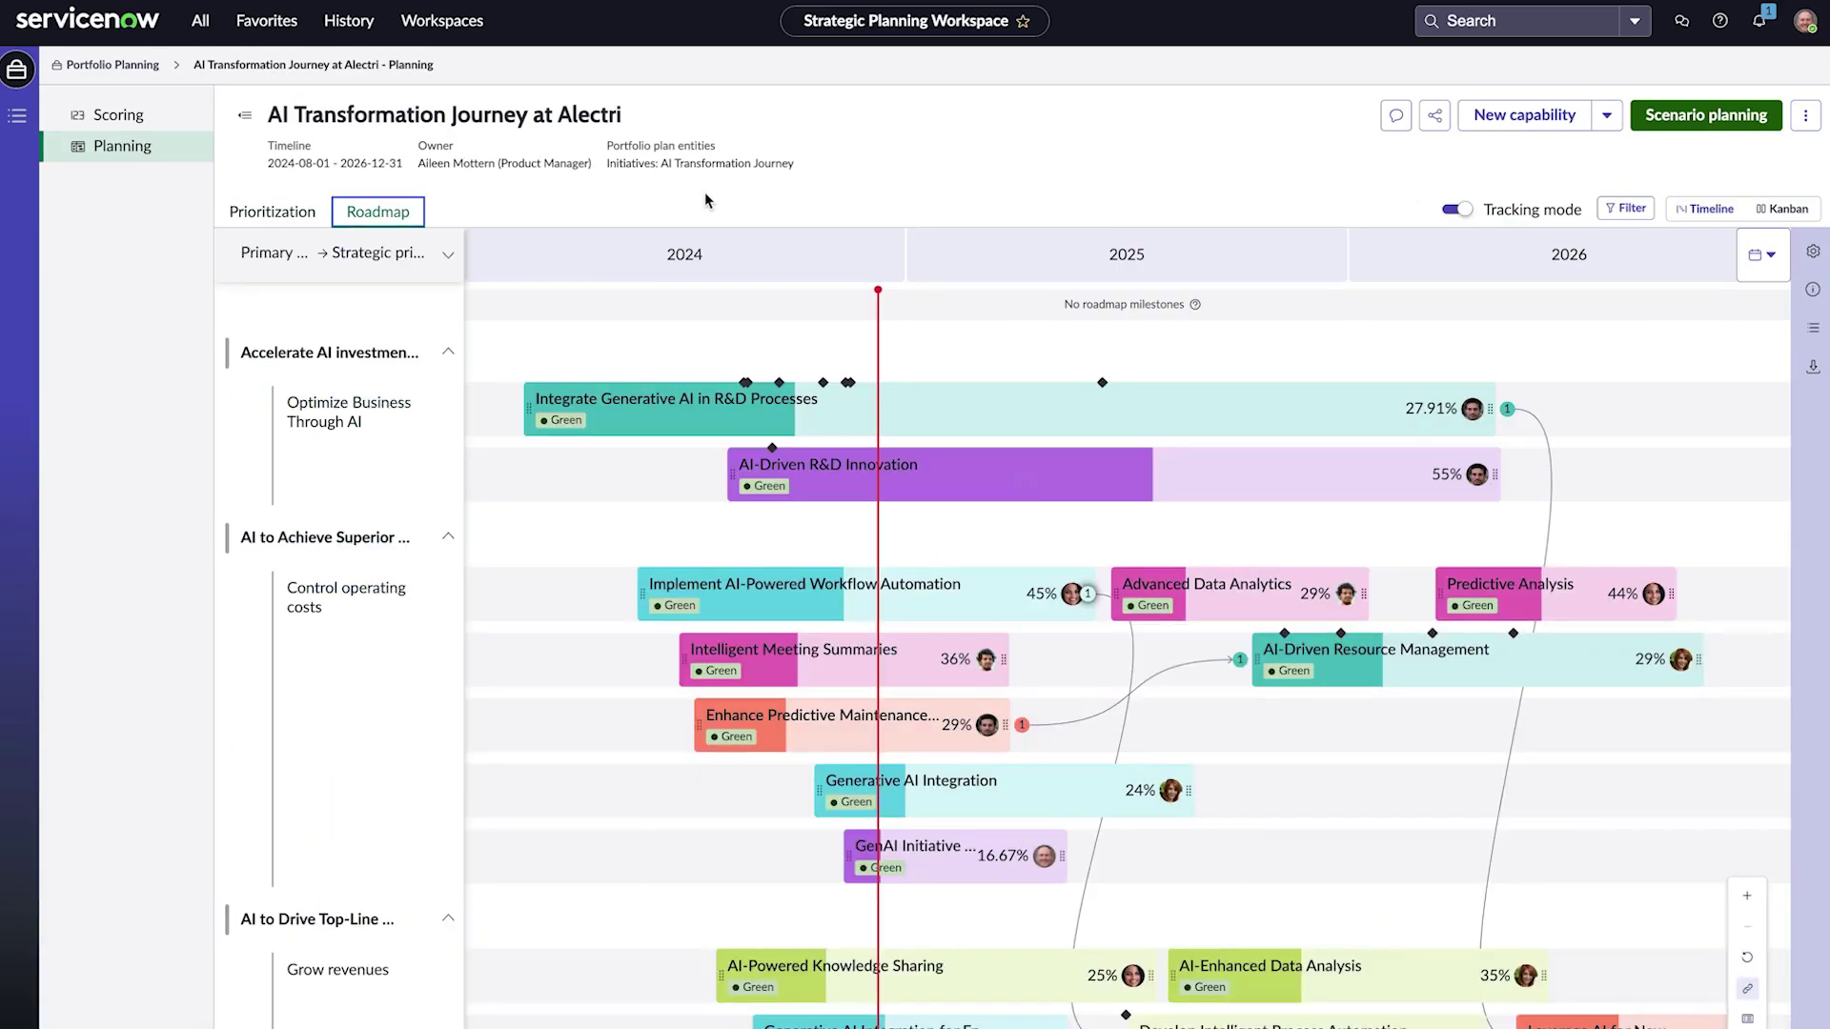
scroll(733, 865, down, 2)
scroll(734, 869, down, 2)
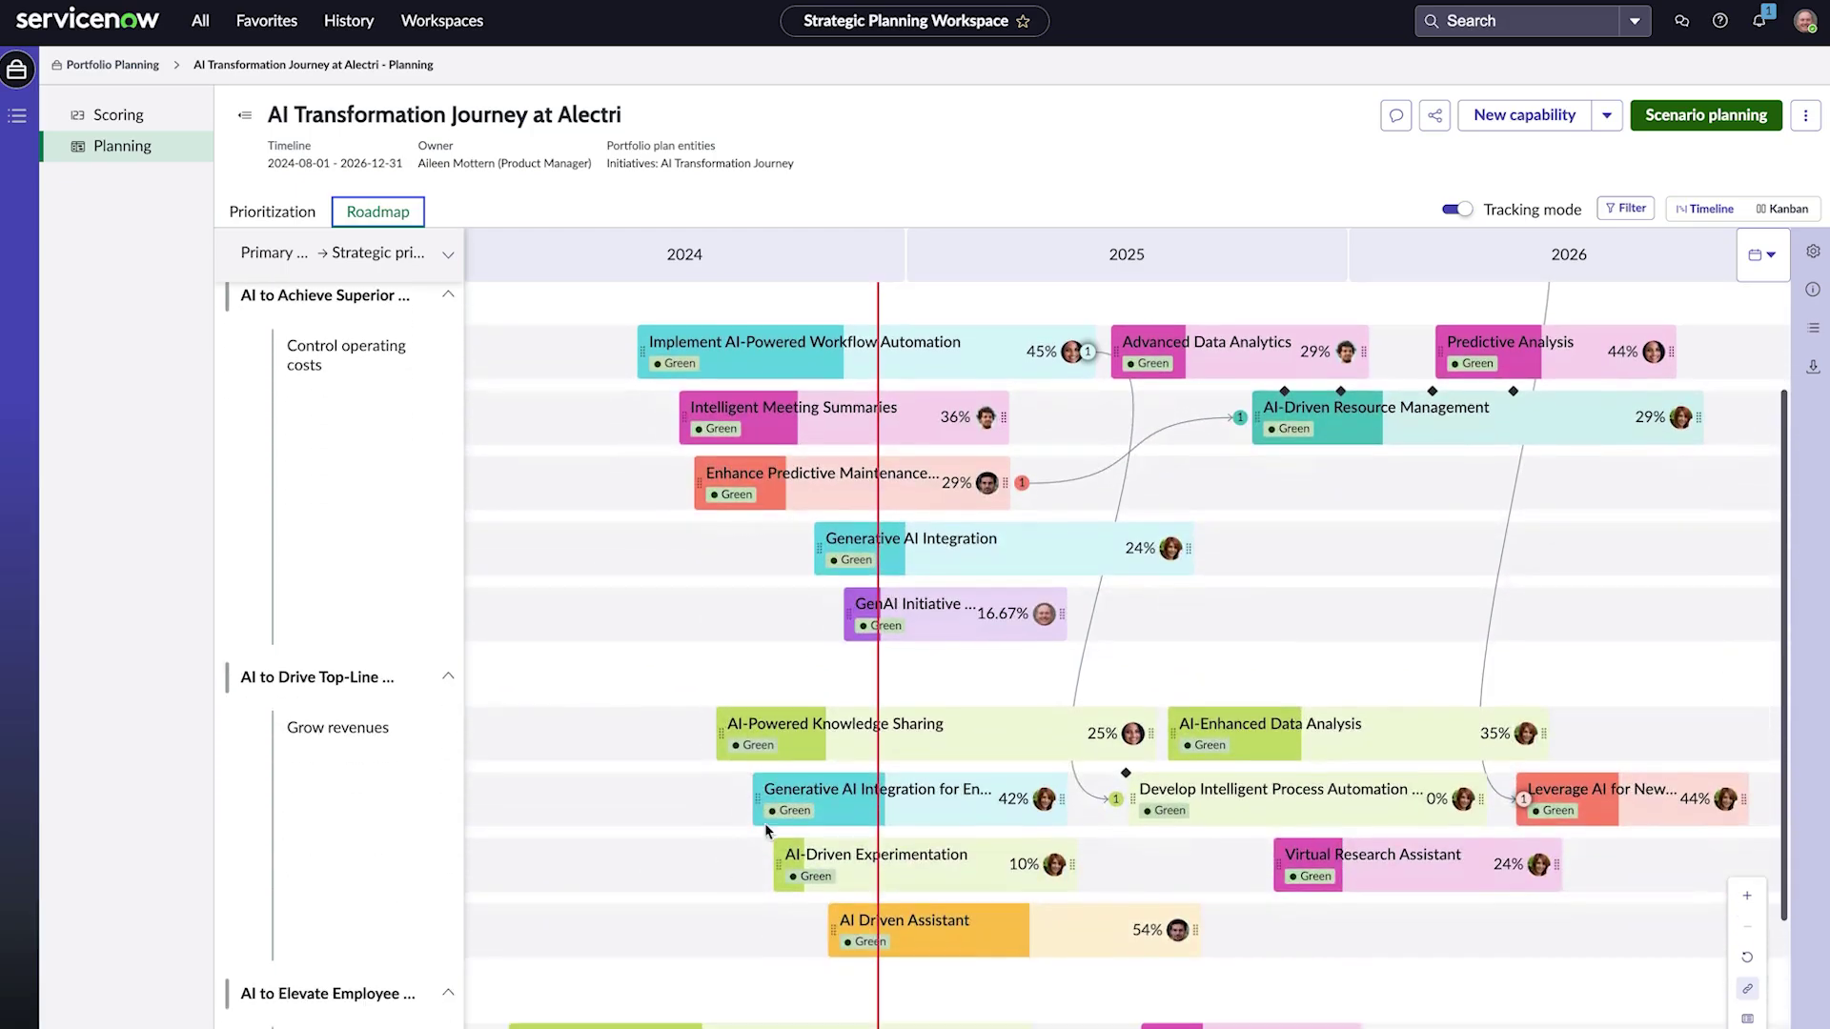
click(991, 617)
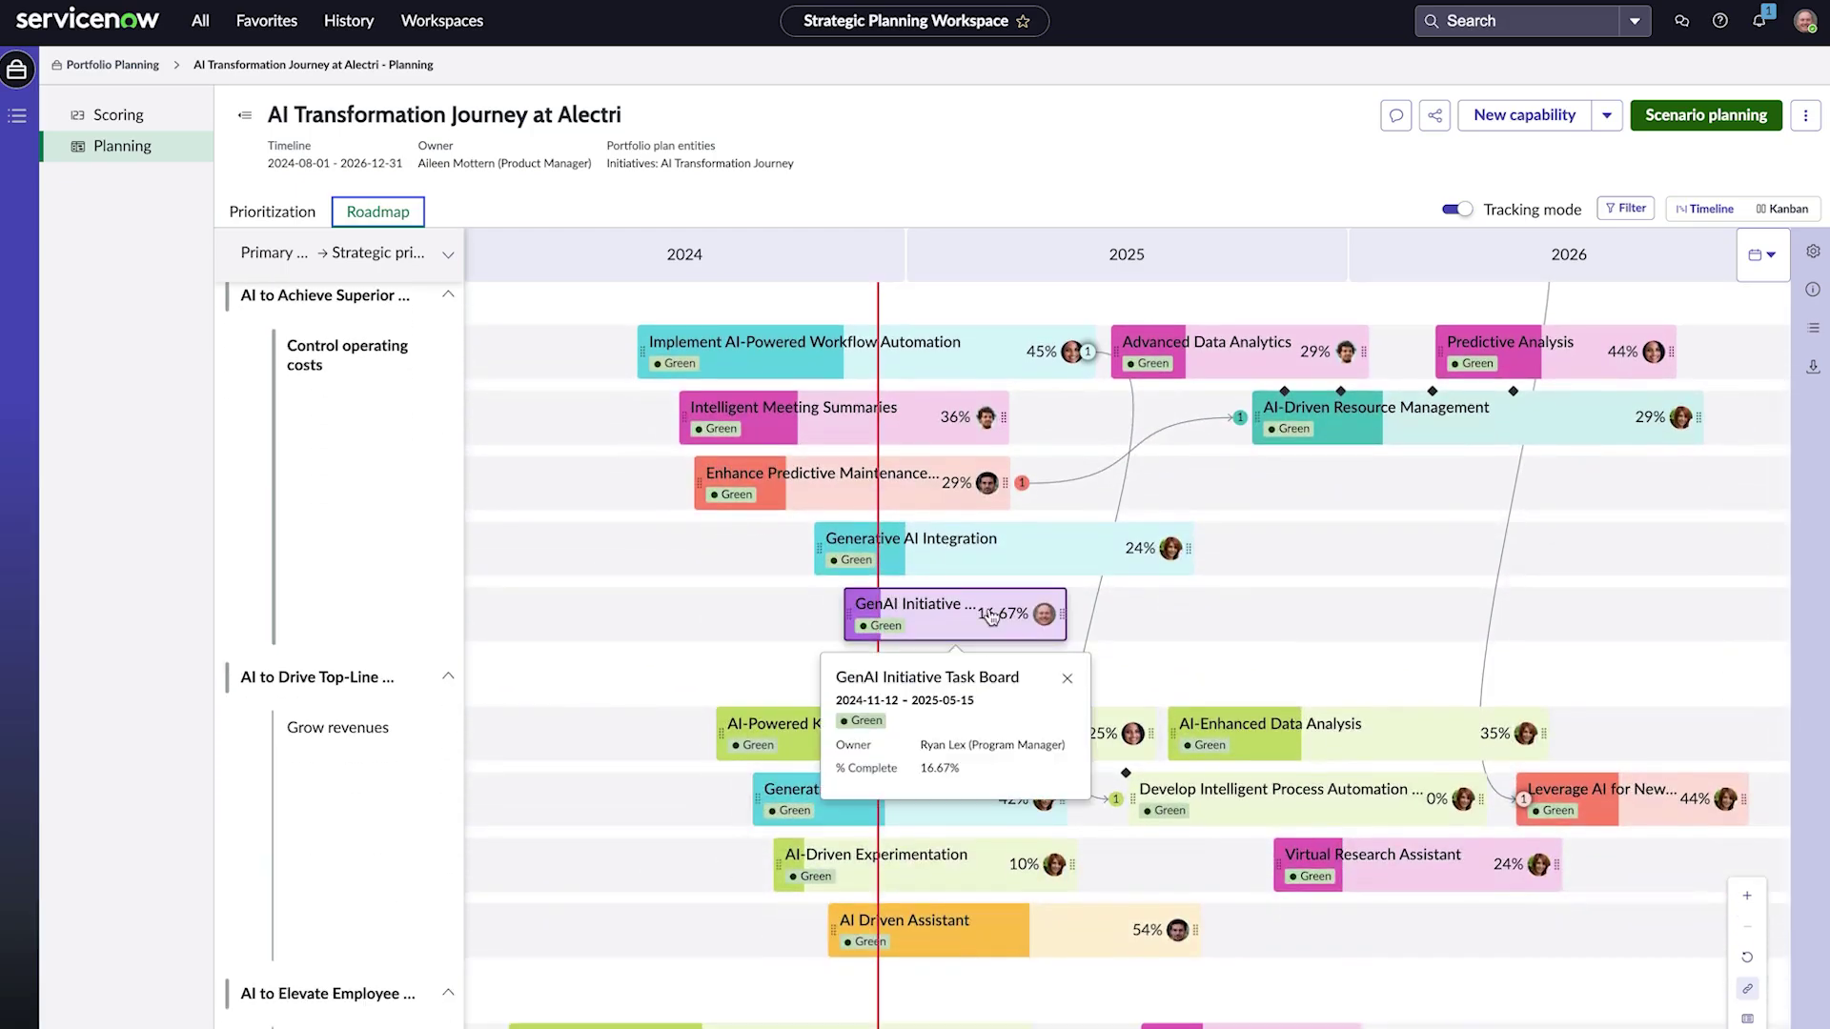